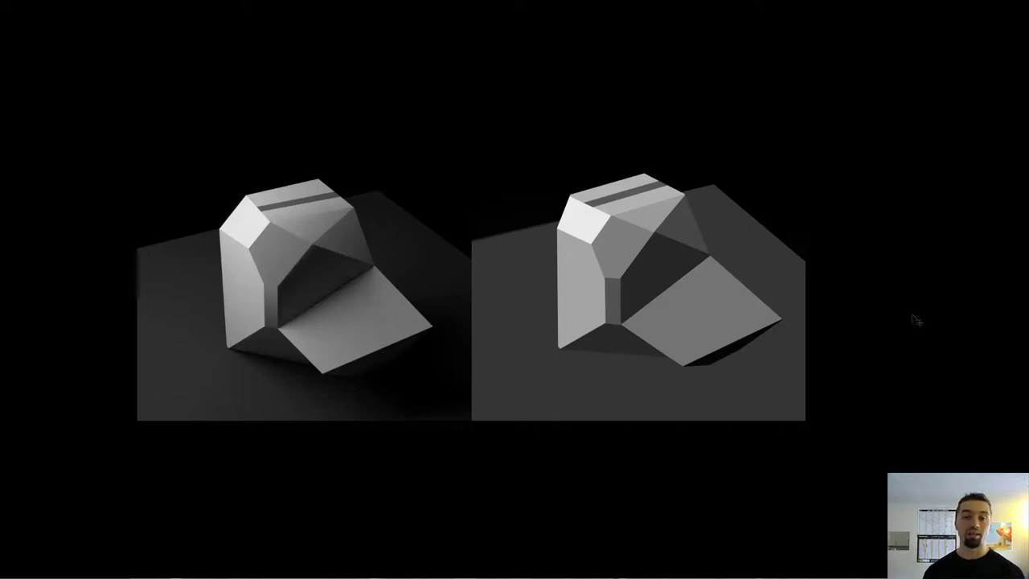
Step: Show the layer list, select the layer of the dark recessed plane above the brim, and compare the shaded reference with the flat copy
key(F7)
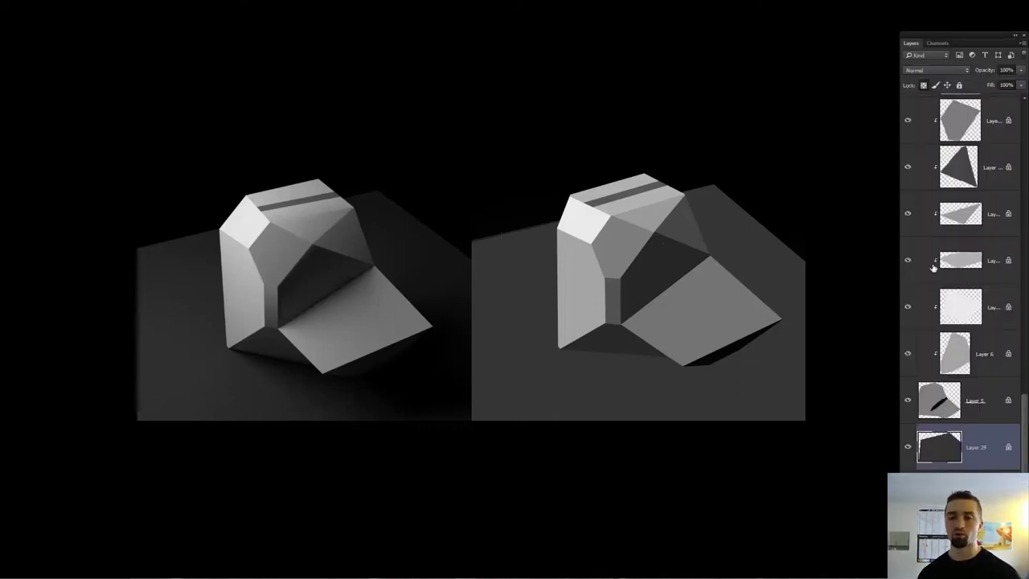
ctrl+click(664, 267)
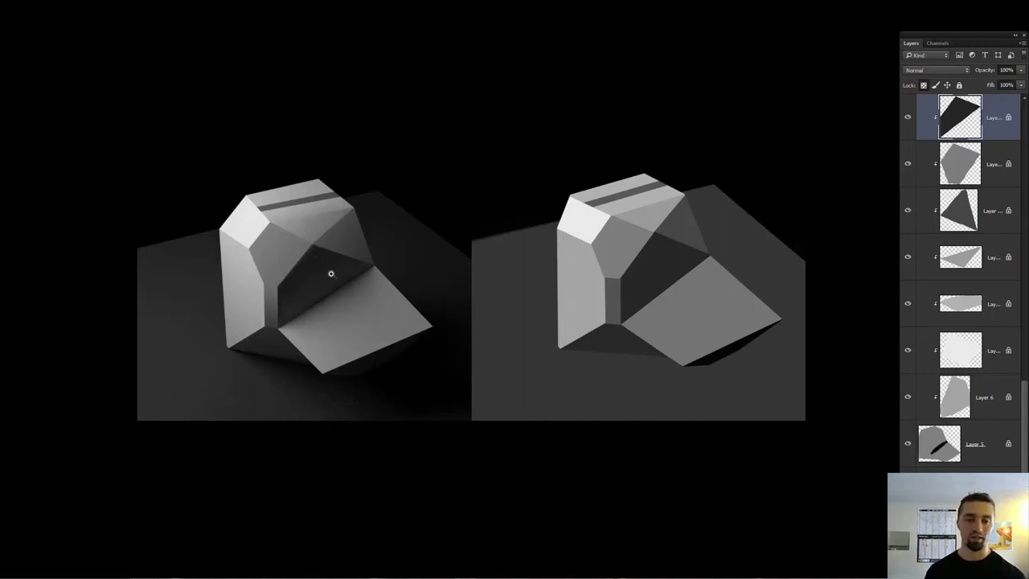
drag(323, 273, 378, 257)
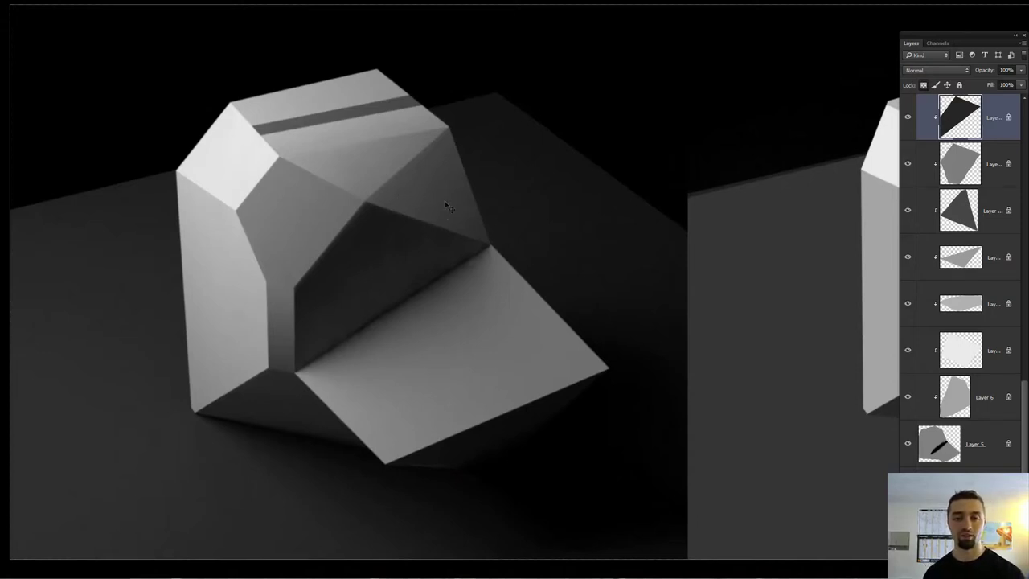
drag(428, 244, 430, 239)
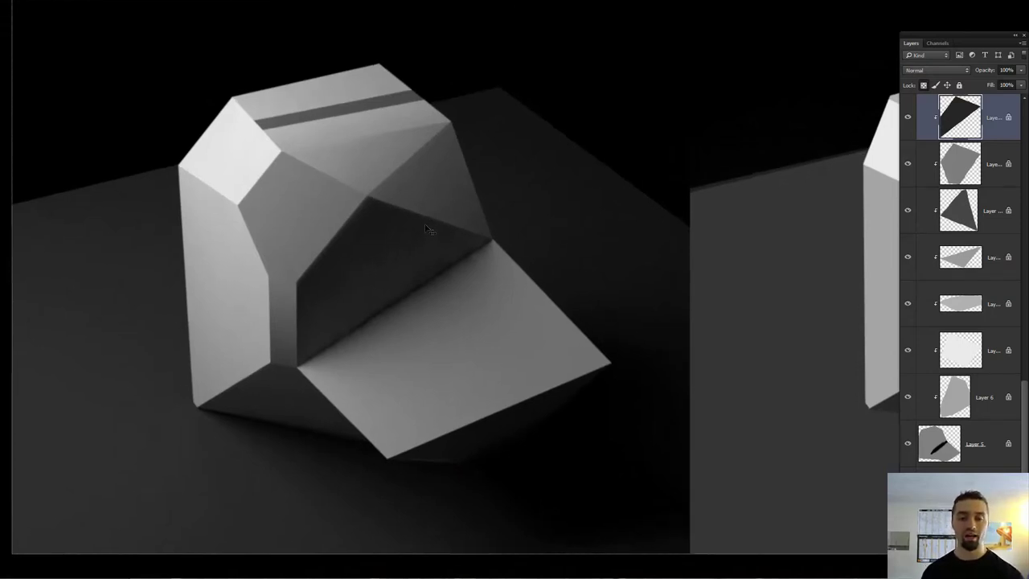
drag(423, 291, 398, 275)
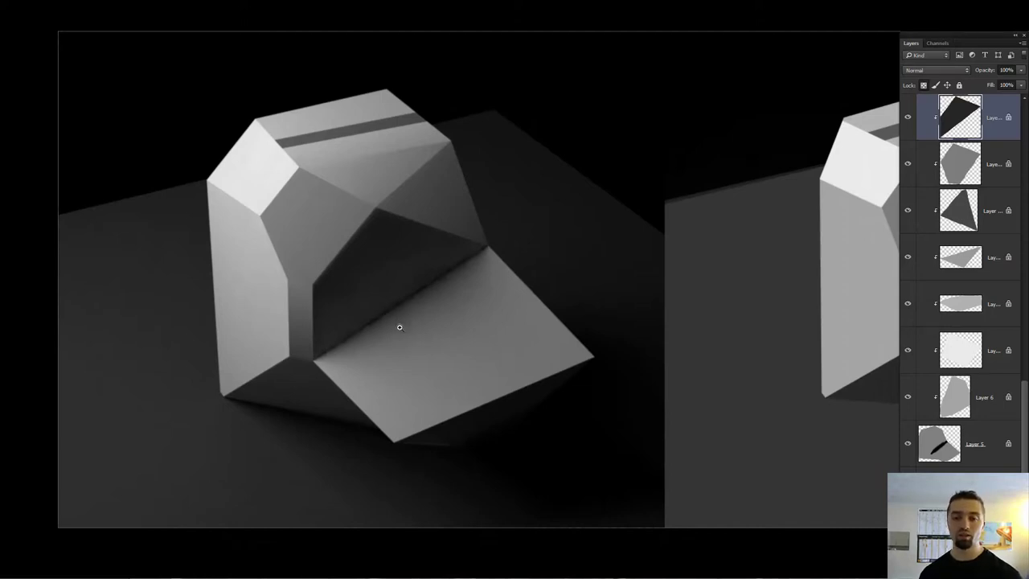
scroll(403, 323, down, 2)
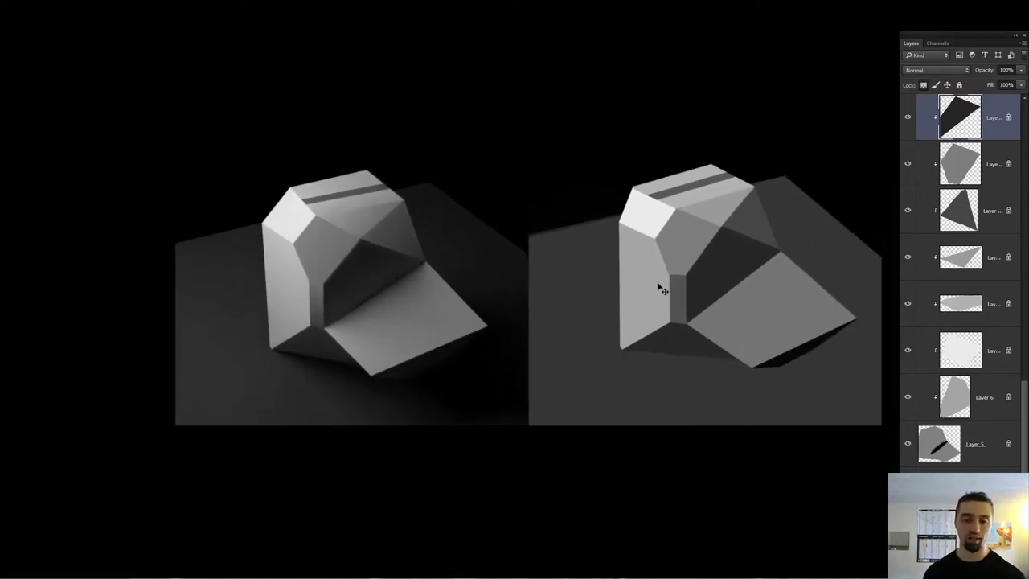
scroll(659, 286, down, 1)
Step: Darken the flat copy's ground plane with Levels by lowering the output white level to 224
key(b)
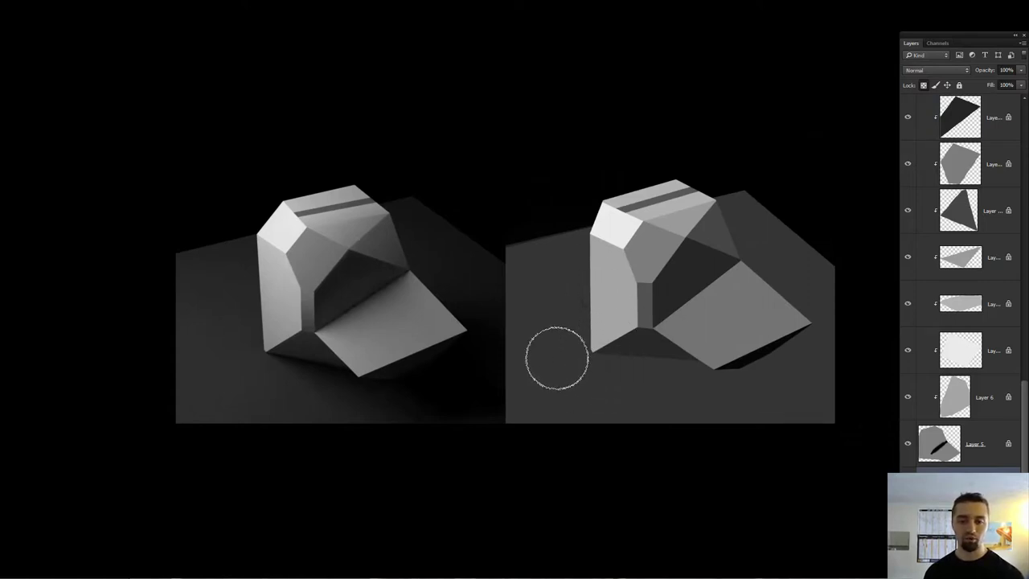
key(v)
key(ctrl+l)
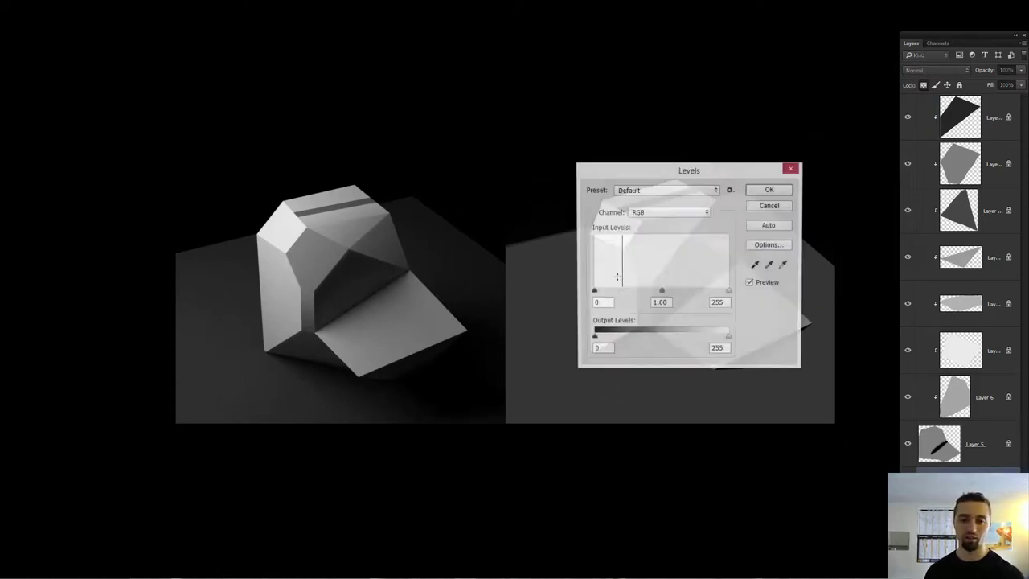
drag(647, 173, 756, 122)
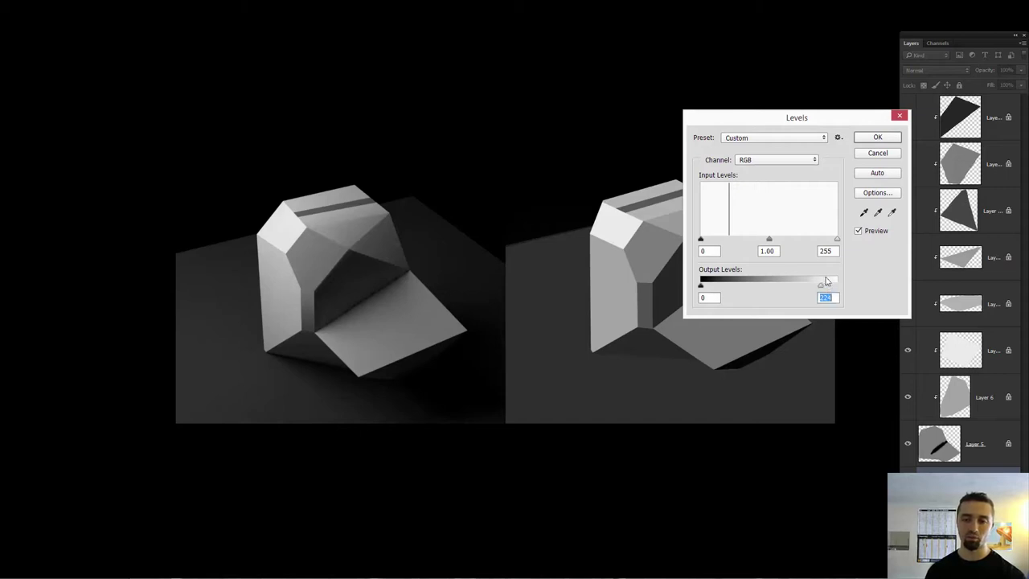
click(877, 138)
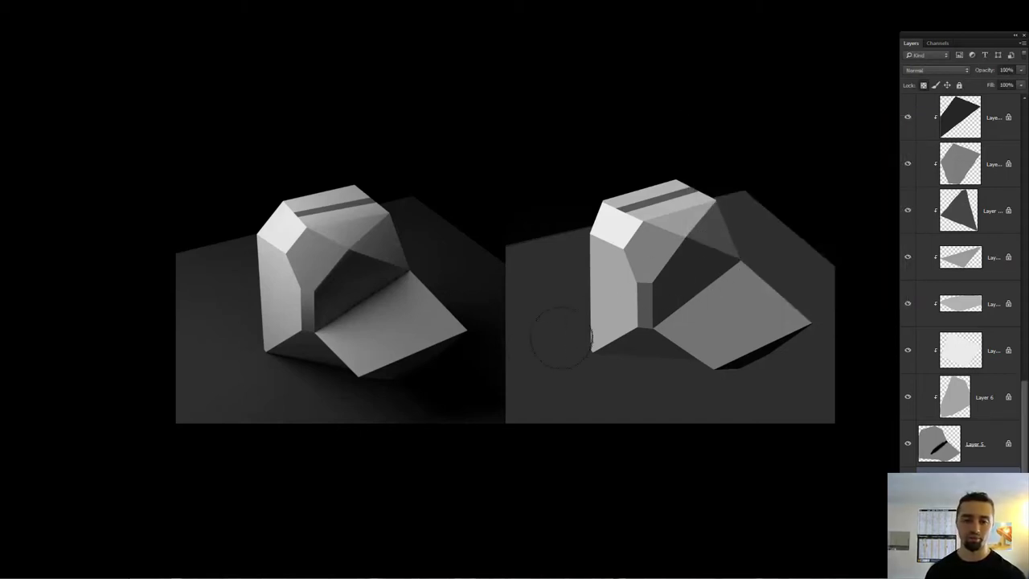
Step: Sample the reference's ground tone and paint a soft dark falloff on the flat copy's ground behind the cap
scroll(523, 385, down, 2)
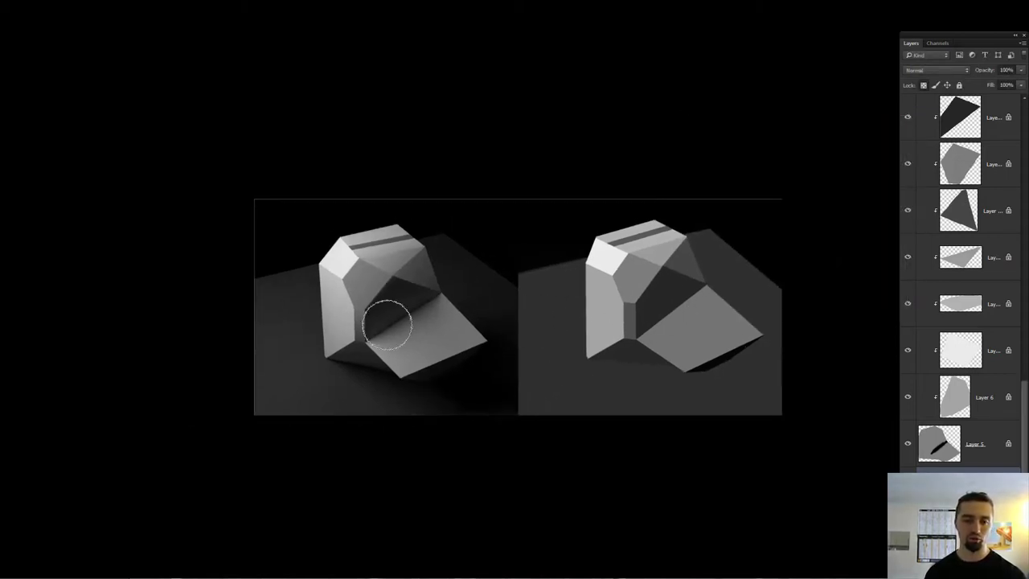
alt+click(340, 387)
mouse_move(555, 330)
mouse_down()
mouse_move(599, 261)
mouse_move(599, 273)
mouse_up()
ctrl+click(574, 284)
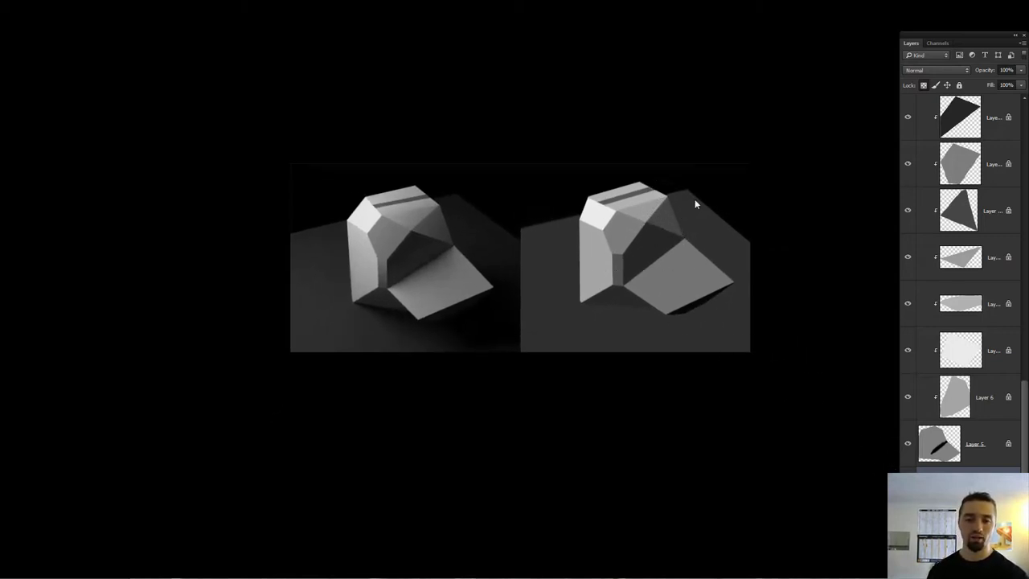
mouse_move(684, 195)
mouse_down()
mouse_move(694, 203)
mouse_move(683, 205)
mouse_up()
key(])
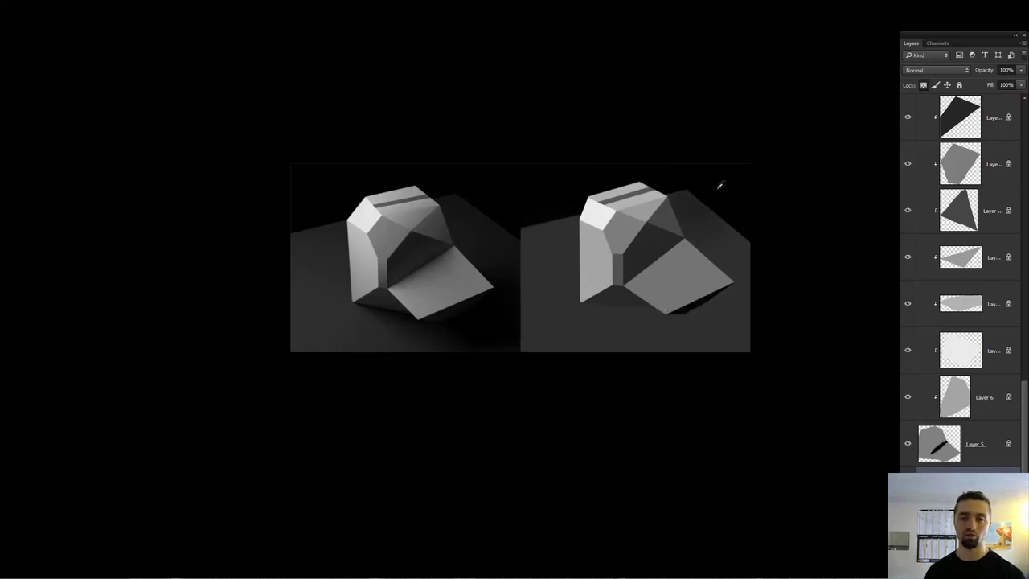
Step: Review the soft brush's Transfer and Shape Dynamics settings
key(F5)
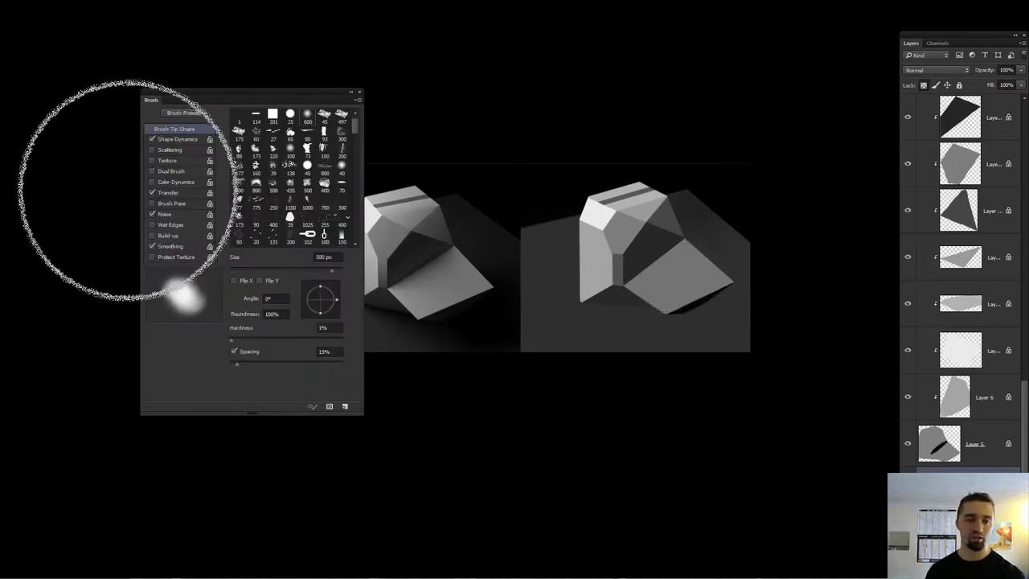
click(168, 193)
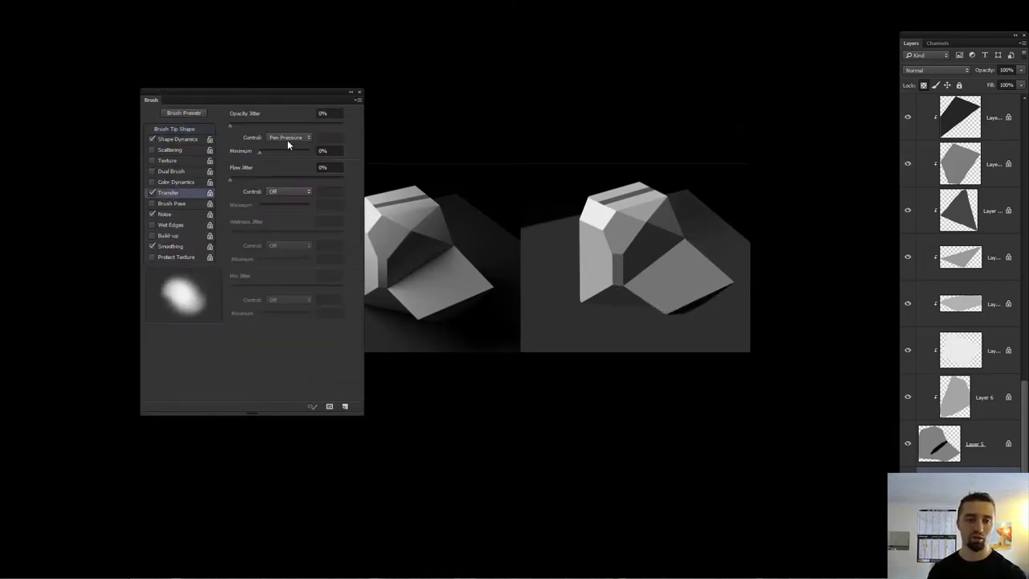
click(177, 139)
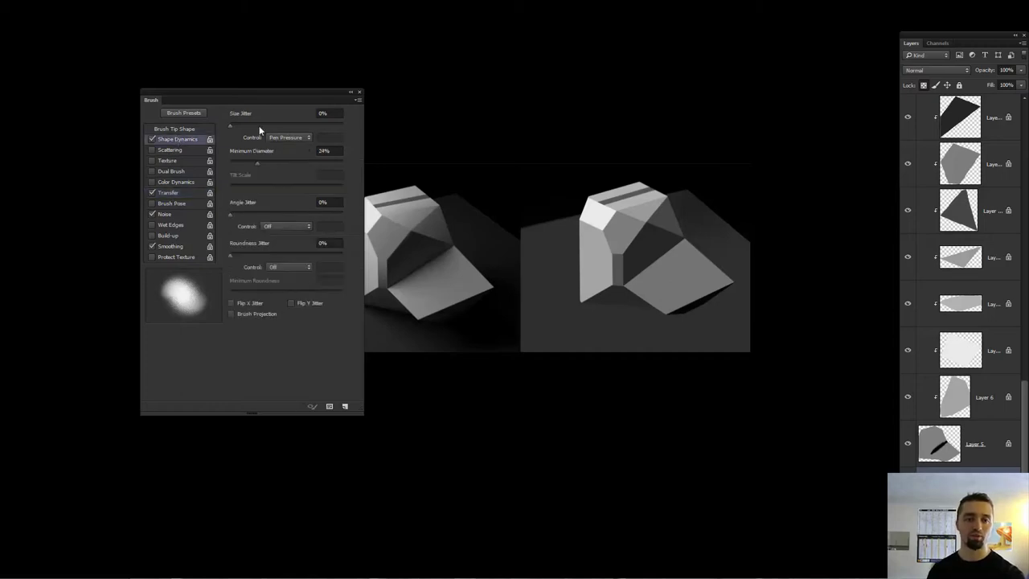
key(F5)
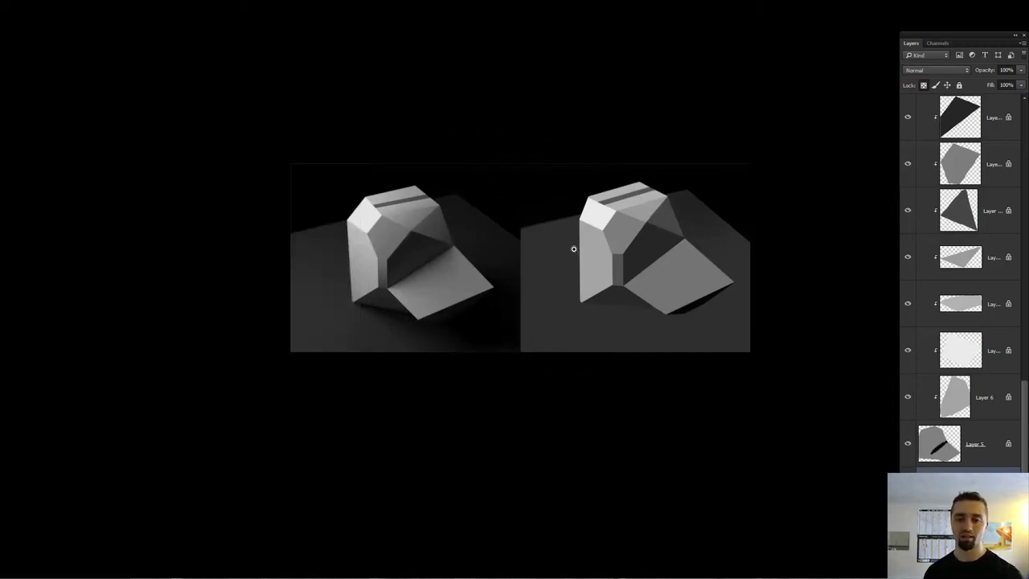
Step: Paint soft dark gradients along the far edges of the ground on both sides of the flat-shaded cap, varying the brush size
drag(571, 247, 612, 242)
key(bracketright)
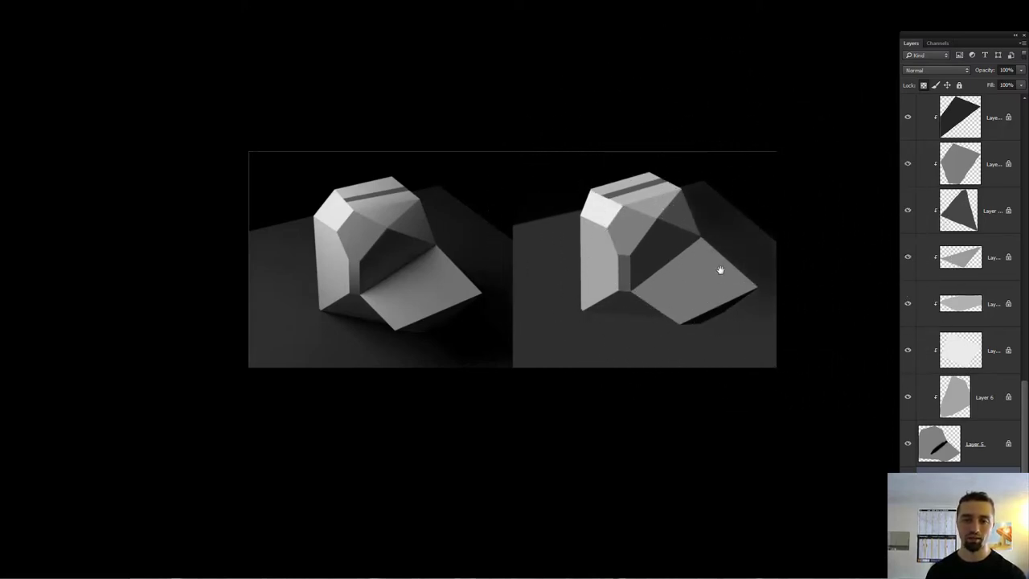
mouse_move(720, 269)
mouse_down()
mouse_move(724, 251)
mouse_move(684, 275)
mouse_move(684, 241)
mouse_up()
key(bracketright)
key(bracketleft)
key(bracketleft)
key(bracketright)
key(bracketleft)
key(bracketleft)
key(bracketleft)
drag(600, 230, 585, 213)
key(bracketright)
drag(671, 246, 664, 248)
drag(737, 238, 730, 225)
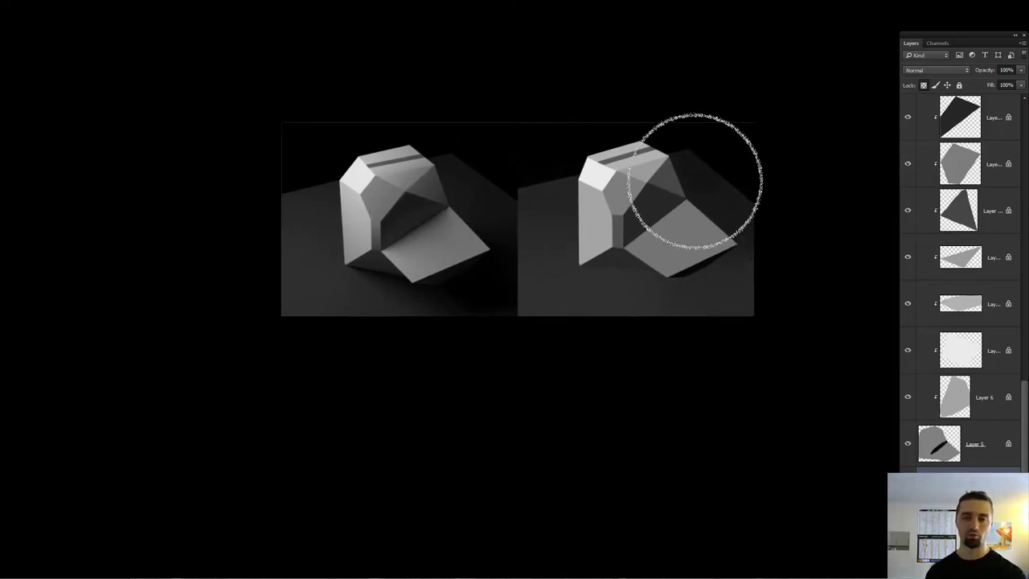
Step: Blend the ground shading behind and beside the brim of the flat-shaded cap with a resized soft brush
key(bracketleft)
key(bracketleft)
key(bracketleft)
key(bracketleft)
key(bracketleft)
key(bracketleft)
key(bracketleft)
key(bracketleft)
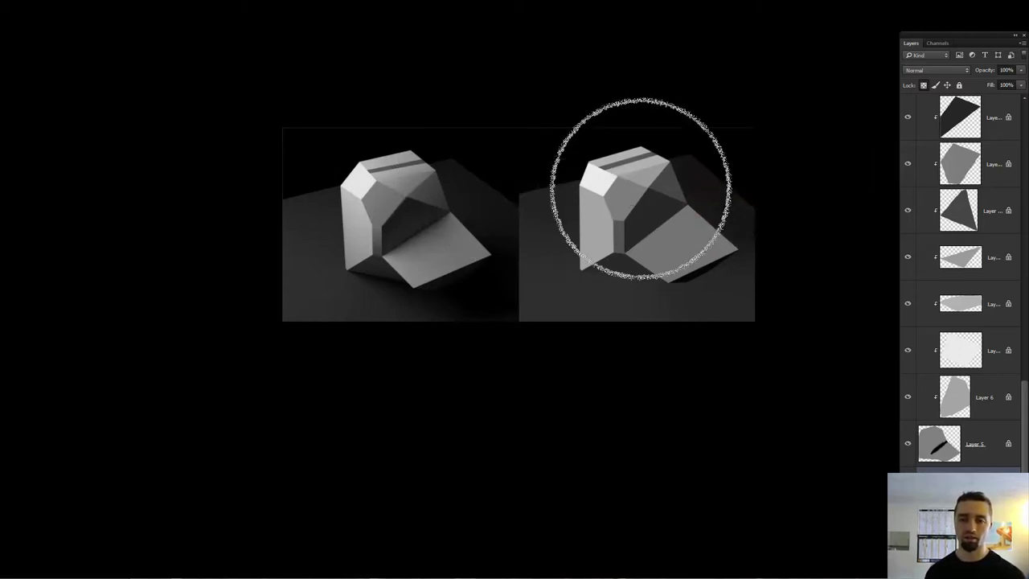
drag(732, 235, 752, 245)
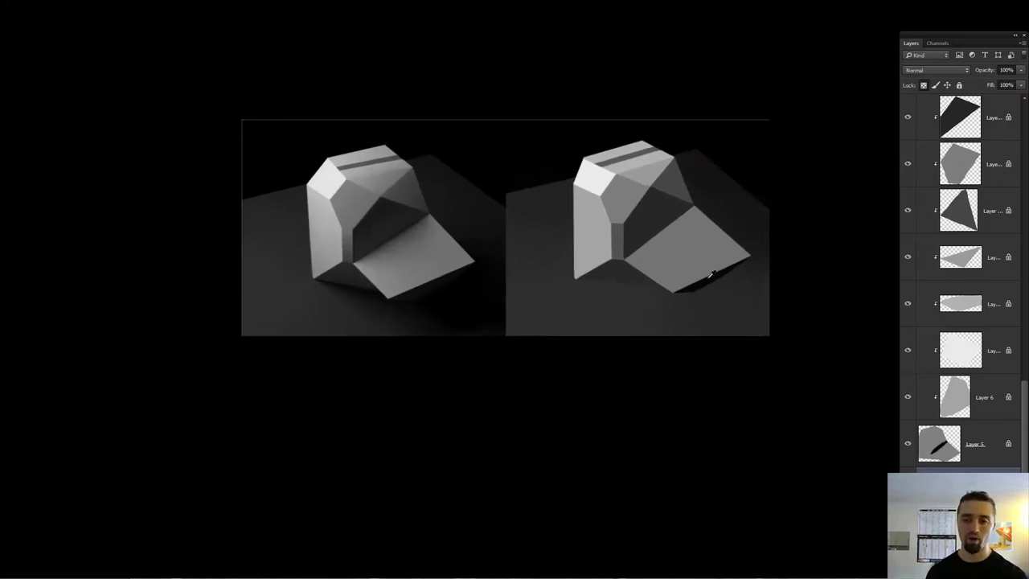
Step: Start painting the dark cast shadow on the ground below the brim's front edge with a large soft brush
key(])
drag(773, 307, 719, 296)
key([)
key([)
key([)
key([)
key([)
key([)
key([)
key([)
key([)
key([)
key([)
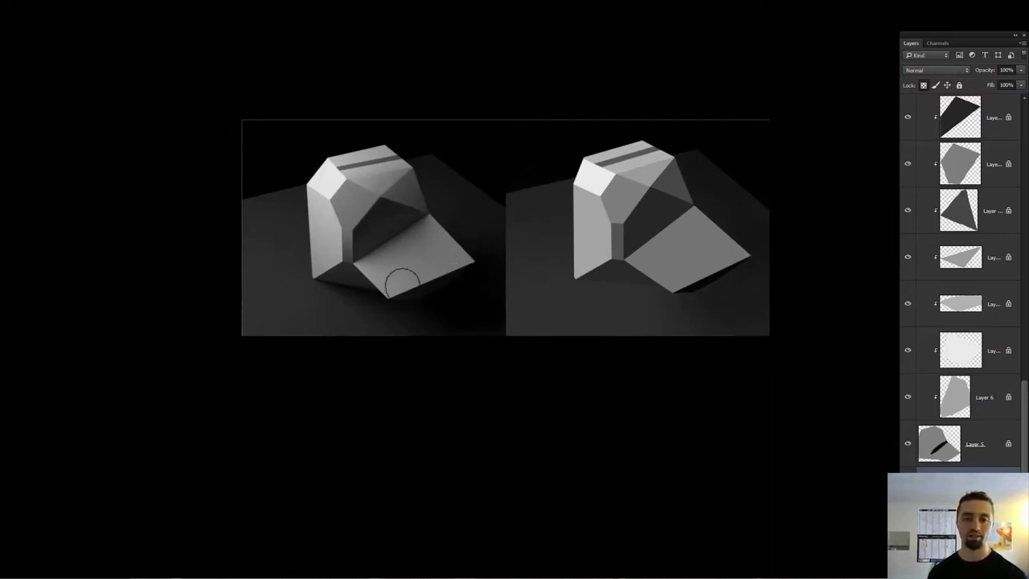
Step: Deepen the soft cast shadow under the brim and spread it toward the ground's outer side
key(bracketright)
key(bracketright)
key(bracketright)
key(bracketright)
key(bracketright)
key(bracketright)
key(bracketright)
key(bracketright)
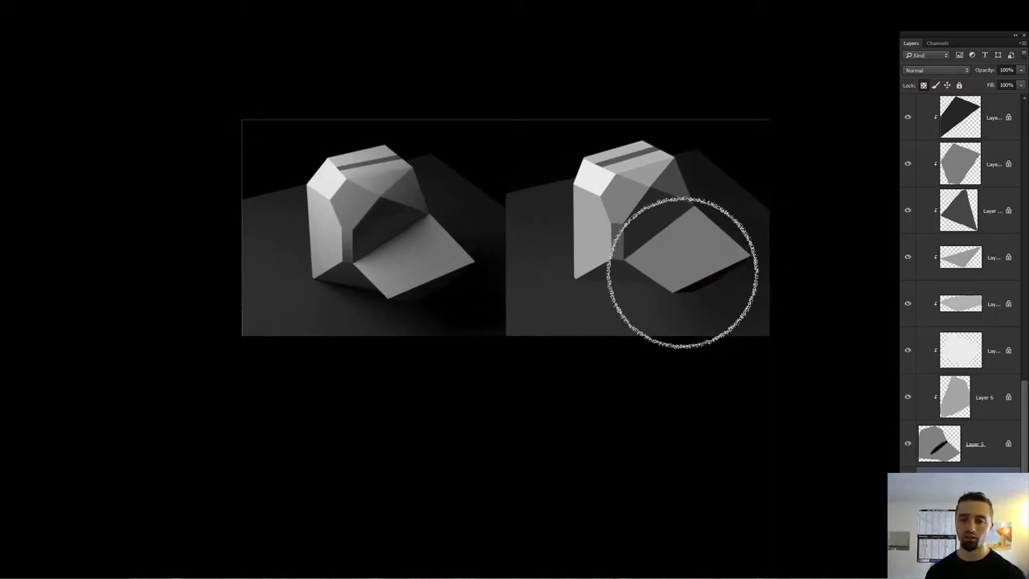
key(bracketleft)
key(bracketleft)
key(bracketleft)
key(bracketleft)
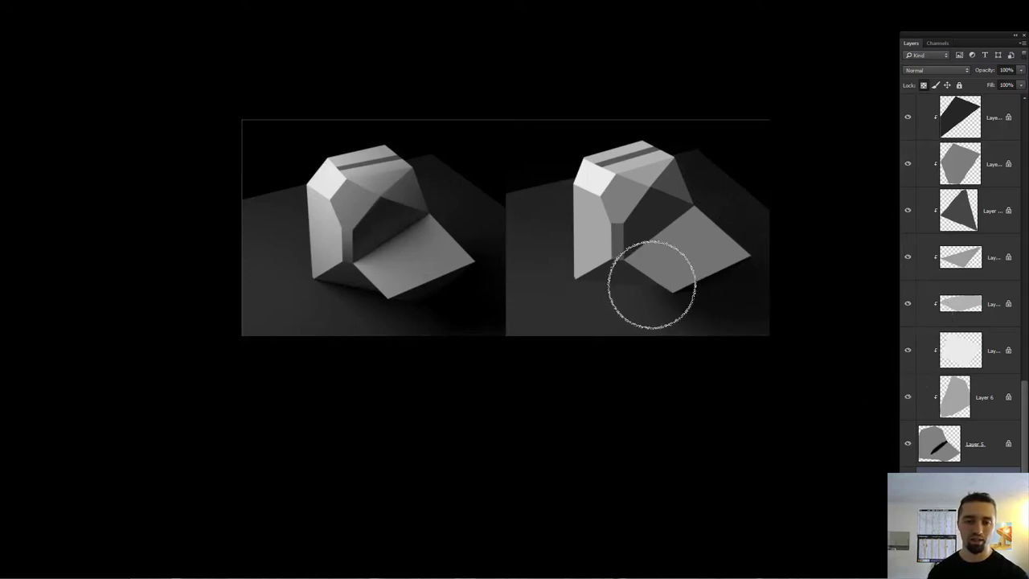
key(bracketright)
key(bracketright)
key(bracketright)
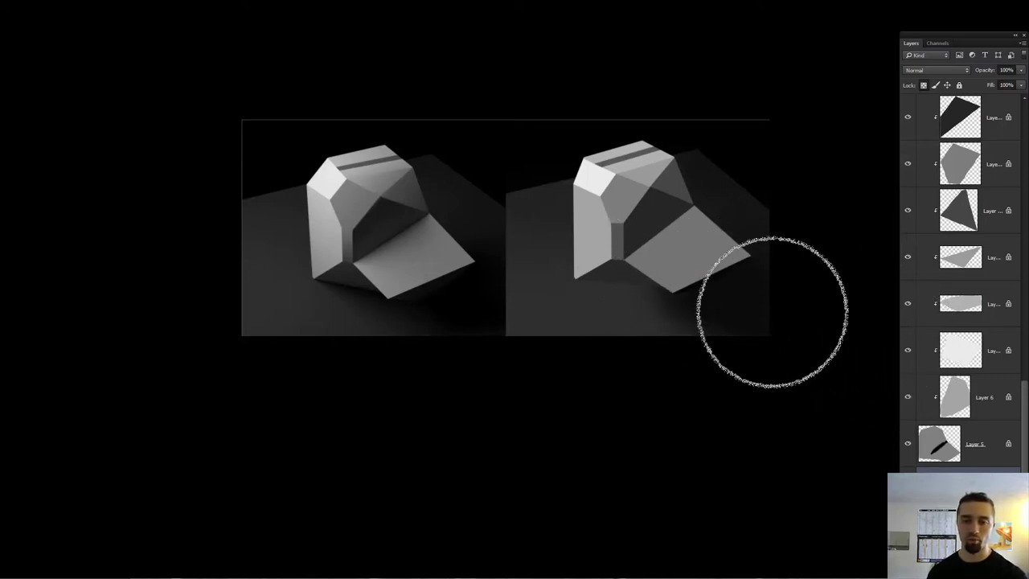
Step: Refine the cast shadow around the brim with tones sampled from the ground, blending its edges toward the cap's base
key(bracketright)
key(bracketright)
key(bracketleft)
key(bracketleft)
key(bracketleft)
key(bracketleft)
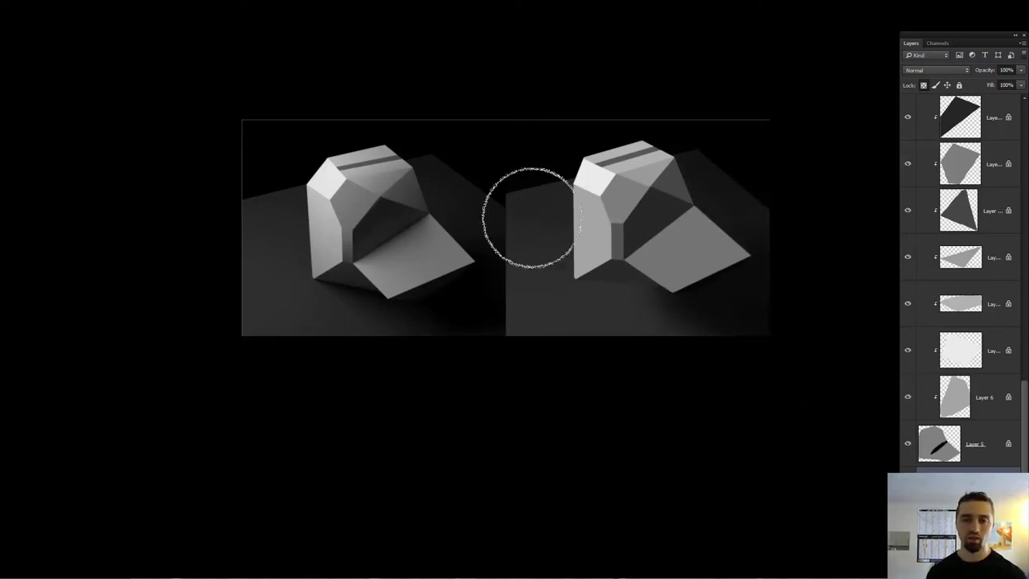
mouse_move(731, 220)
mouse_down()
mouse_move(771, 220)
mouse_move(765, 247)
mouse_up()
alt+click(757, 283)
key(bracketright)
alt+click(735, 202)
alt+click(748, 286)
drag(723, 317, 727, 307)
alt+click(710, 301)
key(bracketright)
drag(639, 274, 823, 350)
alt+click(698, 319)
mouse_move(619, 263)
mouse_down()
mouse_move(593, 262)
mouse_move(785, 304)
mouse_move(592, 248)
mouse_move(812, 313)
mouse_move(644, 275)
mouse_up()
key(bracketleft)
key(bracketleft)
key(bracketleft)
key(bracketright)
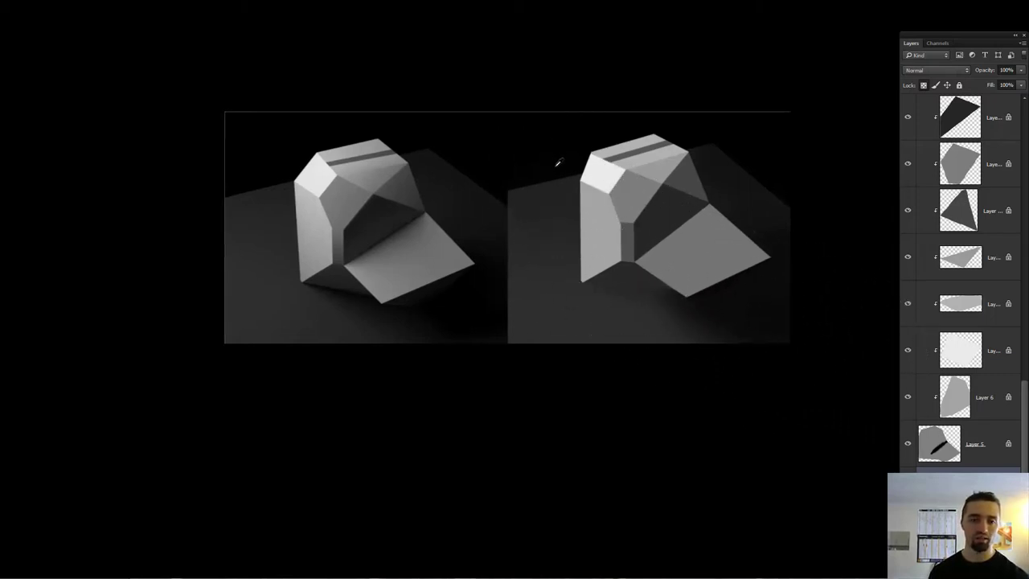
Step: Smooth the broad light-to-dark transition across the ground around the flat-shaded cap using a larger soft brush
key(bracketright)
key(bracketright)
key(bracketright)
key(bracketright)
key(bracketright)
scroll(587, 220, down, 1)
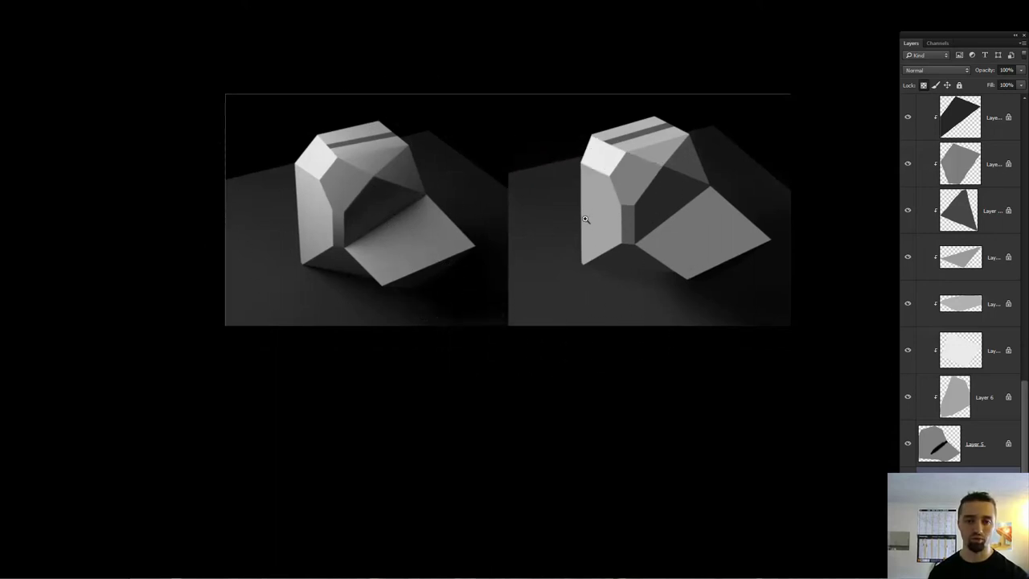
drag(587, 219, 598, 225)
drag(616, 244, 595, 260)
Step: Shade the ground beneath the cap's underside with a smaller soft brush, matching the reference's shadow
key(bracketleft)
key(bracketleft)
key(bracketleft)
key(bracketleft)
mouse_move(611, 300)
mouse_down()
mouse_move(635, 297)
mouse_move(639, 313)
mouse_up()
drag(692, 284, 694, 290)
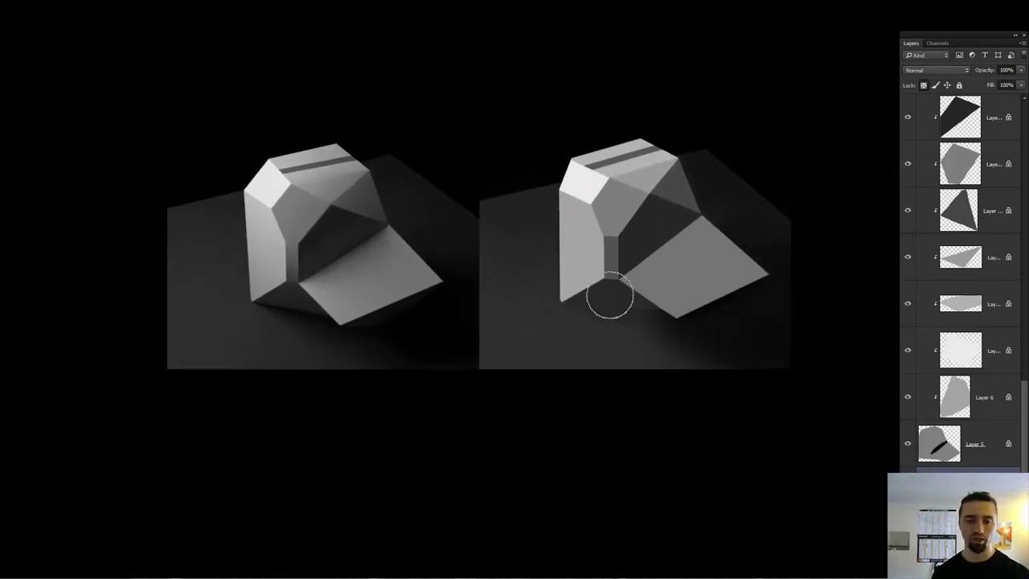
scroll(624, 306, up, 1)
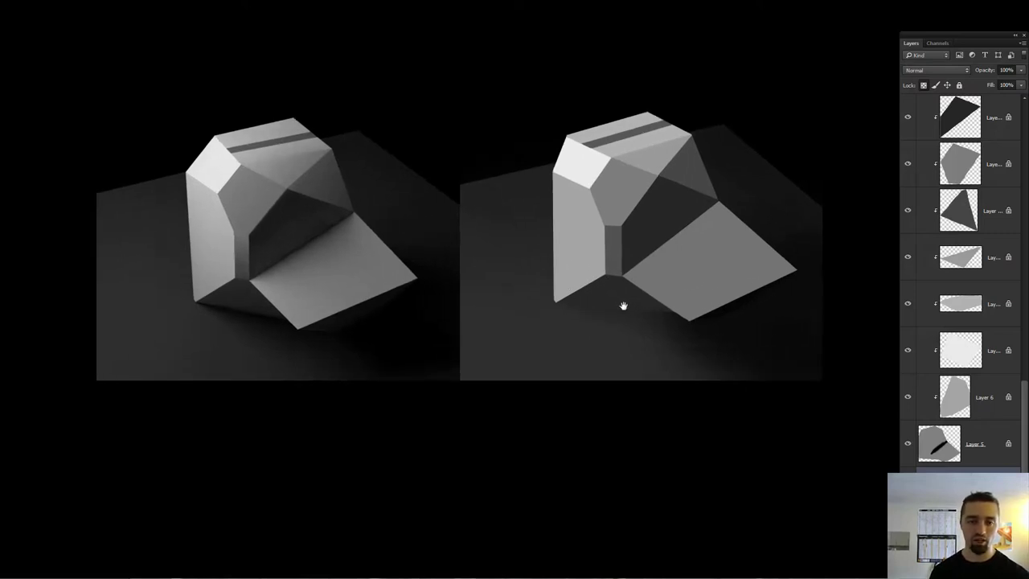
drag(609, 295, 628, 304)
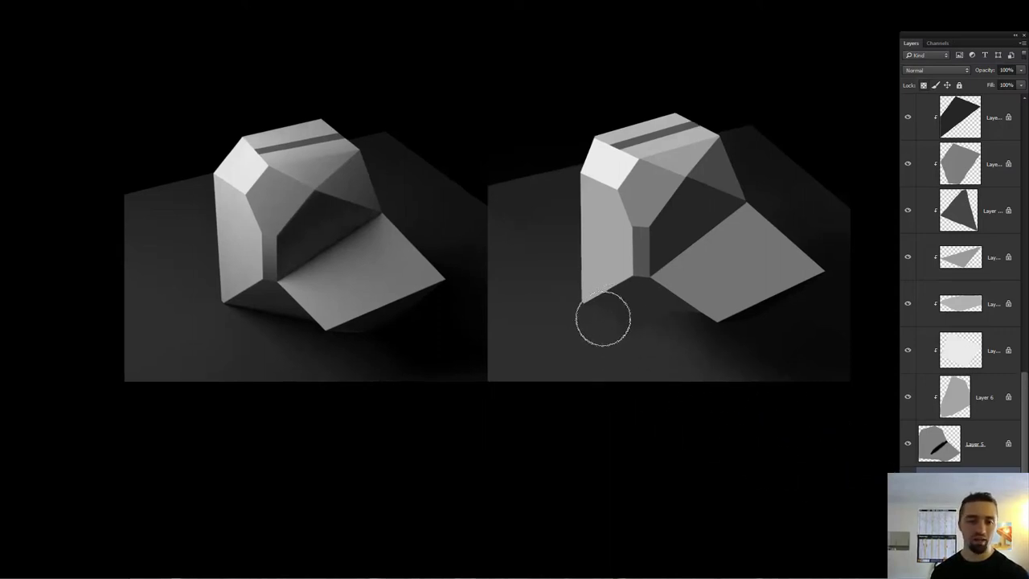
Step: Paint a dark contact shadow along the cap's bottom edge from its front corner to the tip of the brim
scroll(611, 309, up, 4)
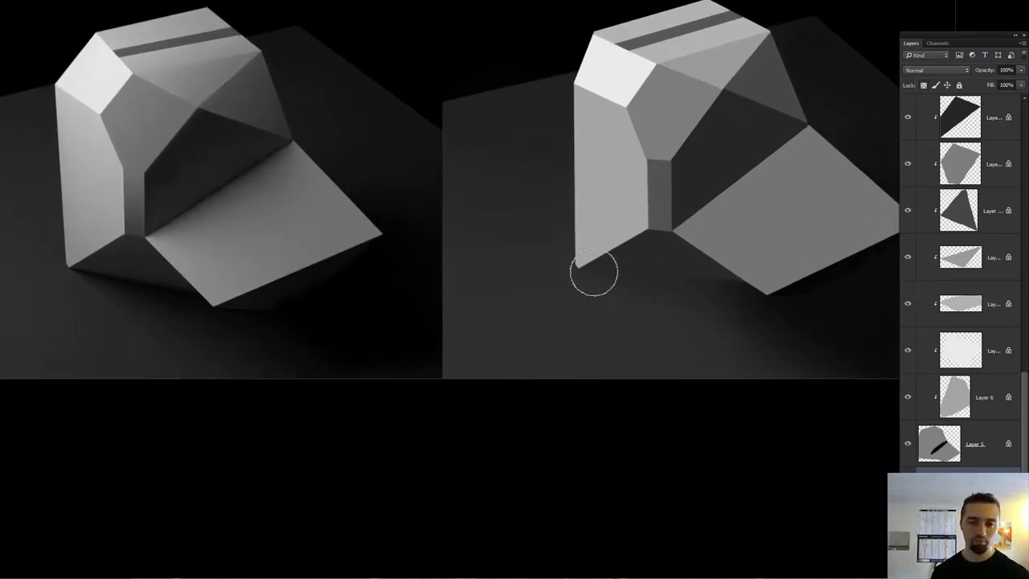
drag(577, 266, 833, 310)
key([)
key([)
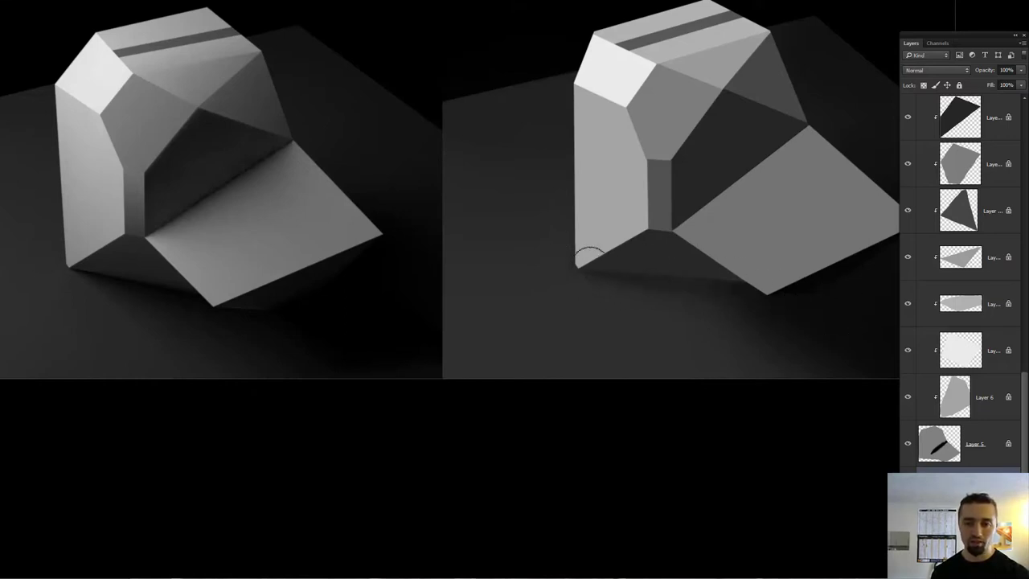
drag(587, 270, 660, 275)
drag(701, 307, 698, 307)
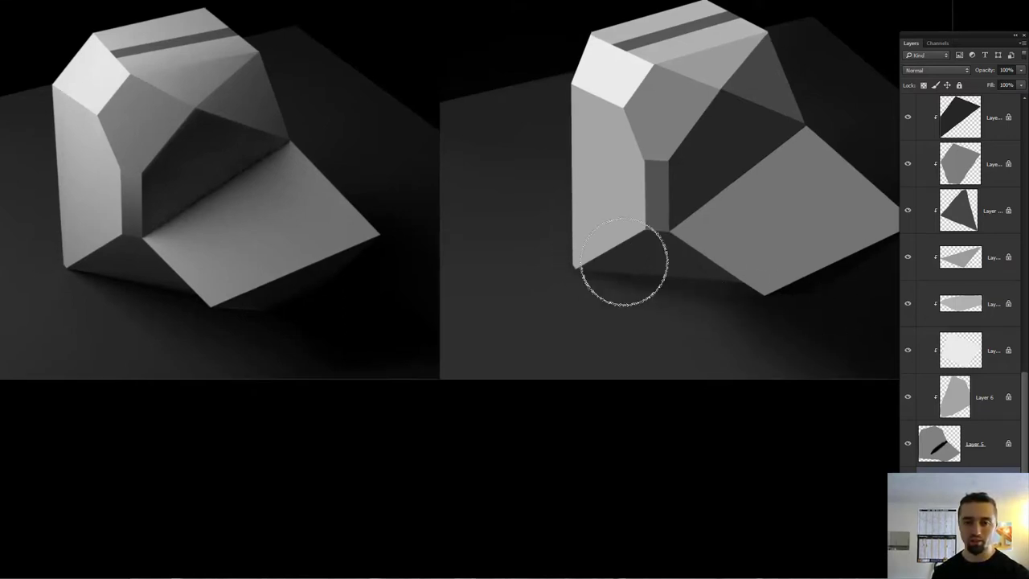
drag(645, 268, 783, 298)
drag(643, 276, 775, 301)
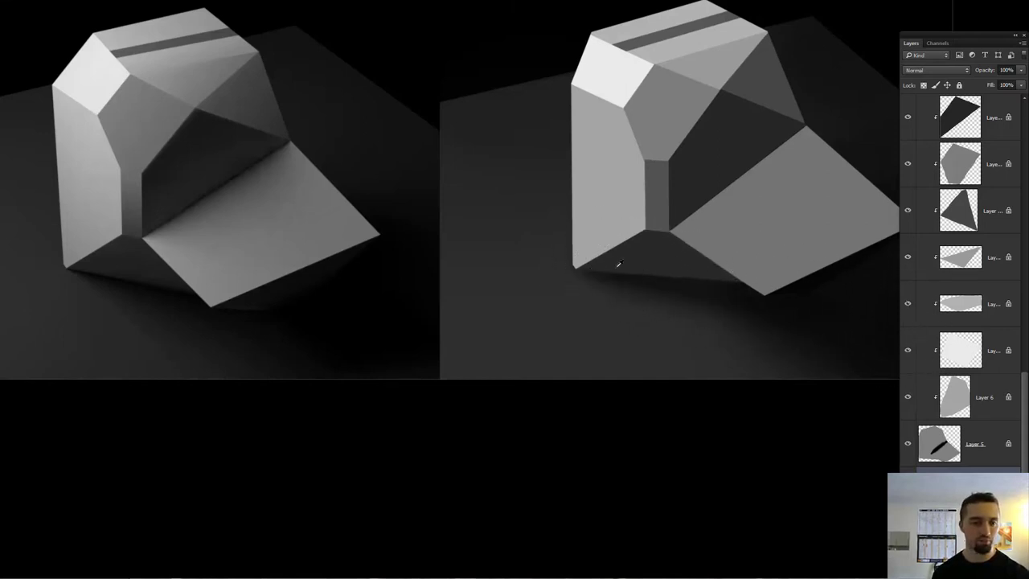
Step: Darken the contact shadow beneath the flat-shaded cap's front bottom corner, using a sampled tone and a small soft brush at 30% opacity
drag(618, 271, 617, 272)
key(bracketleft)
key(f)
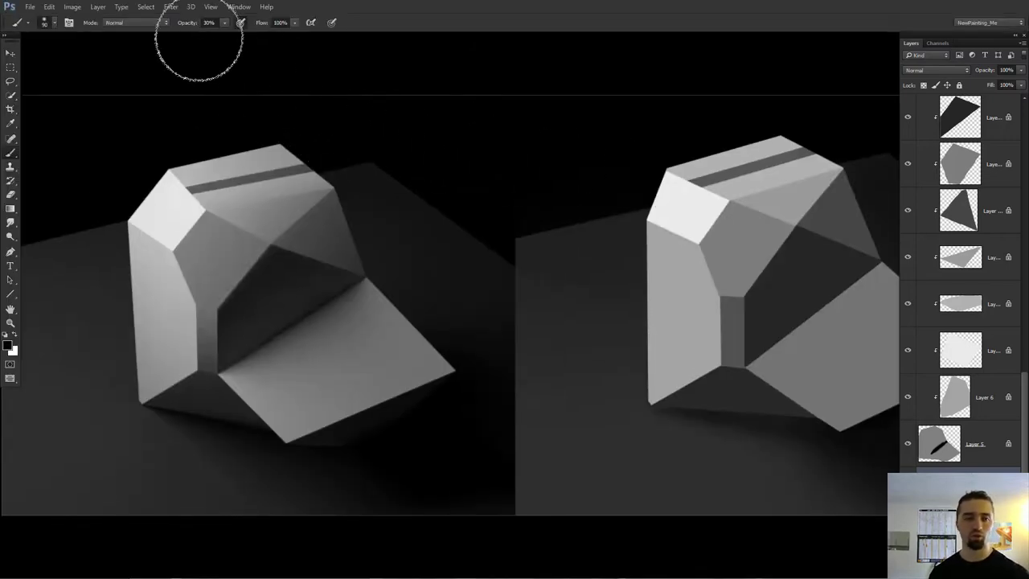
key(5)
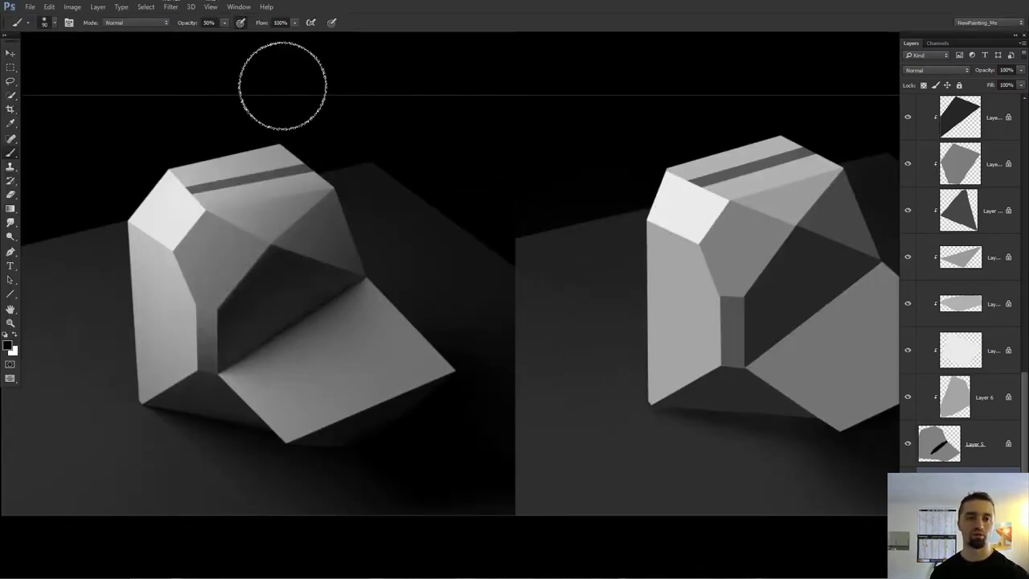
key(3)
key(f)
drag(619, 322, 600, 245)
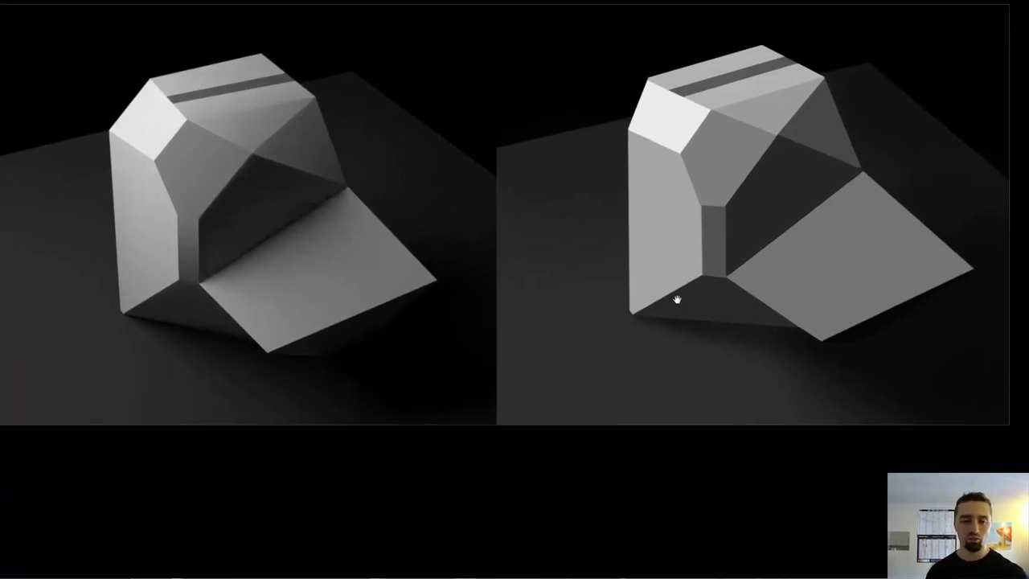
drag(706, 326, 718, 274)
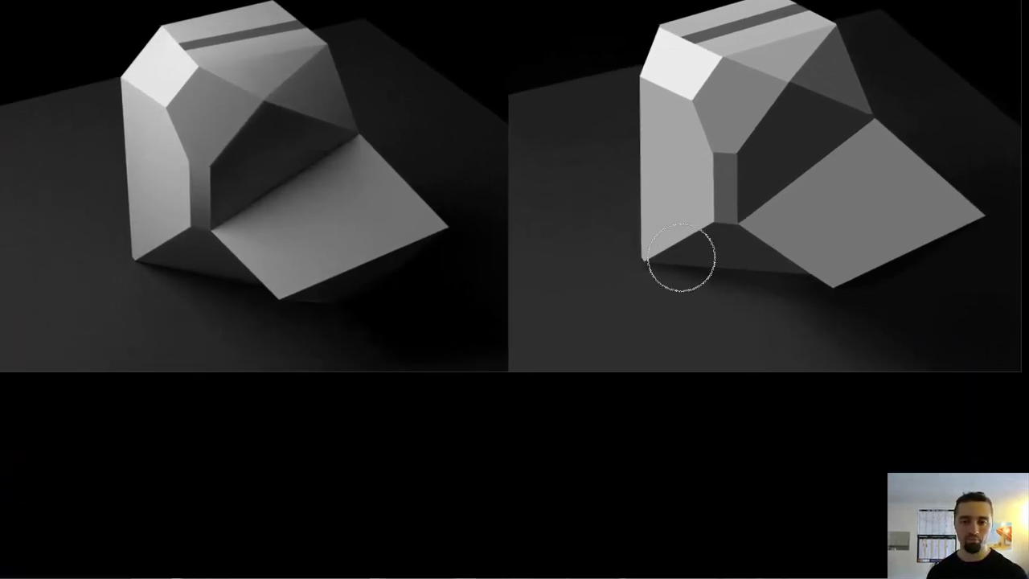
key(bracketright)
key(bracketright)
key(bracketleft)
key(bracketleft)
key(bracketleft)
key(bracketleft)
drag(670, 259, 675, 259)
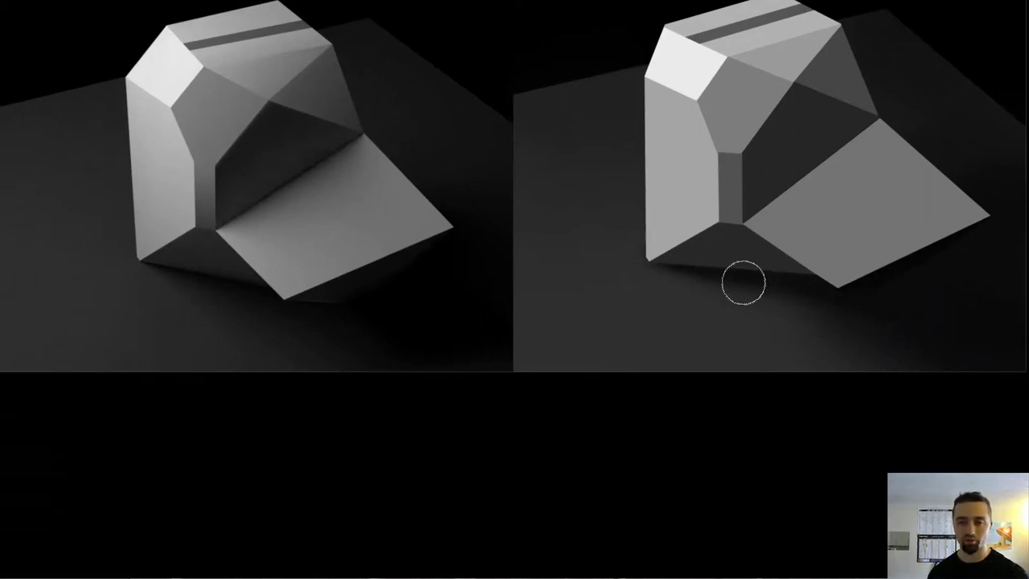
Step: Extend the dark contact shadow along the underside's lower edge toward the brim tip, blending it into the ground
drag(796, 291, 780, 290)
drag(799, 290, 776, 286)
drag(788, 285, 836, 279)
mouse_move(822, 321)
mouse_down()
mouse_move(801, 327)
mouse_move(798, 308)
mouse_move(811, 304)
mouse_up()
Step: Blend the cast shadow across the ground below the cap and brim with a larger soft brush
scroll(749, 298, down, 2)
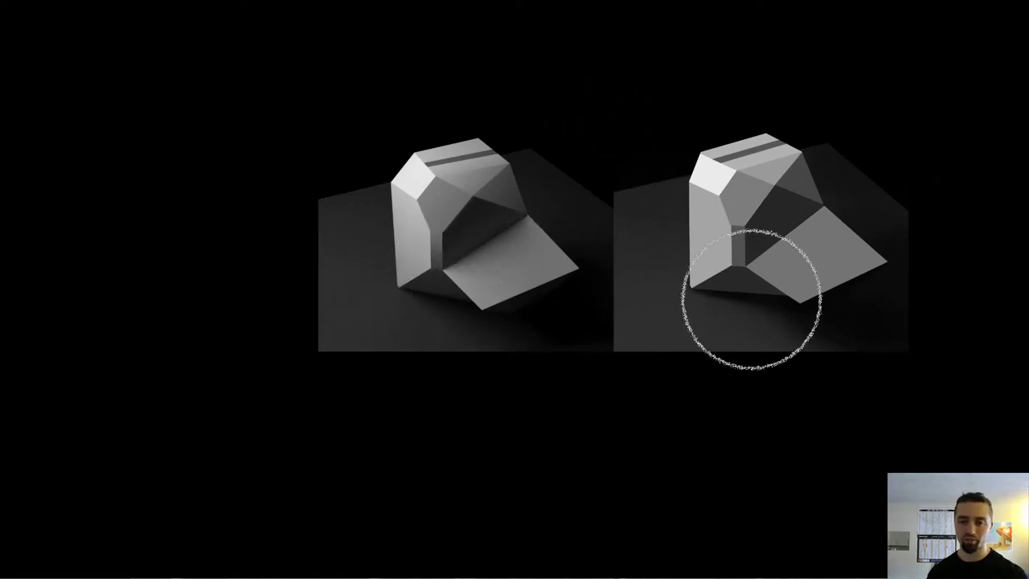
drag(736, 300, 713, 300)
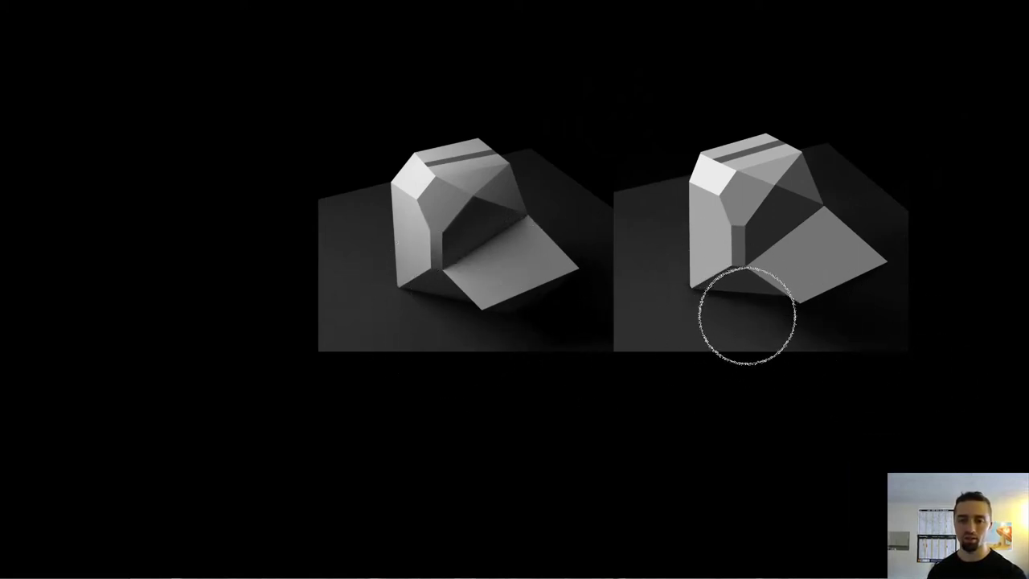
key(bracketright)
key(bracketright)
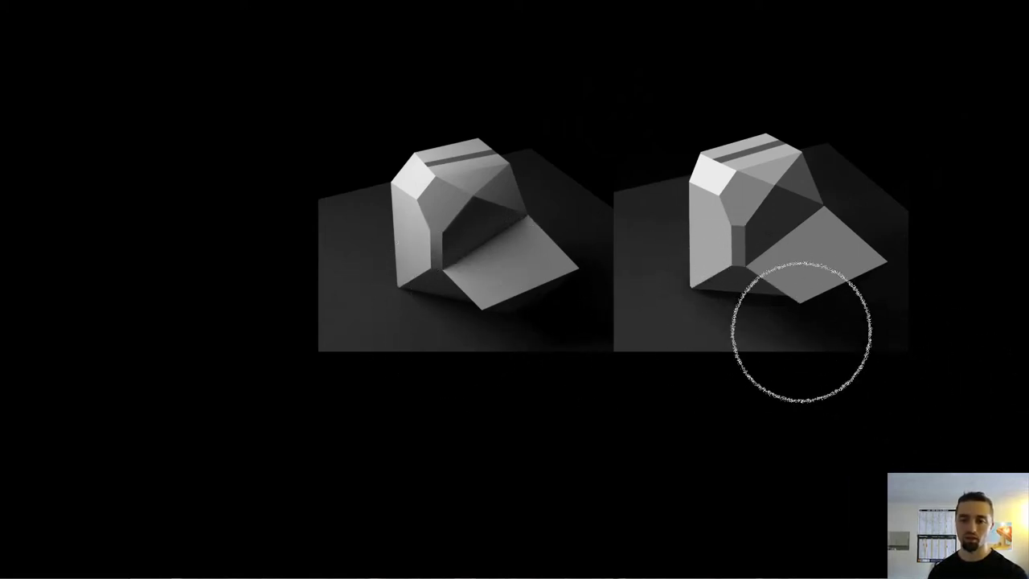
drag(860, 352, 845, 364)
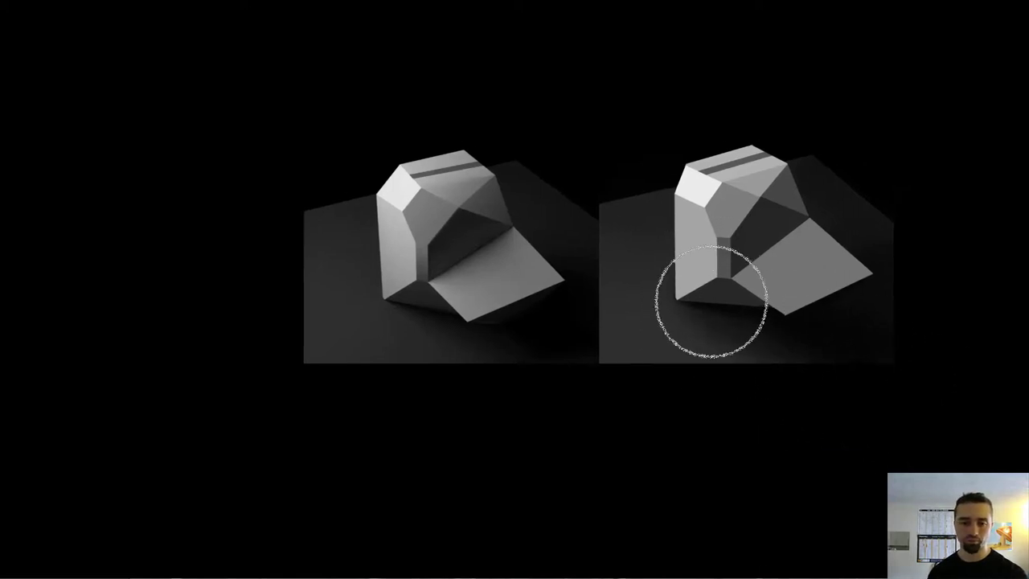
drag(776, 345, 780, 348)
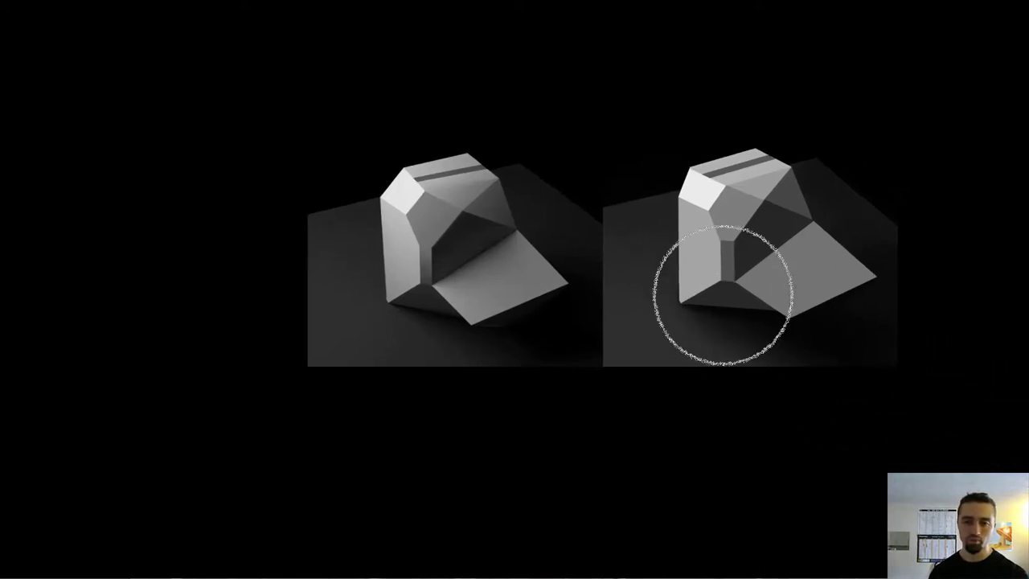
Step: Refine the shadow edge directly under the cap's underside with a smaller brush, fading it outward into the ground
scroll(776, 333, down, 2)
scroll(777, 315, up, 1)
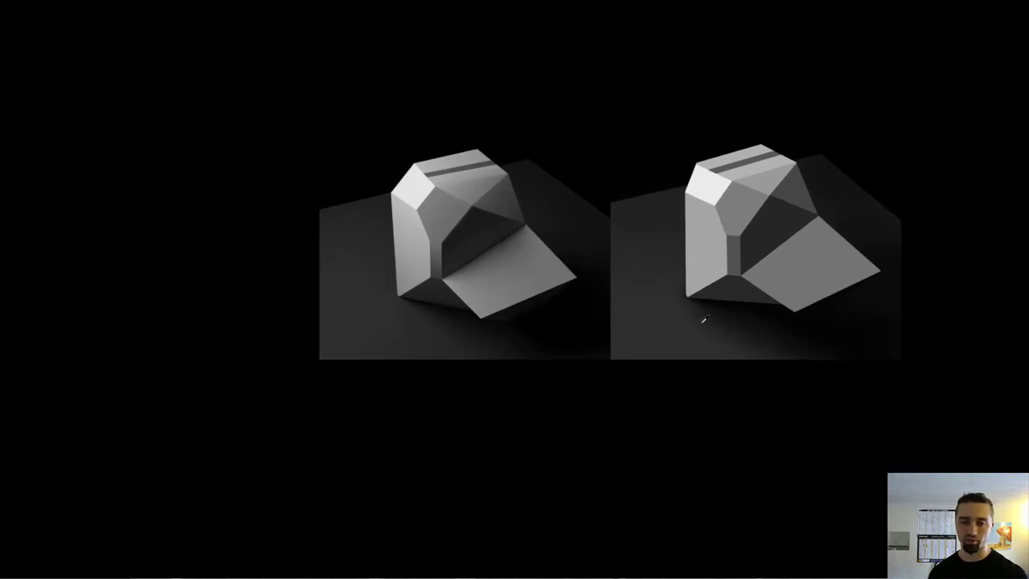
scroll(712, 324, up, 2)
scroll(725, 326, up, 1)
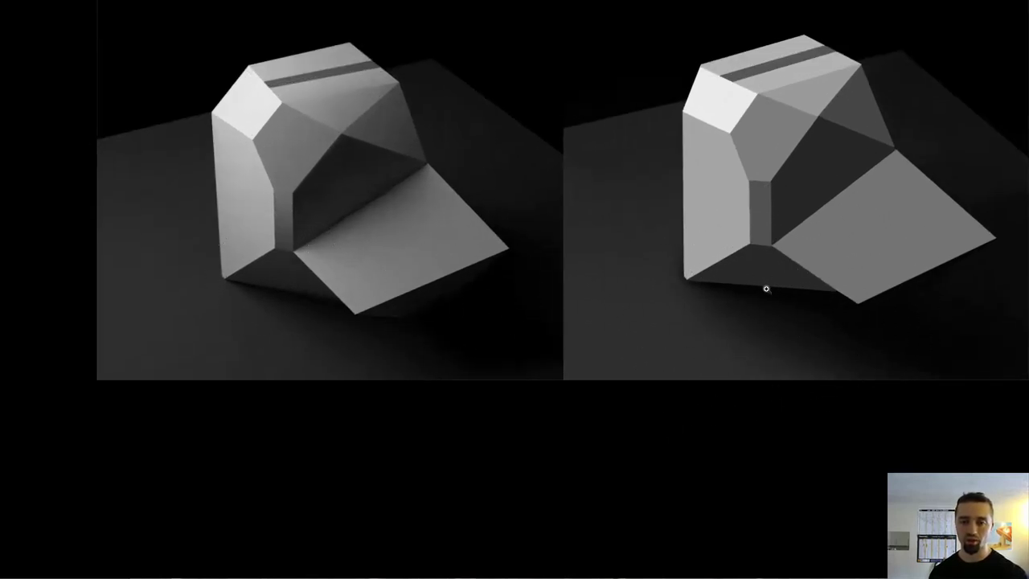
scroll(765, 287, up, 3)
key(bracketleft)
key(bracketleft)
key(bracketleft)
key(bracketleft)
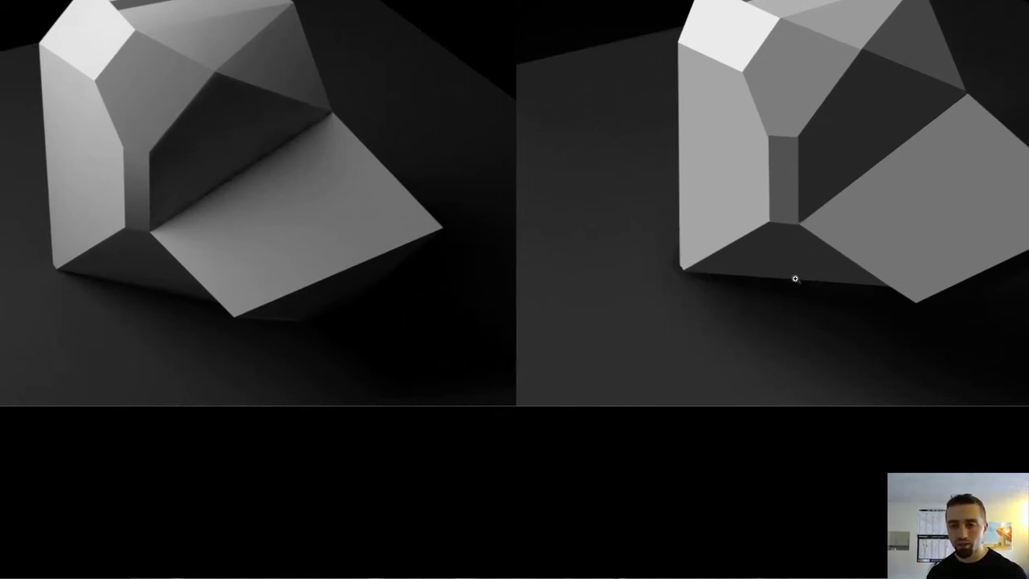
scroll(795, 279, down, 1)
drag(729, 300, 755, 309)
mouse_move(840, 354)
mouse_down()
mouse_move(820, 338)
mouse_move(802, 344)
mouse_up()
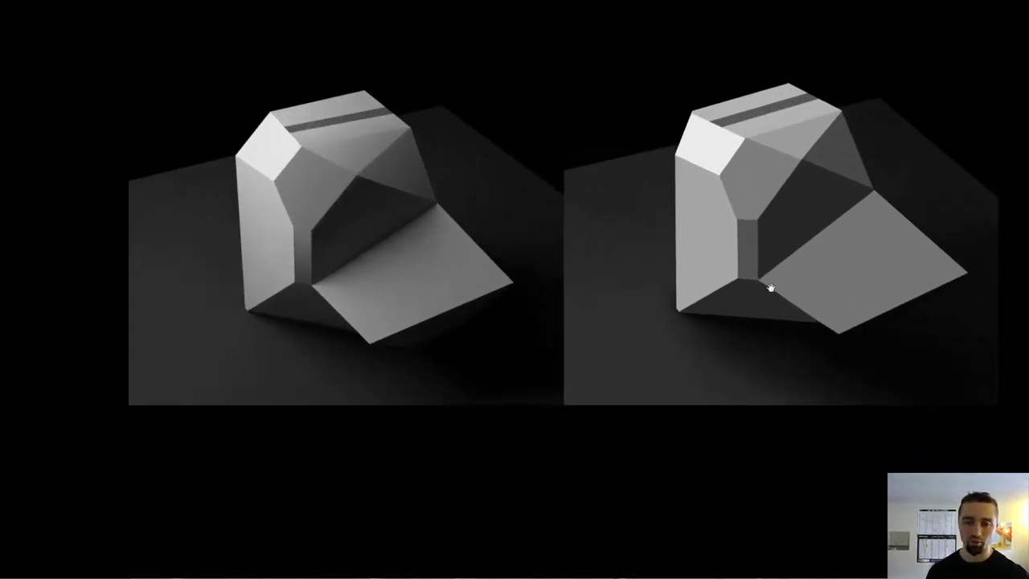
Step: Touch up the ground tones around the cap's front bottom corner and compare the cast shadow with the reference
key(b)
scroll(672, 325, down, 1)
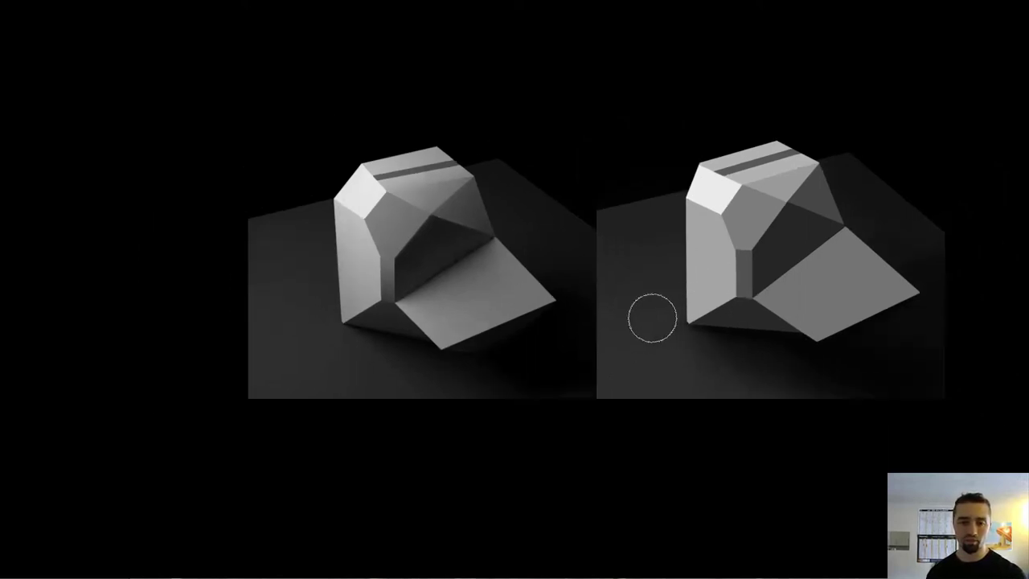
drag(780, 323, 755, 293)
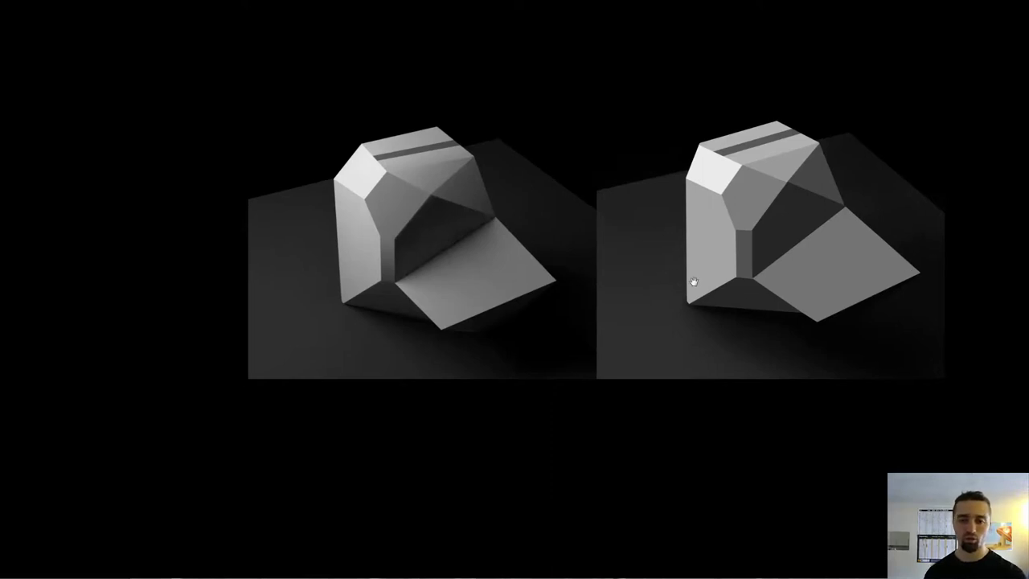
drag(694, 280, 688, 294)
scroll(848, 362, down, 1)
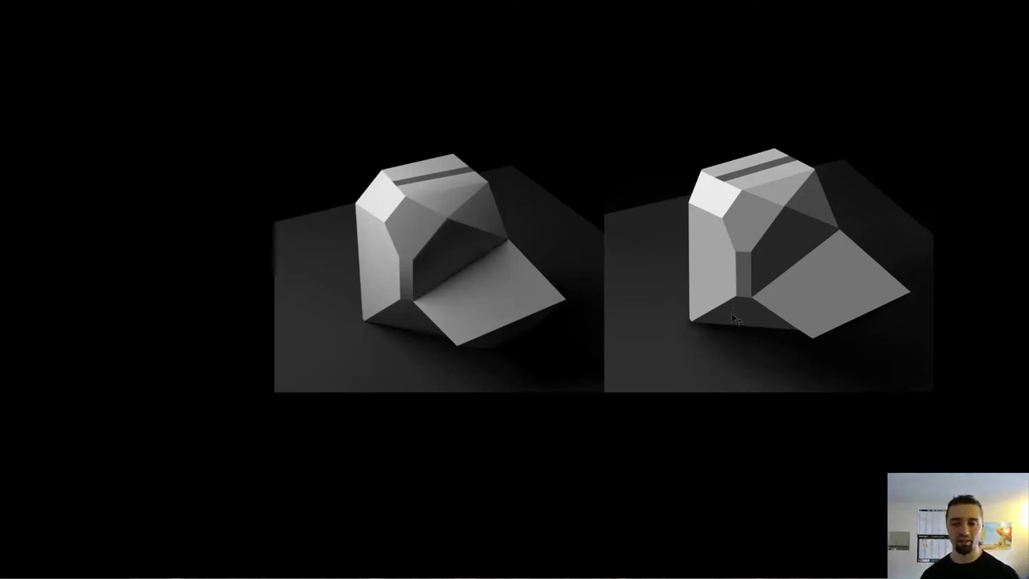
scroll(748, 324, up, 3)
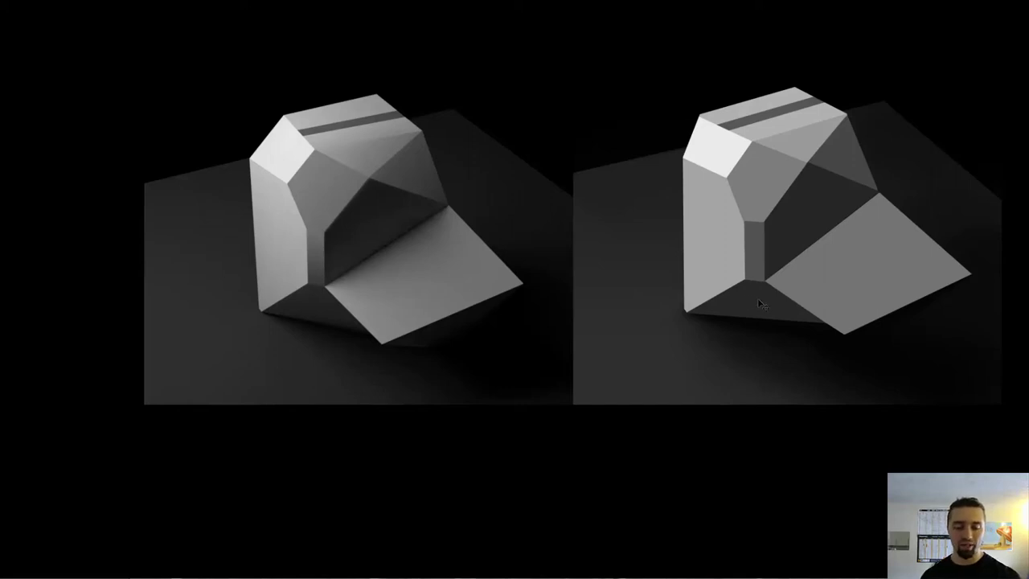
Step: Select the dark underside facet's layer and shade it with a soft gradient that darkens toward the ground
key(F7)
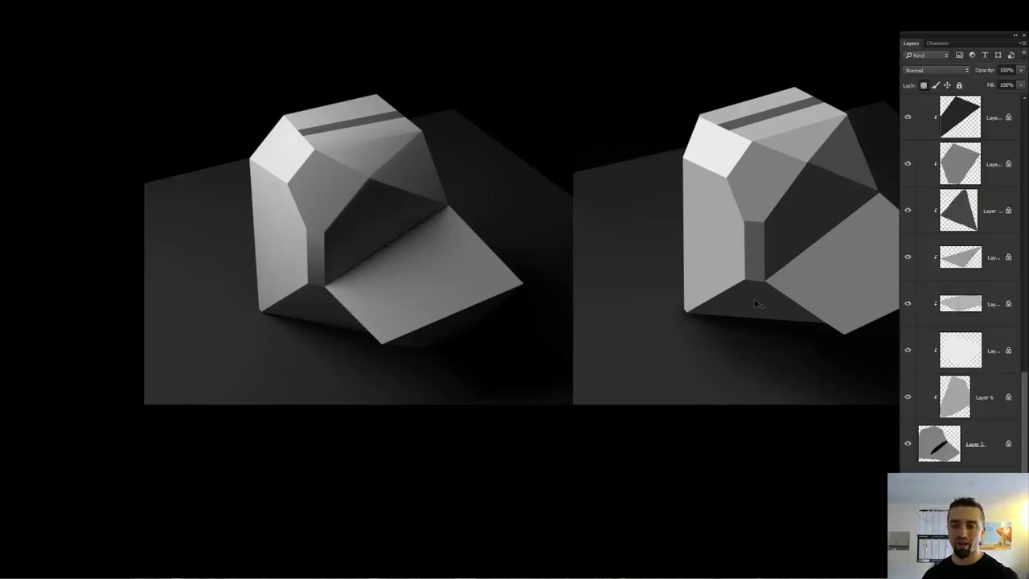
key(ctrl+j)
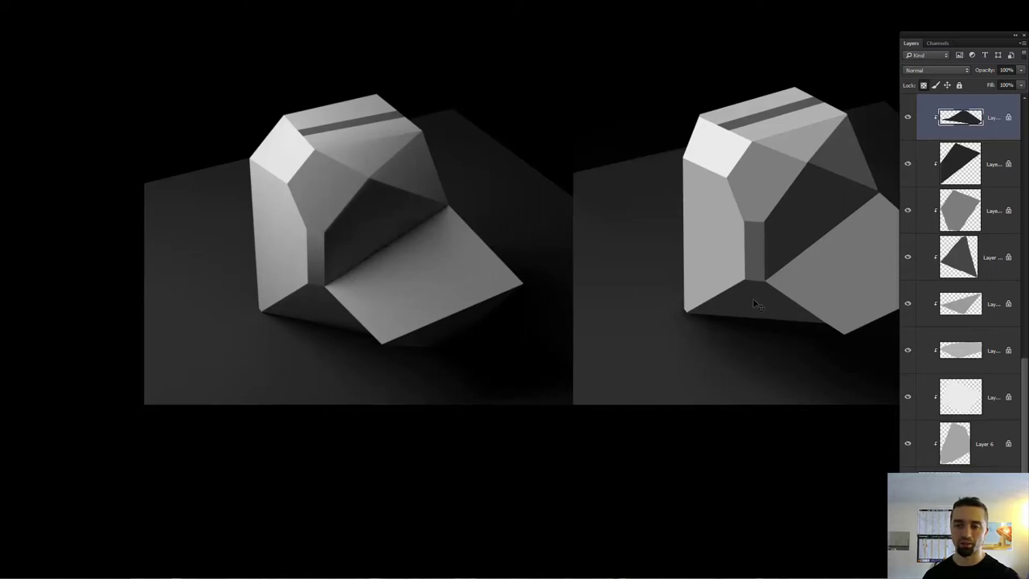
key(F7)
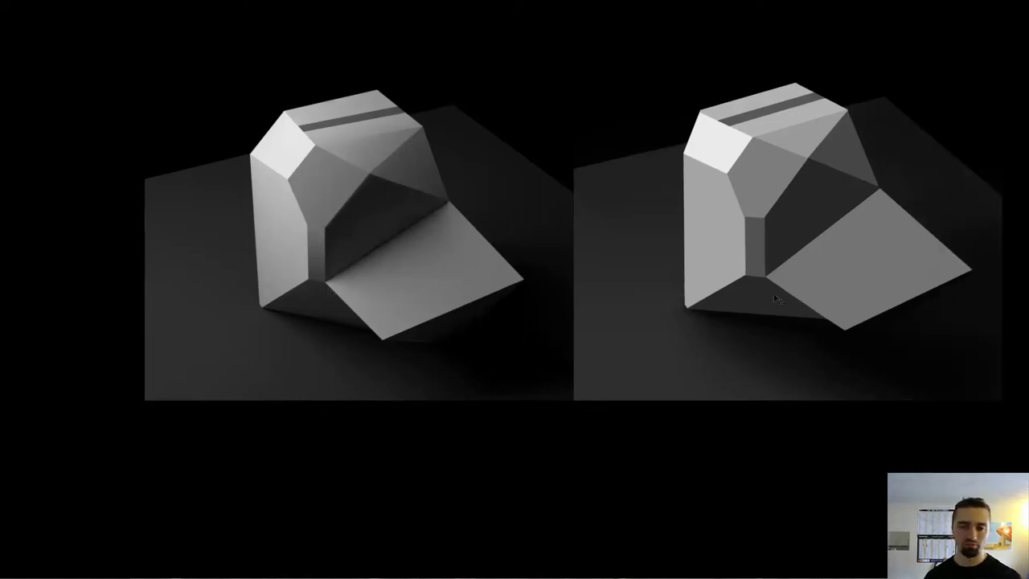
drag(755, 289, 703, 295)
key(bracketright)
key(bracketright)
key(bracketleft)
scroll(810, 315, down, 2)
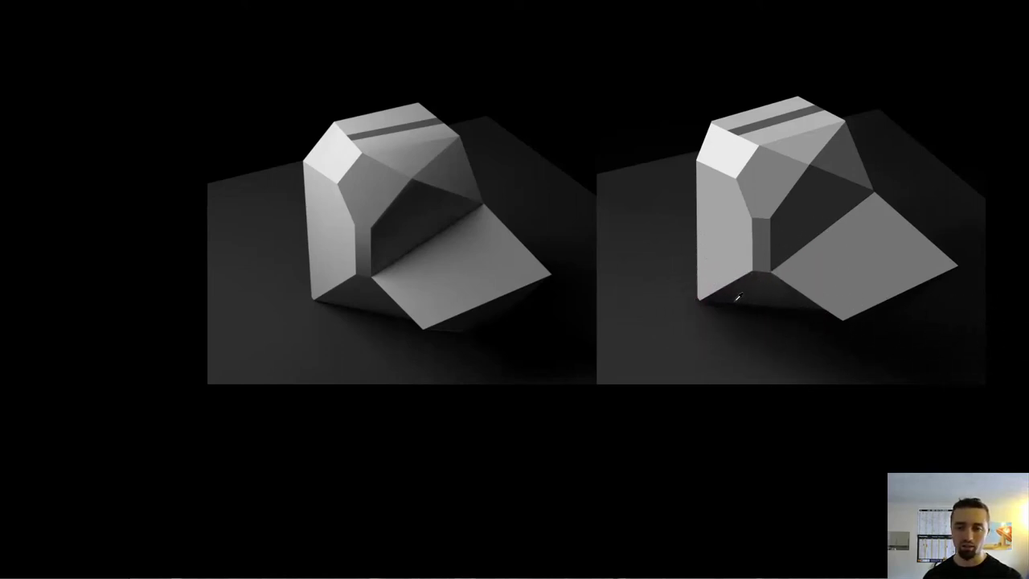
scroll(796, 300, down, 1)
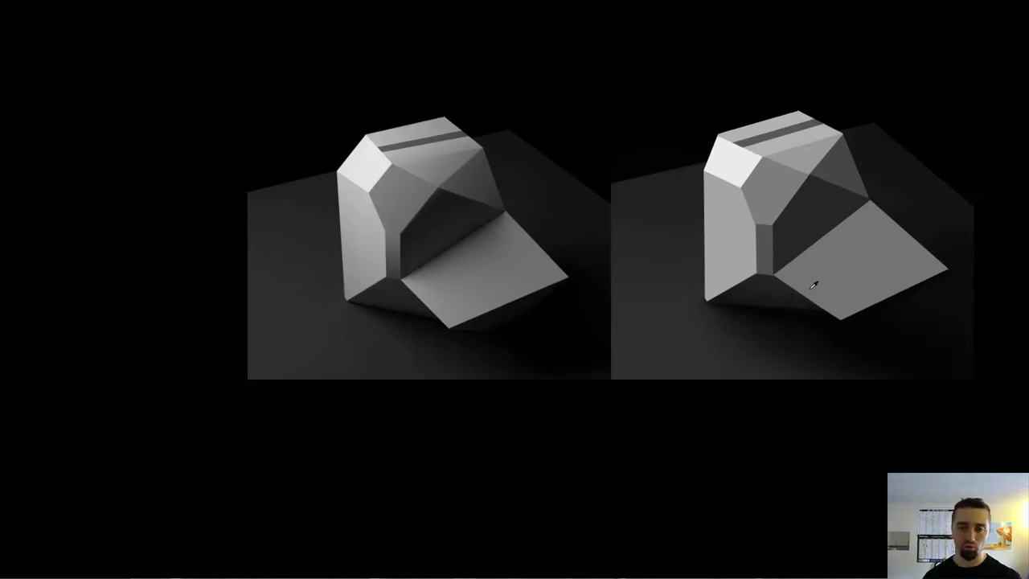
scroll(836, 294, down, 1)
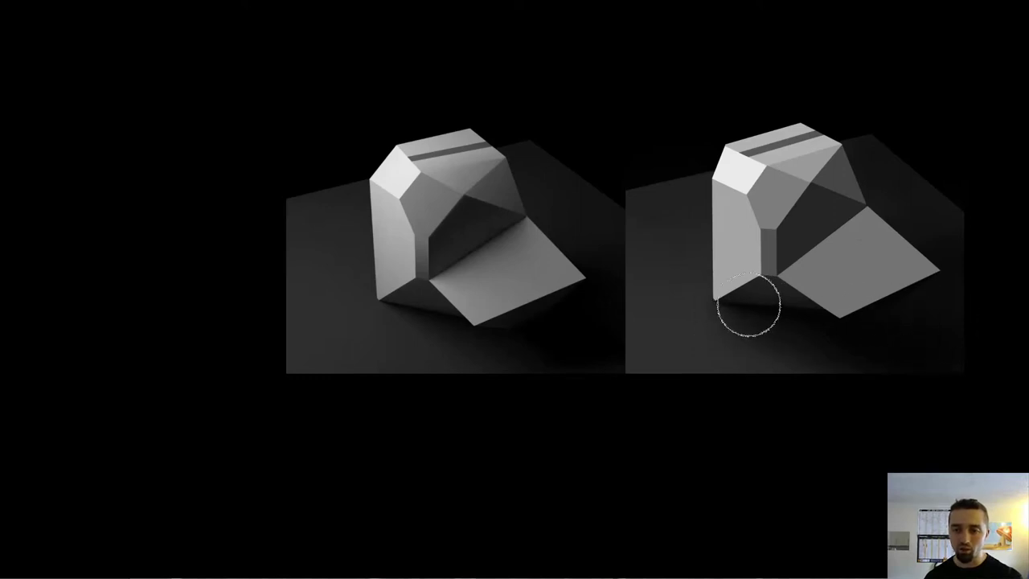
Step: Refine the underside facet's gradient with tones sampled from it, smoothing the light-to-dark transition to match the reference
scroll(795, 302, up, 2)
scroll(783, 312, down, 1)
scroll(804, 309, down, 1)
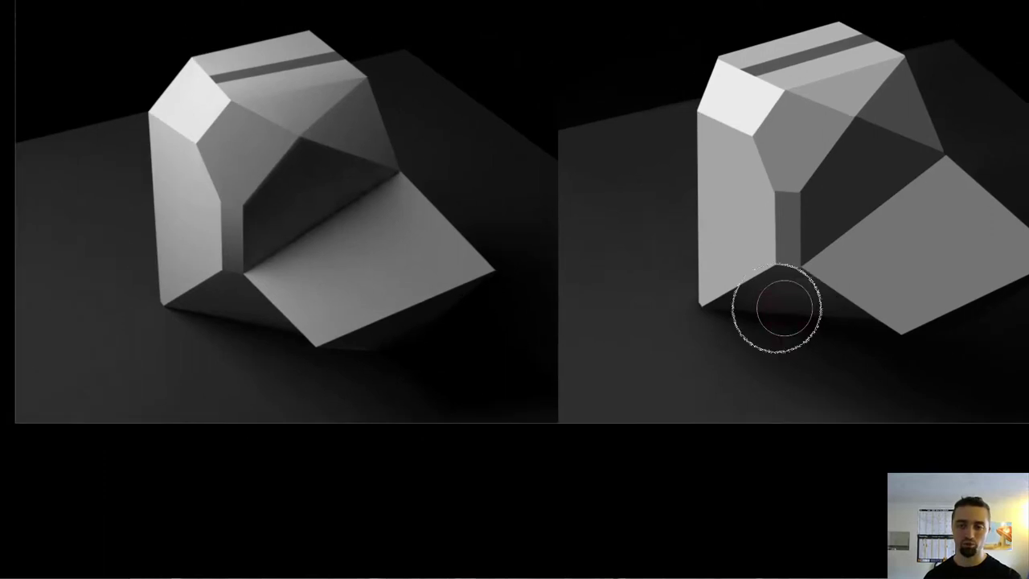
scroll(827, 319, up, 1)
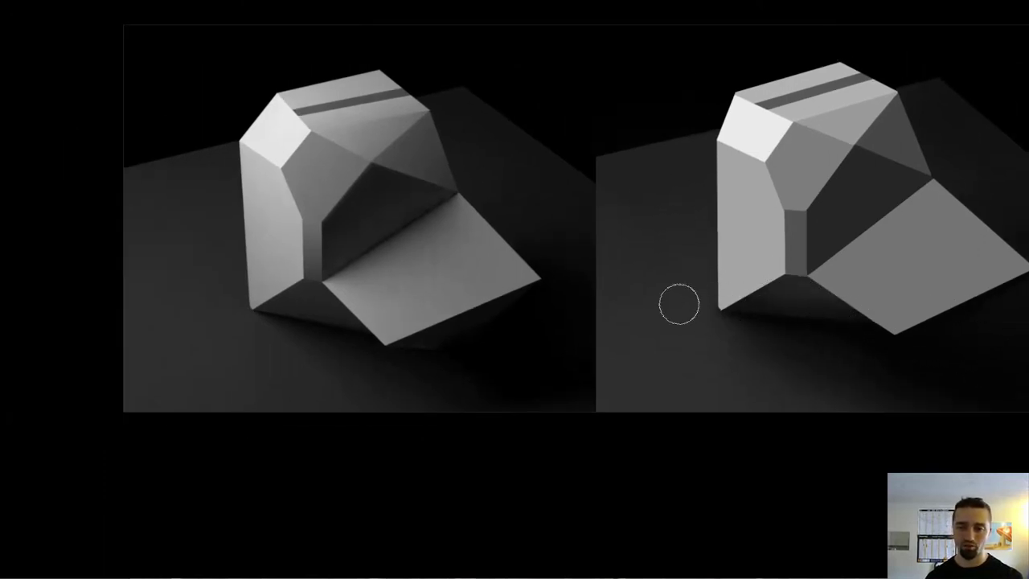
scroll(788, 325, down, 1)
scroll(784, 319, down, 1)
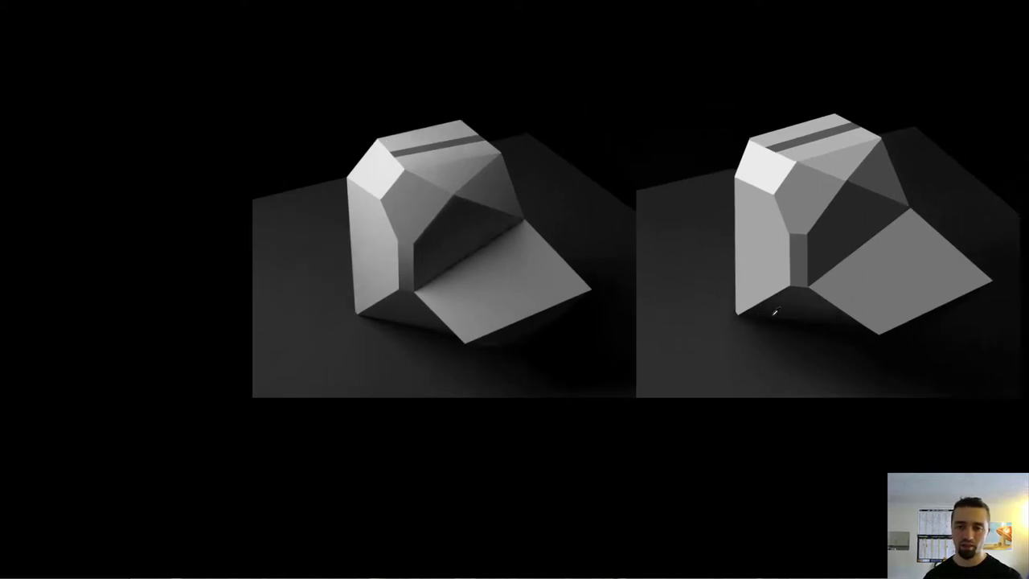
alt+click(787, 310)
alt+right_click(773, 311)
click(774, 312)
scroll(794, 300, down, 1)
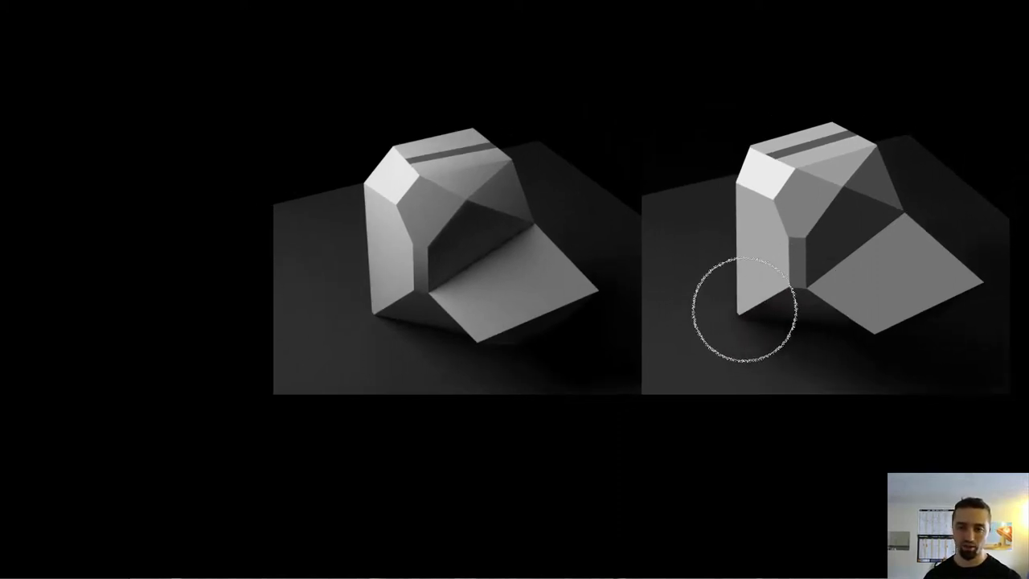
Step: Blend the underside facet's tones toward the brim with a larger soft brush
scroll(777, 308, down, 2)
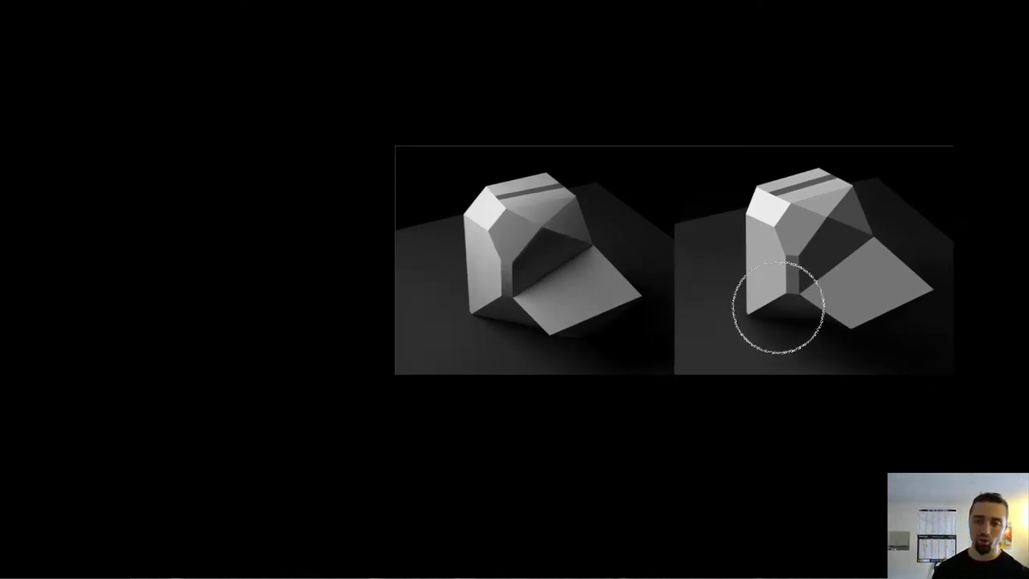
drag(845, 290, 844, 283)
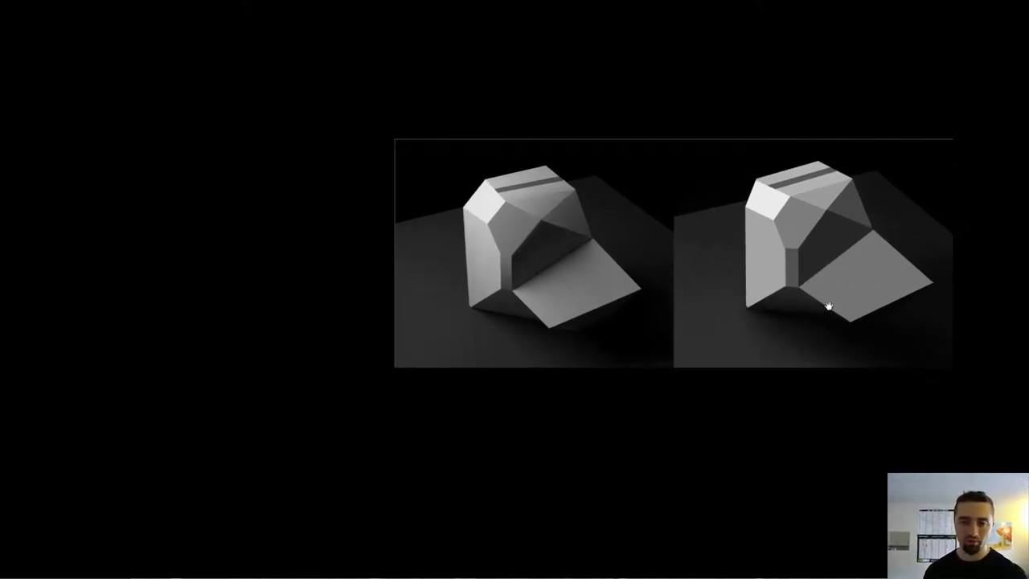
scroll(827, 298, up, 2)
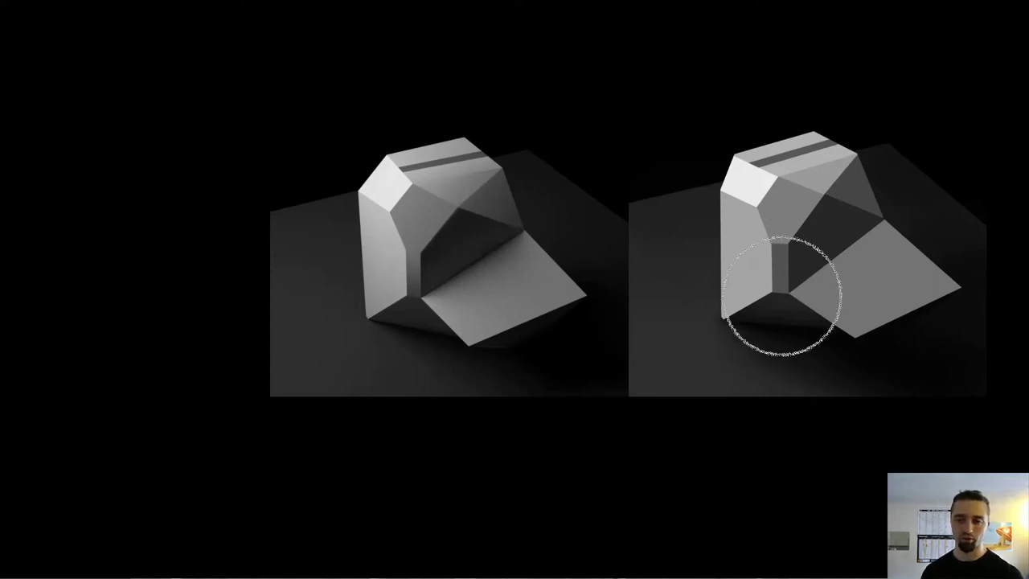
drag(775, 306, 824, 299)
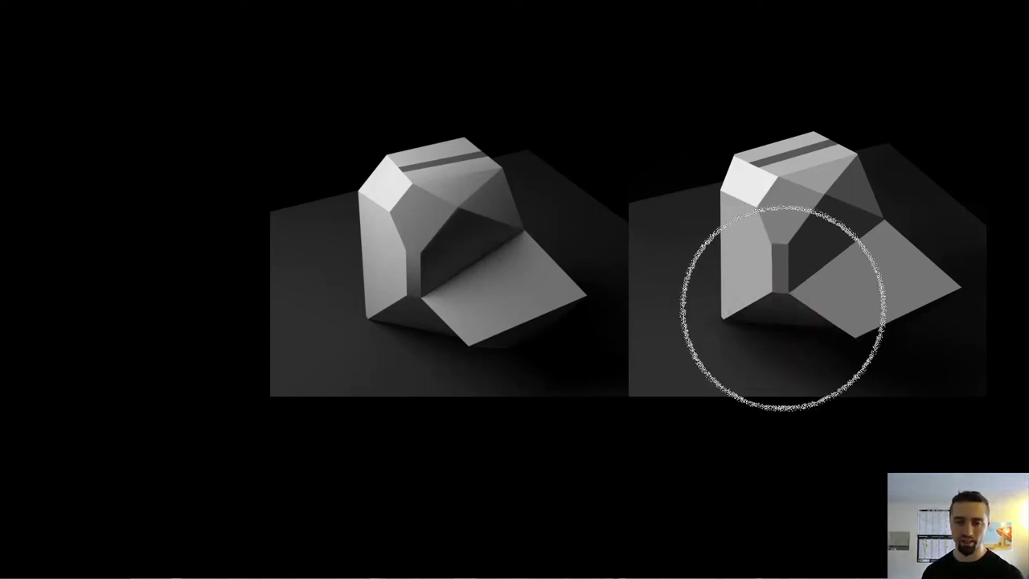
Step: Lower the brush opacity to 3% and glaze the underside facet with a subtle light grey, finishing with the Move tool
key(f)
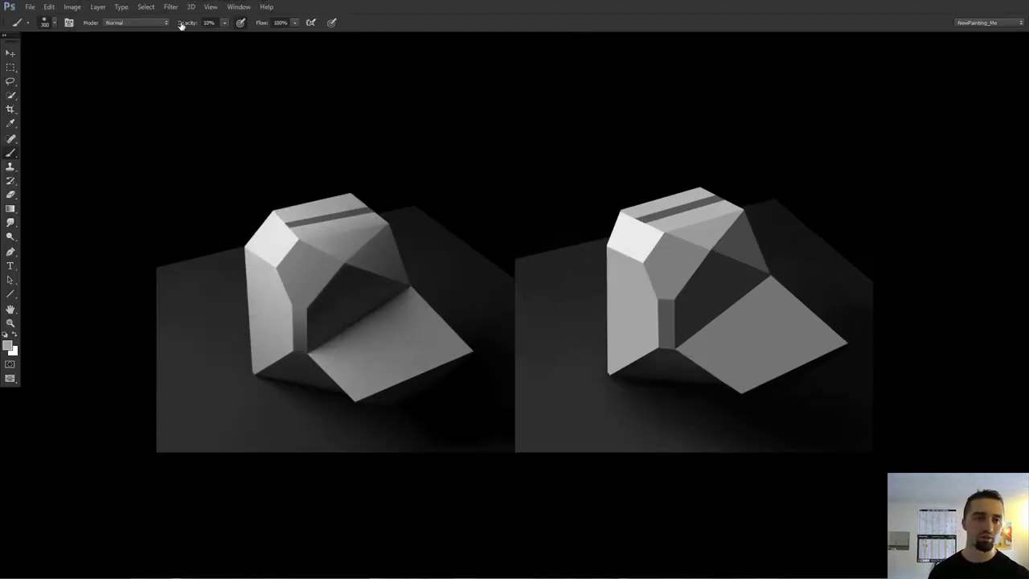
drag(183, 24, 178, 24)
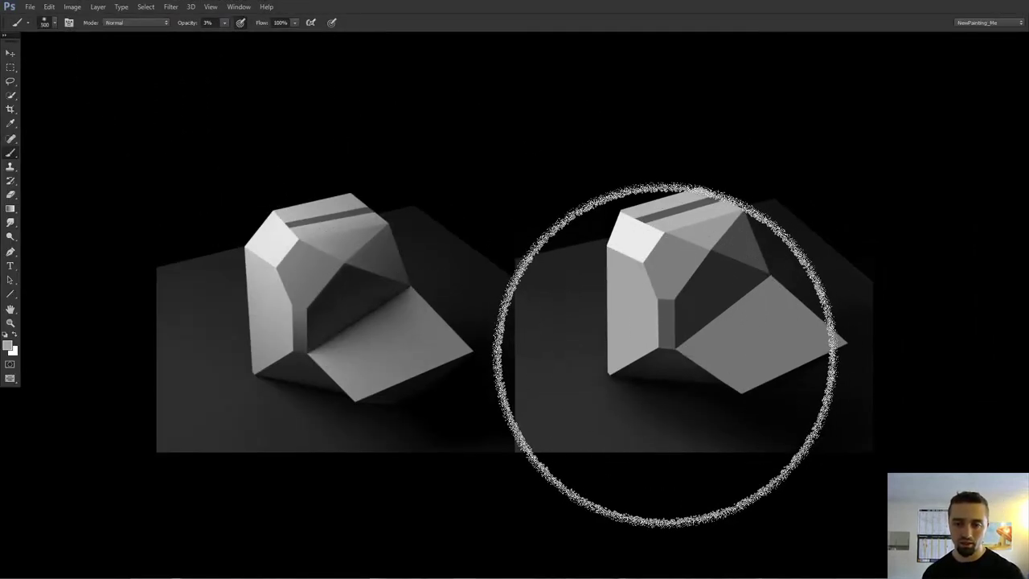
drag(689, 356, 711, 331)
key(bracketleft)
key(bracketleft)
key(bracketleft)
key(bracketleft)
key(bracketleft)
key(v)
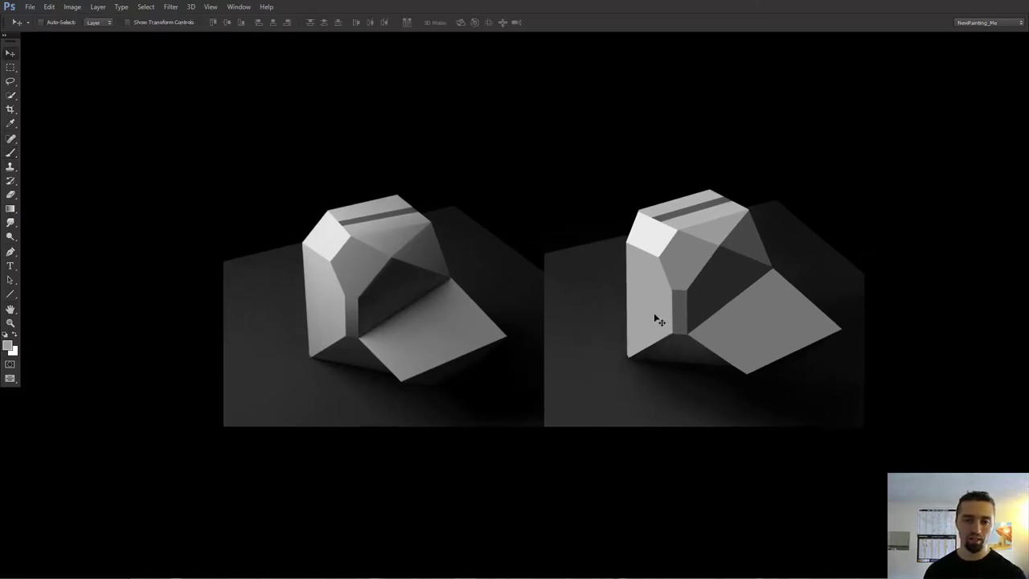
Step: Raise the brush opacity to 10% and shade the light back facet with a soft gradient using a 200-250 px brush
drag(654, 314, 658, 300)
scroll(595, 285, up, 1)
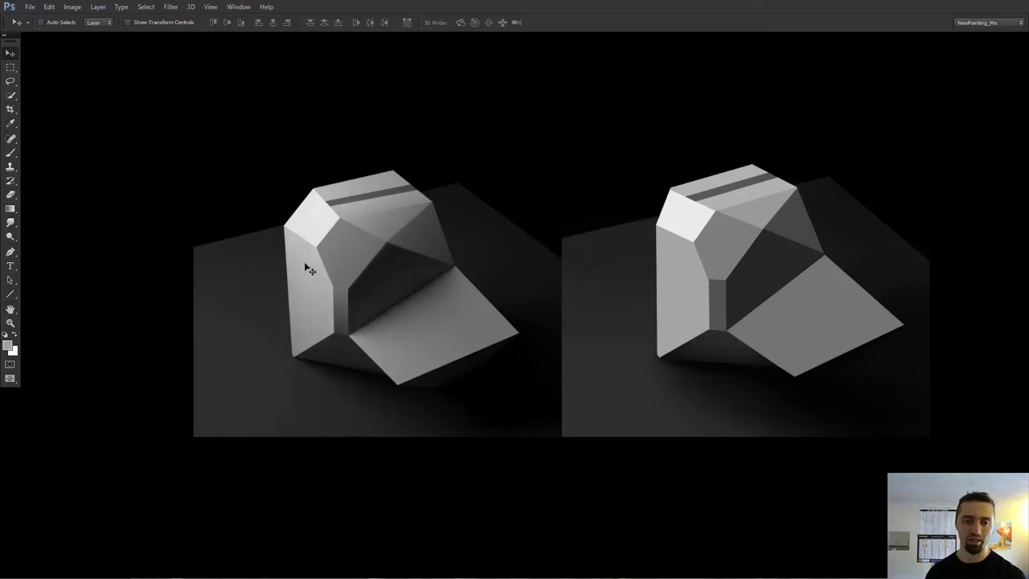
key(b)
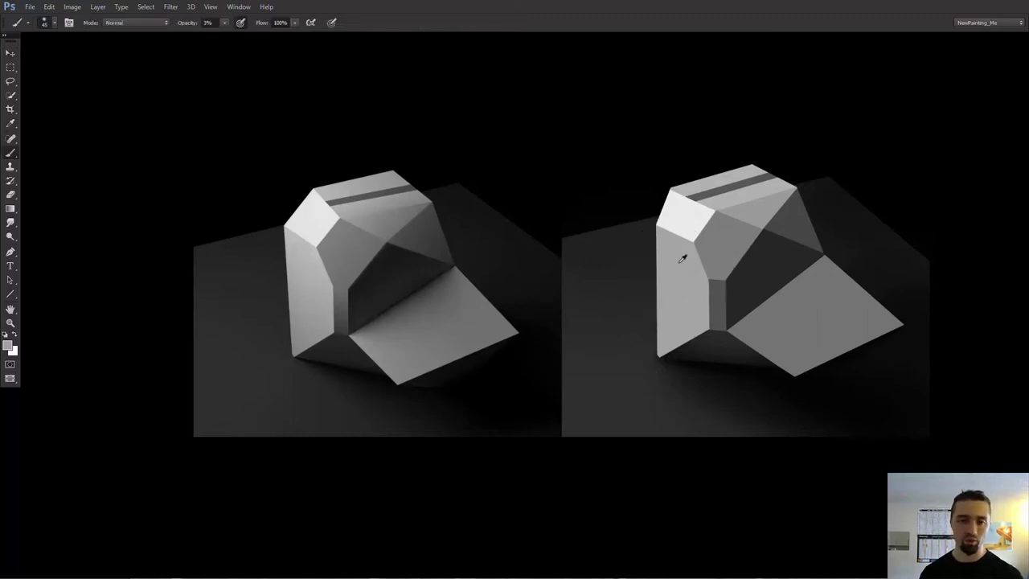
drag(650, 326, 666, 330)
key(1)
key(bracketright)
key(bracketright)
scroll(667, 330, down, 1)
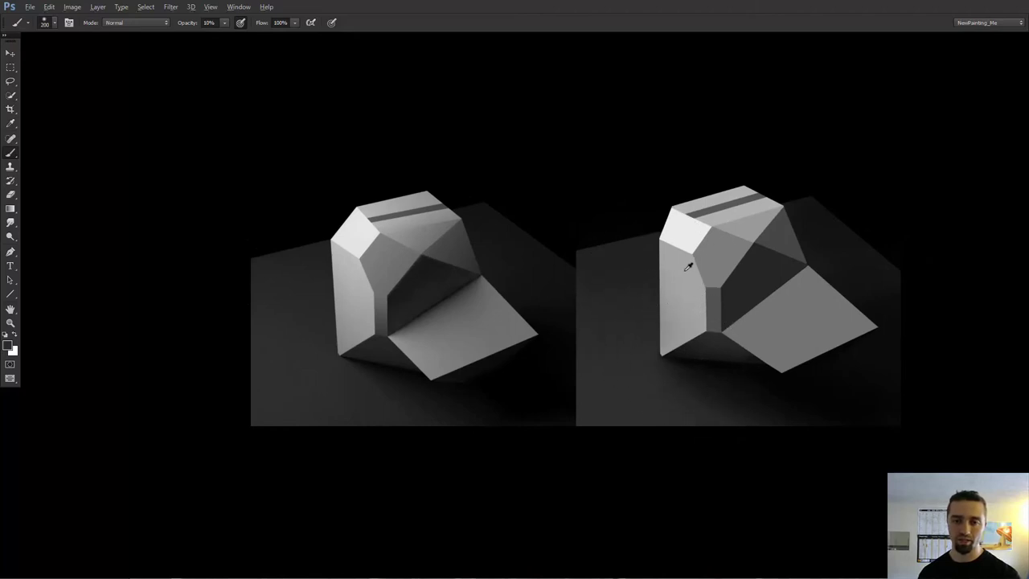
drag(689, 270, 694, 213)
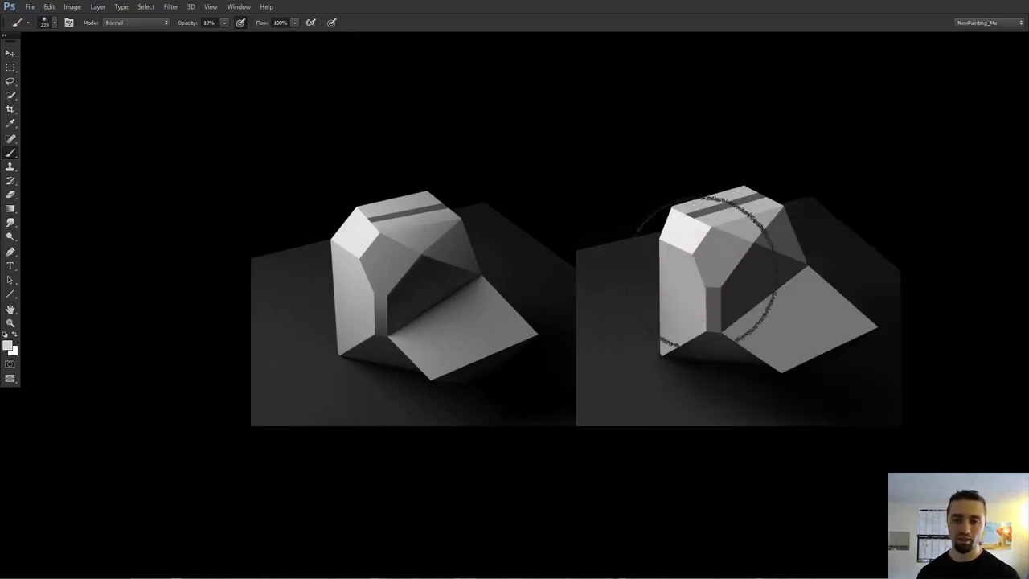
drag(705, 274, 704, 282)
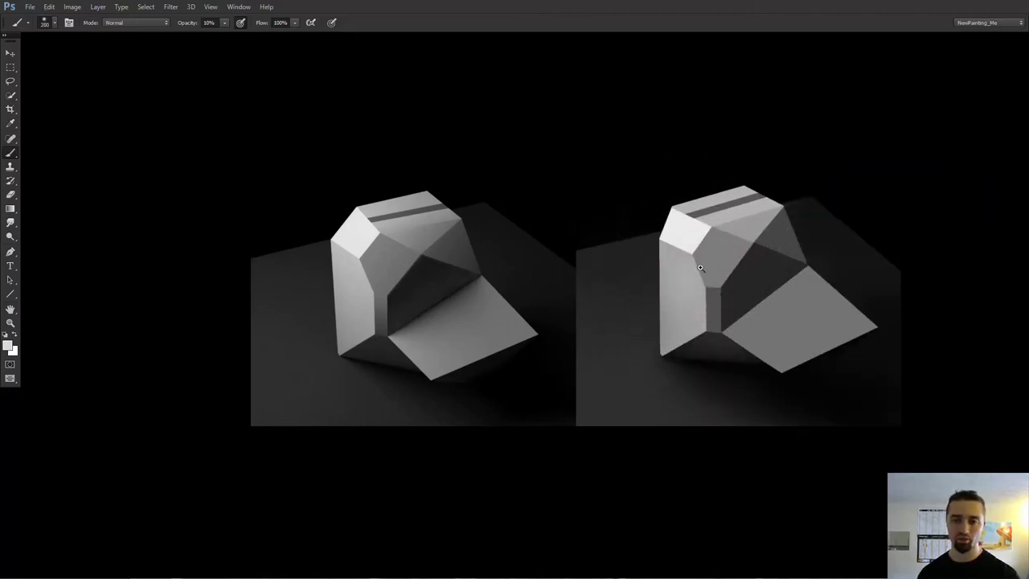
scroll(699, 255, up, 1)
scroll(699, 255, up, 2)
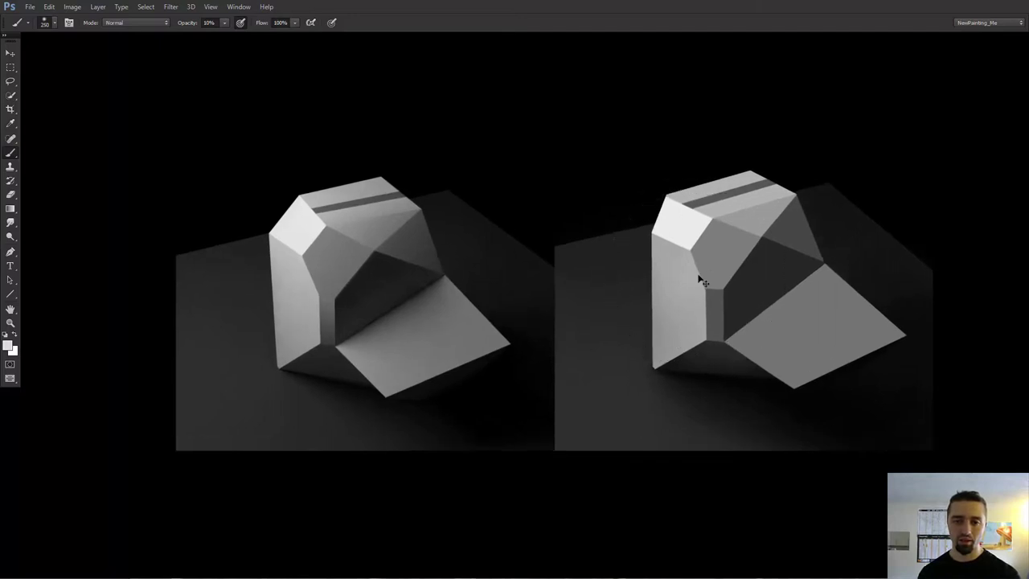
Step: Select the narrow vertical facet's layer and darken it toward its base with soft strokes in tones sampled from the underside
key(v)
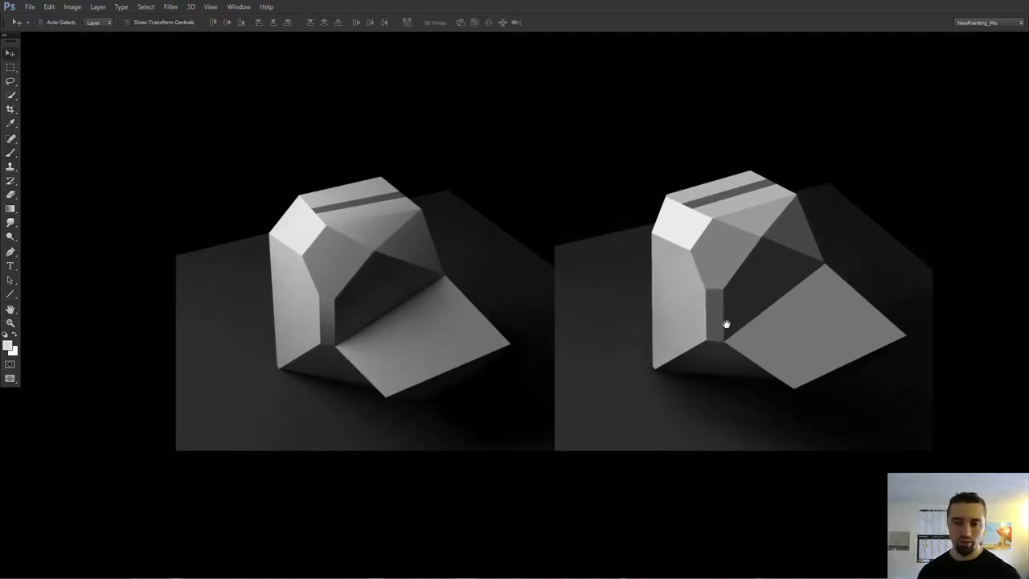
drag(727, 324, 730, 313)
key(b)
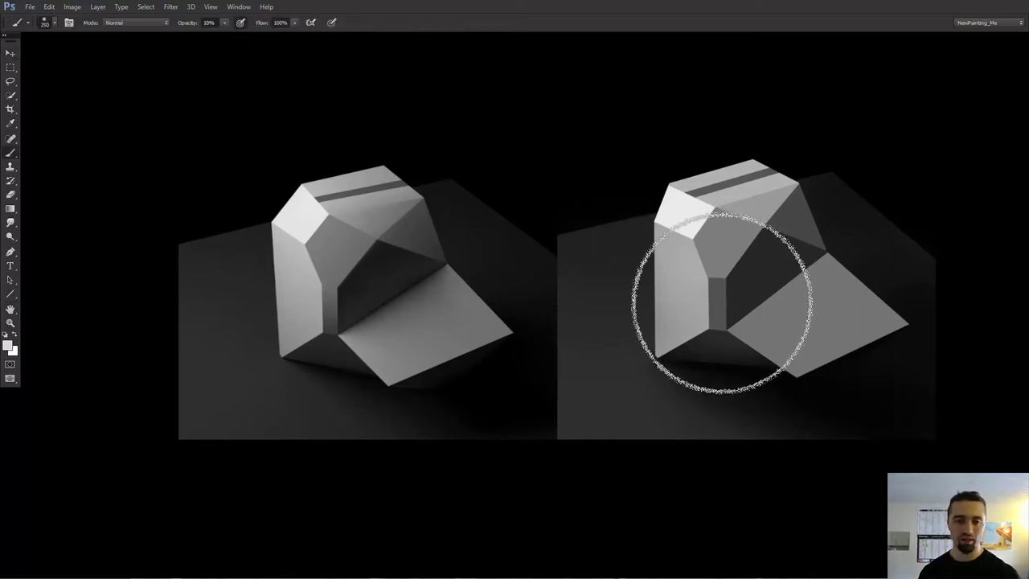
key(bracketleft)
key(bracketleft)
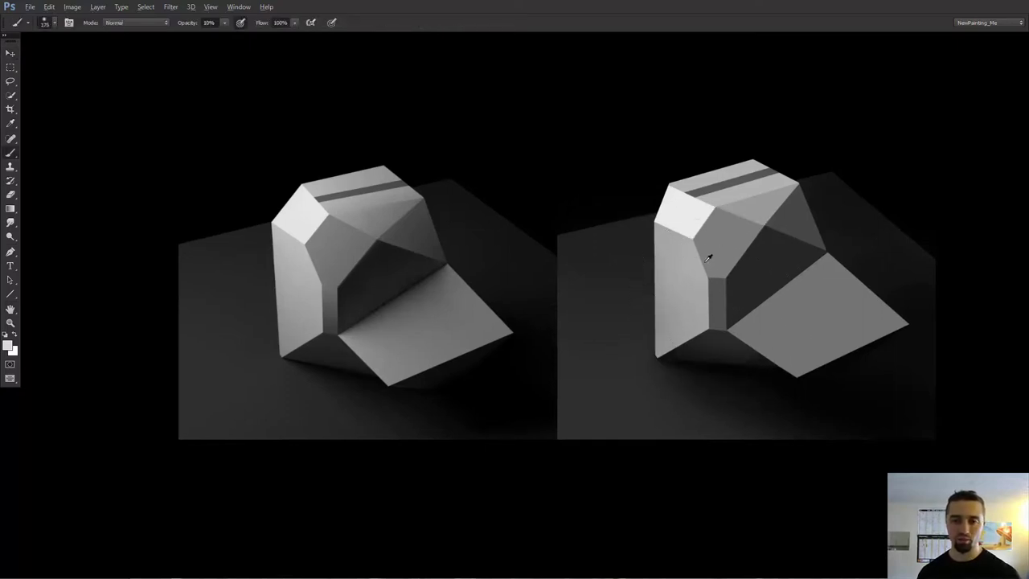
key(bracketright)
key(bracketright)
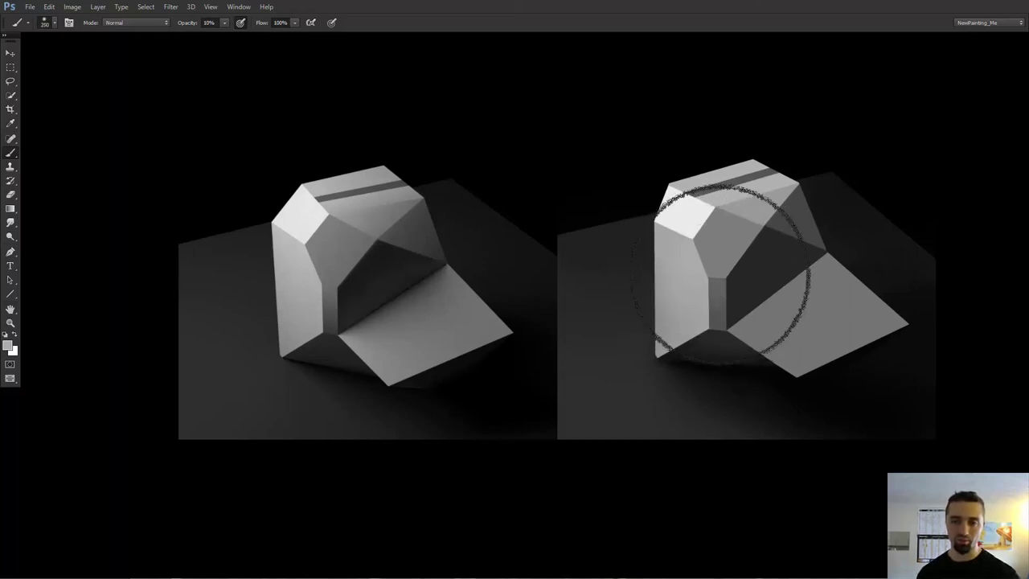
alt+click(702, 368)
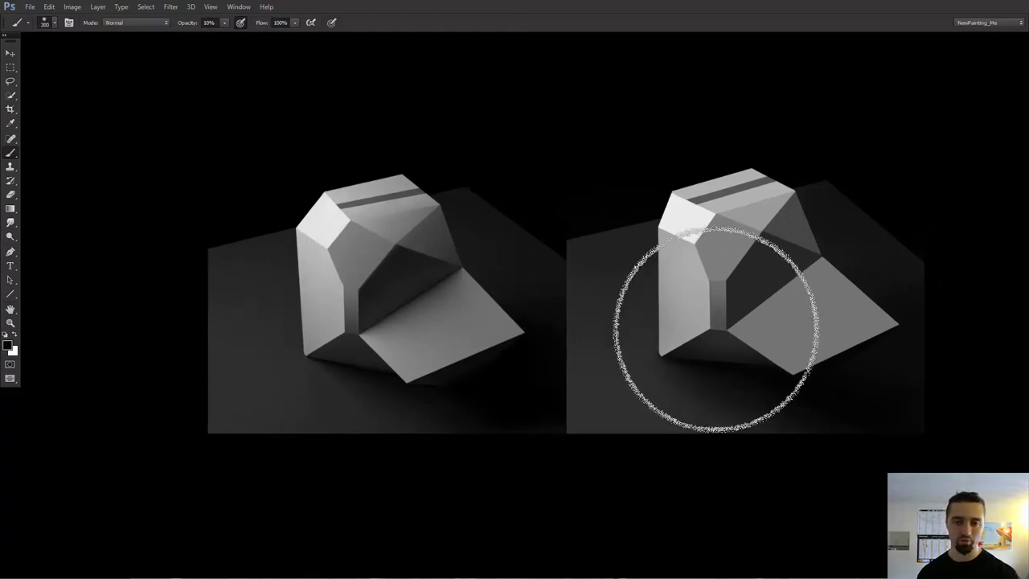
key(bracketleft)
key(bracketleft)
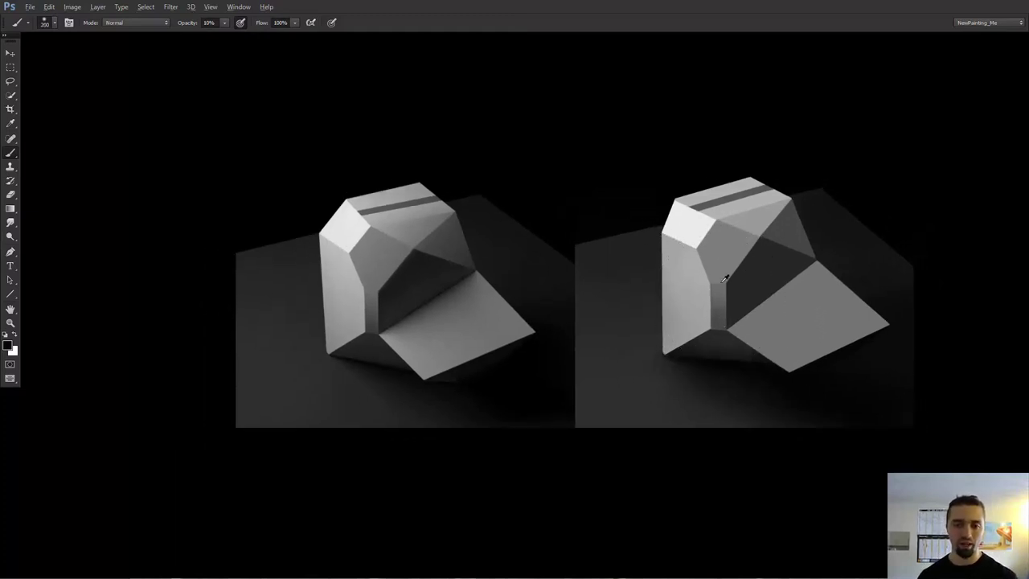
Step: Lighten the top of the narrow vertical facet with greys sampled from the side facet and touch up its upper edge
alt+click(723, 282)
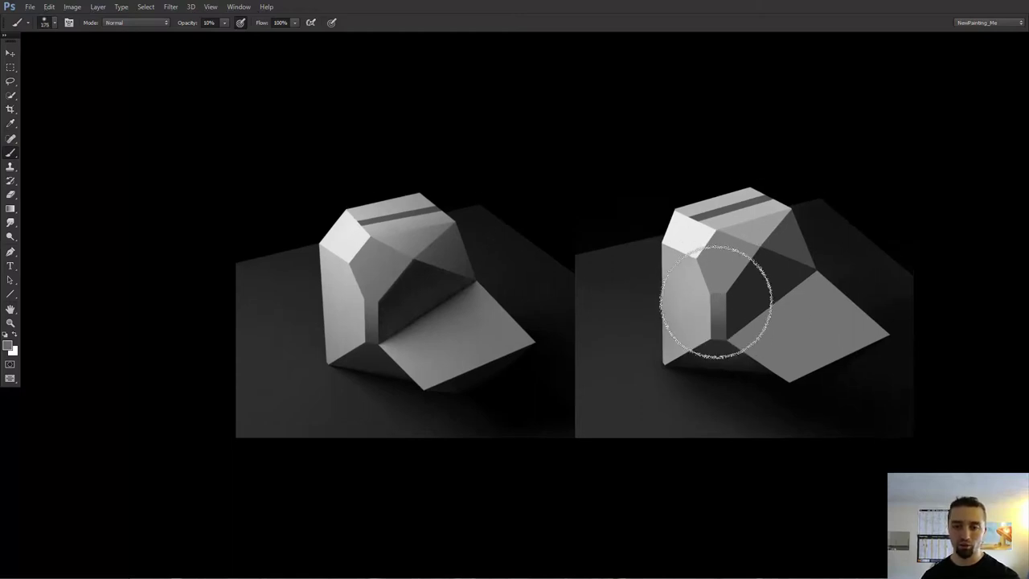
key(bracketleft)
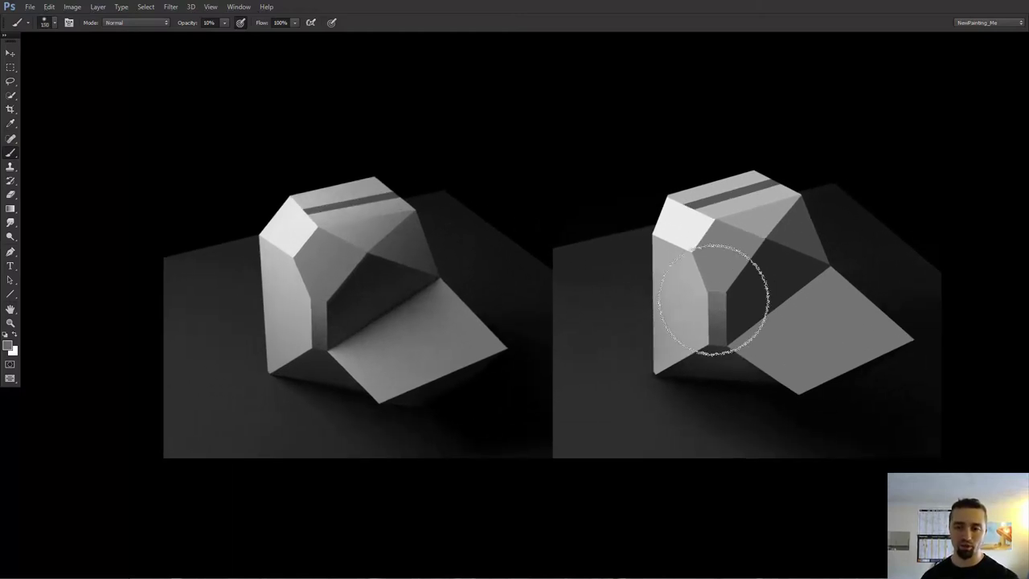
alt+click(709, 284)
key(bracketright)
key(bracketright)
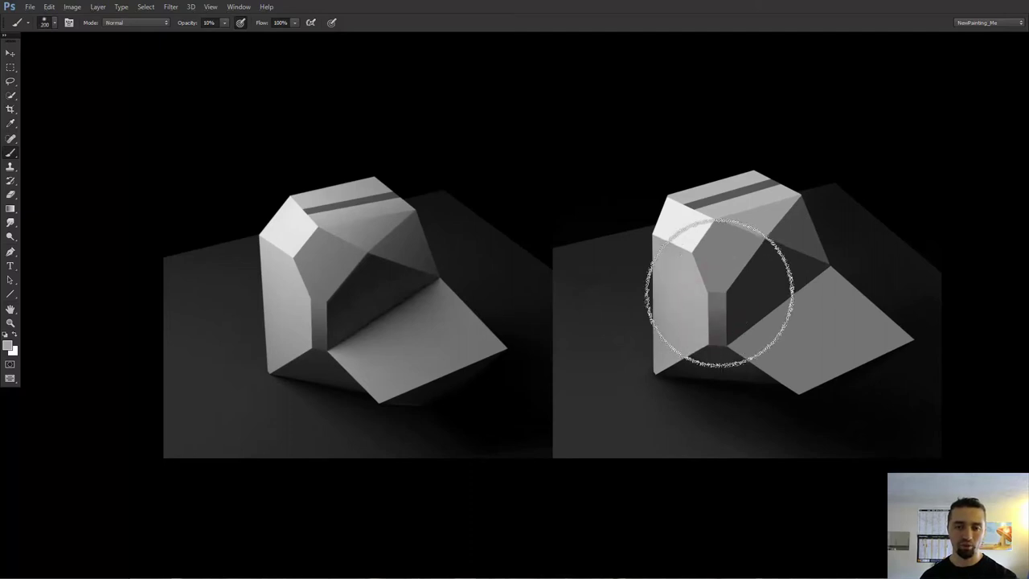
key(bracketleft)
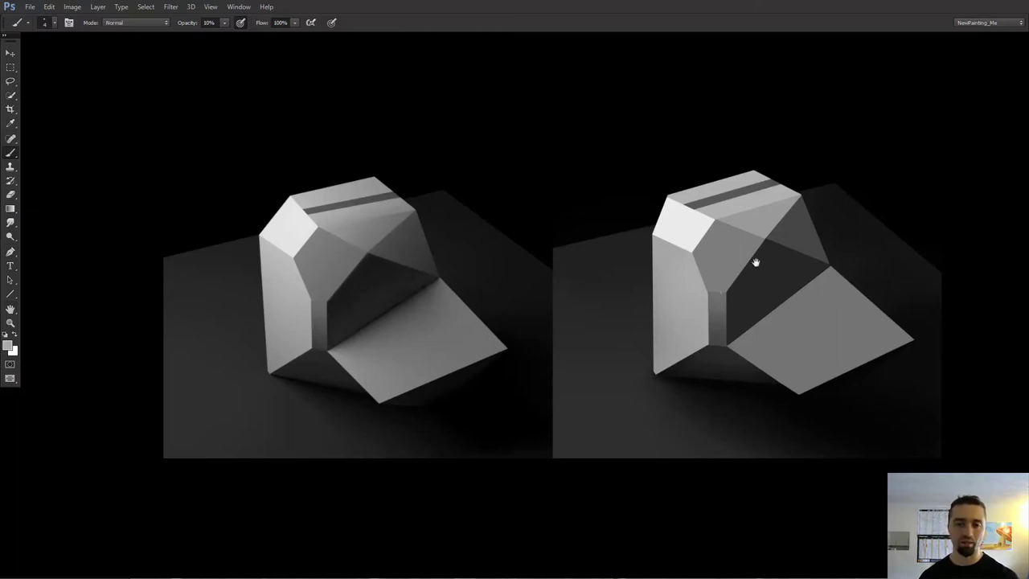
Step: Select the large side facet's layer and shade it with a large soft brush in a dark tone sampled from the ground
scroll(756, 265, up, 2)
key(v)
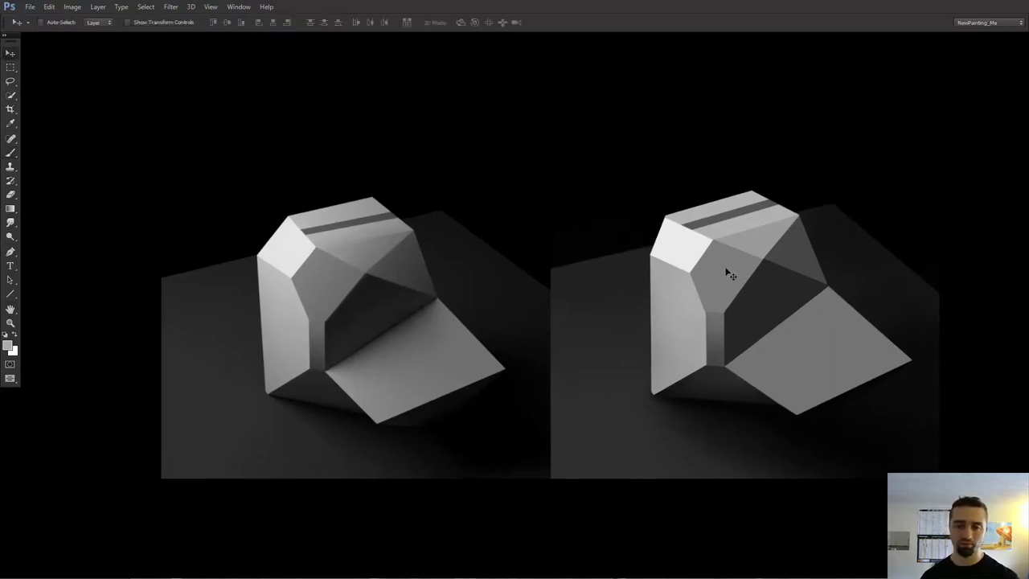
key(b)
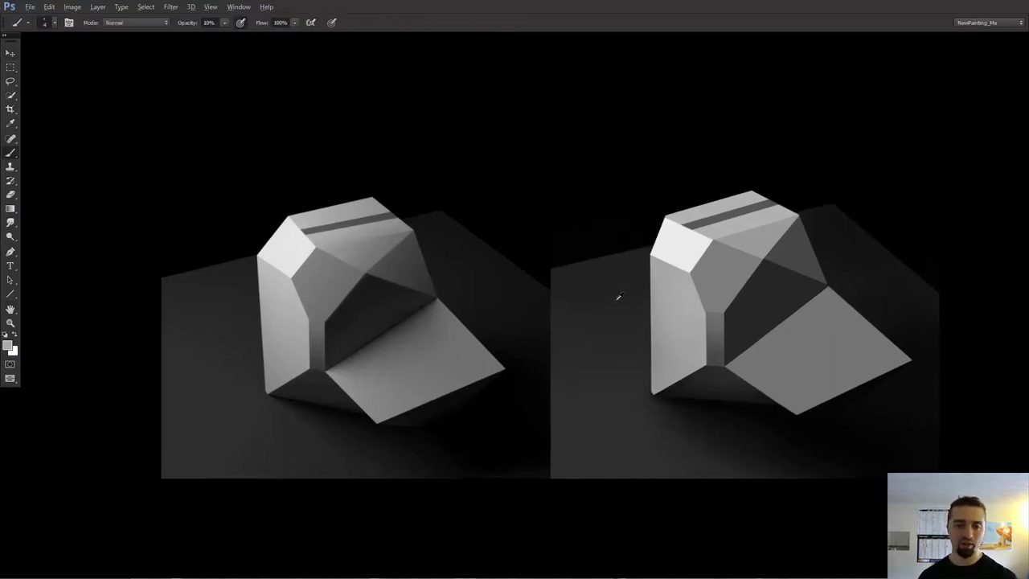
alt+click(617, 293)
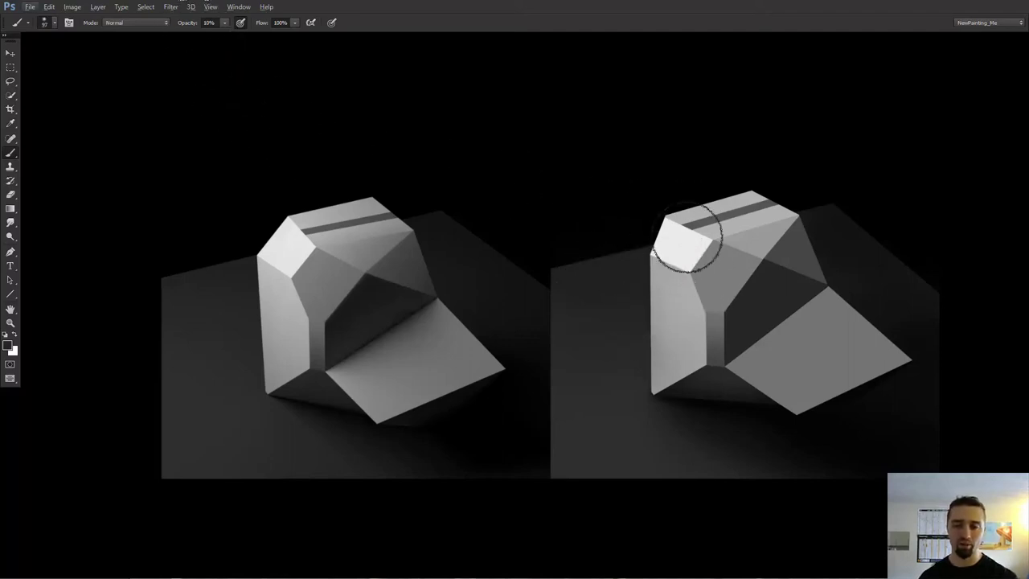
key(bracketright)
key(bracketright)
key(bracketright)
key(bracketright)
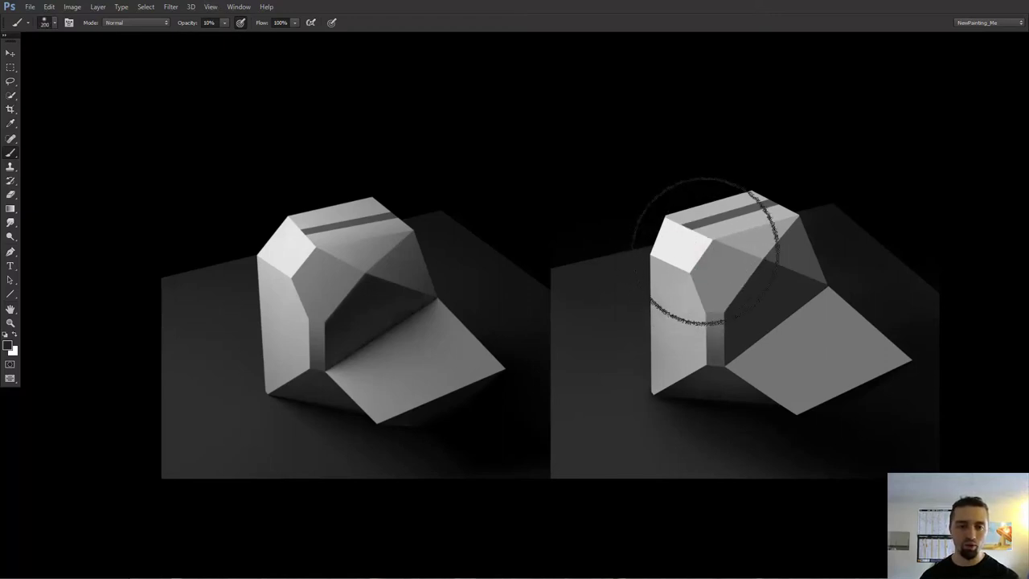
key(bracketright)
key(bracketright)
mouse_move(732, 301)
mouse_down()
mouse_move(732, 279)
mouse_move(747, 272)
mouse_move(718, 248)
mouse_up()
Step: Refine the large side facet's gradient with a grey sampled from it and progressively smaller brushes
key(bracketright)
alt+click(746, 273)
key(bracketleft)
key(bracketleft)
key(bracketleft)
key(bracketleft)
key(bracketleft)
Step: Select the light back facet's layer and darken its lower part using a 300-400 px brush and a sampled shadow tone
key(v)
scroll(717, 249, down, 1)
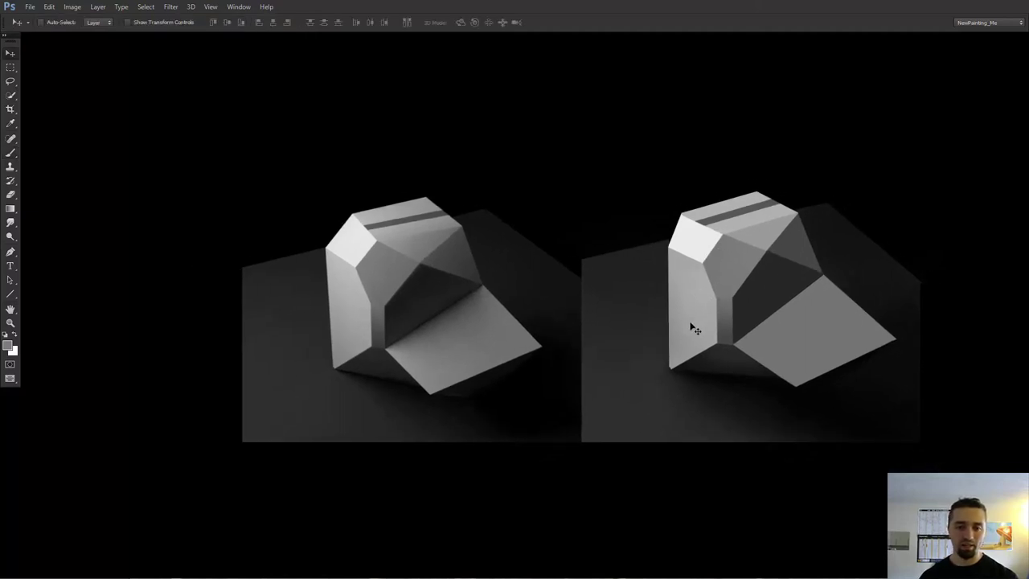
key(b)
alt+click(698, 379)
drag(684, 362, 722, 357)
key(])
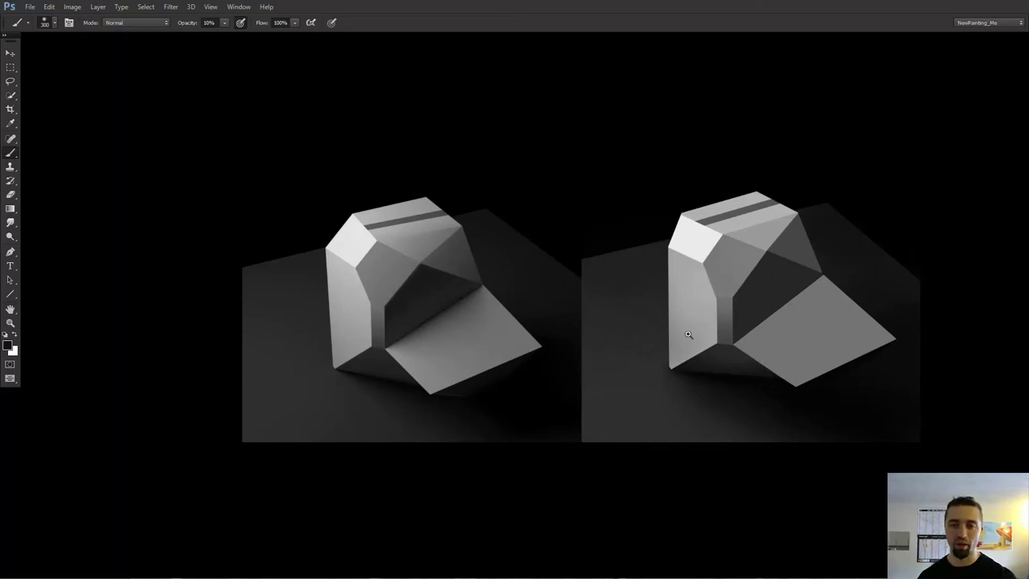
scroll(685, 342, down, 1)
key(])
scroll(680, 338, up, 1)
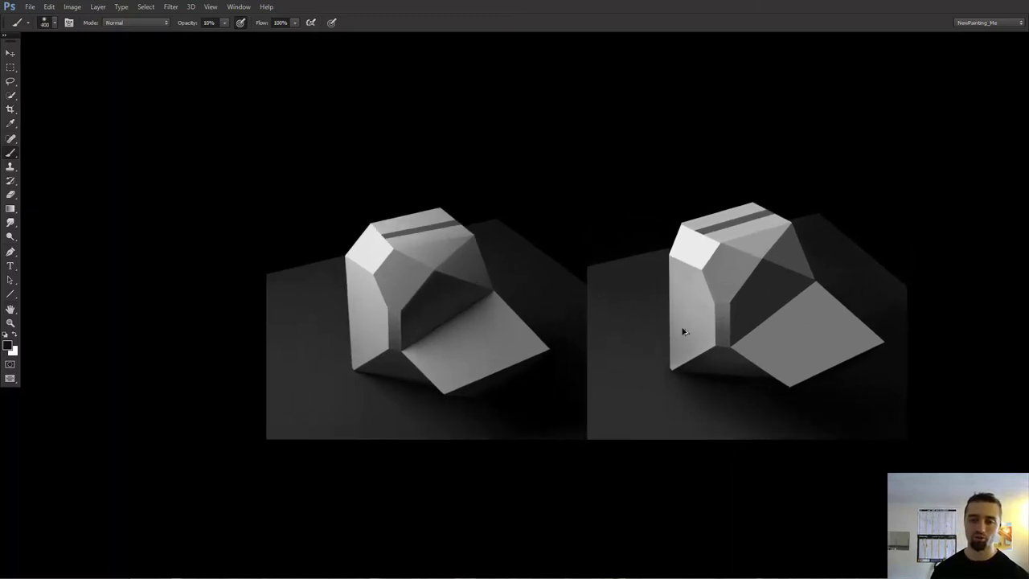
Step: Select the narrow vertical facet's layer and blend its upper edge into the side facet with a sampled grey
key(bracketright)
key(bracketleft)
key(bracketleft)
key(bracketleft)
key(bracketleft)
key(bracketleft)
key(bracketleft)
key(bracketleft)
key(bracketleft)
key(bracketleft)
key(bracketleft)
key(bracketleft)
key(bracketleft)
key(bracketleft)
key(bracketleft)
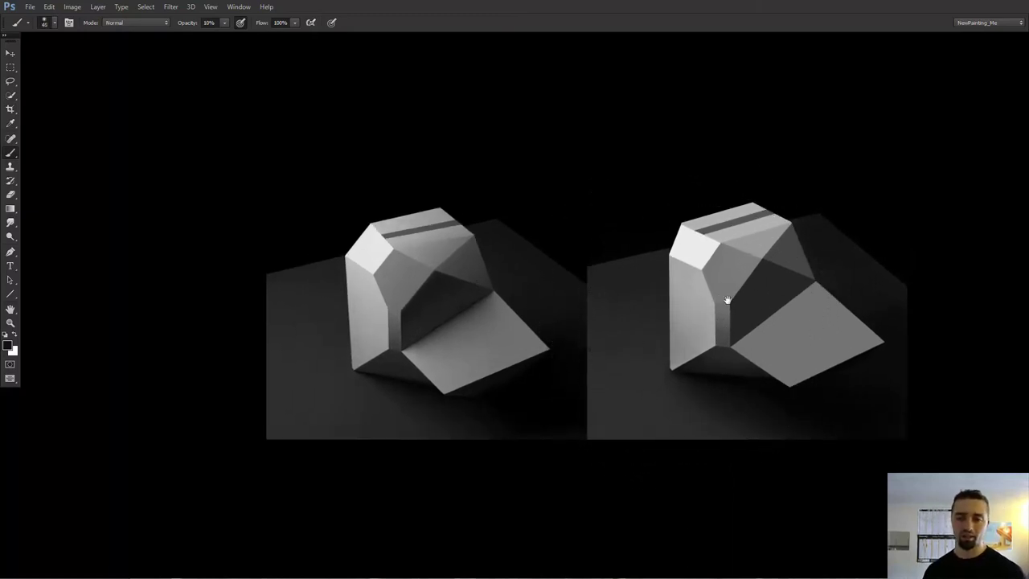
scroll(745, 289, up, 1)
scroll(746, 289, up, 1)
key(v)
alt+click(725, 314)
drag(721, 320, 728, 264)
drag(720, 303, 734, 310)
Step: Smooth the narrow vertical facet's gradient with soft strokes, enlarging the brush from 175 to 300 px
key(bracketright)
key(bracketright)
key(bracketright)
key(bracketright)
key(bracketright)
key(bracketright)
key(bracketright)
scroll(725, 311, down, 1)
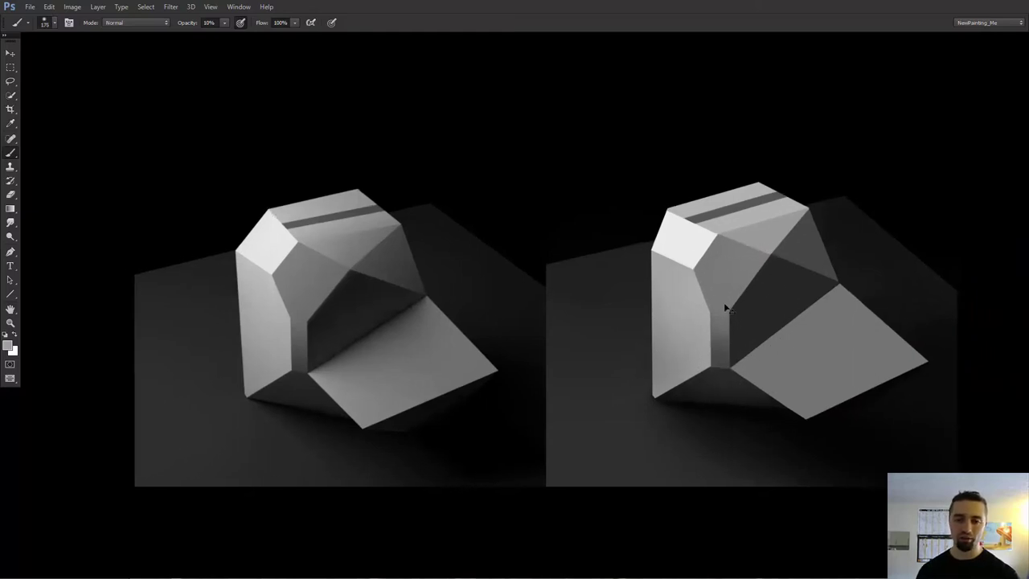
drag(721, 328, 735, 326)
key(bracketright)
key(bracketright)
key(bracketright)
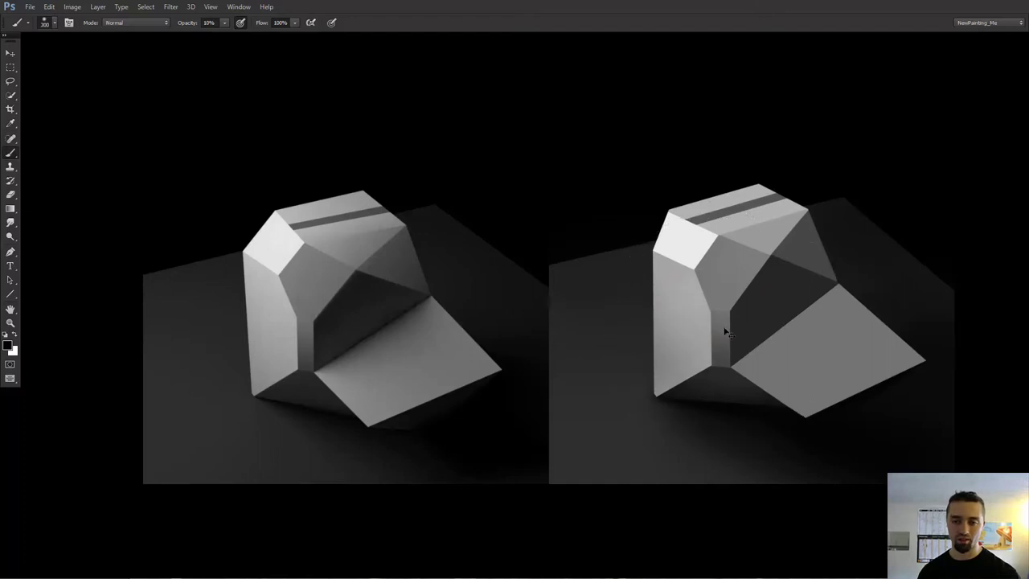
Step: Deepen the narrow vertical facet with a dark tone and a smaller soft brush, separating it from the facet above
key(v)
key(b)
key(bracketleft)
scroll(731, 326, down, 1)
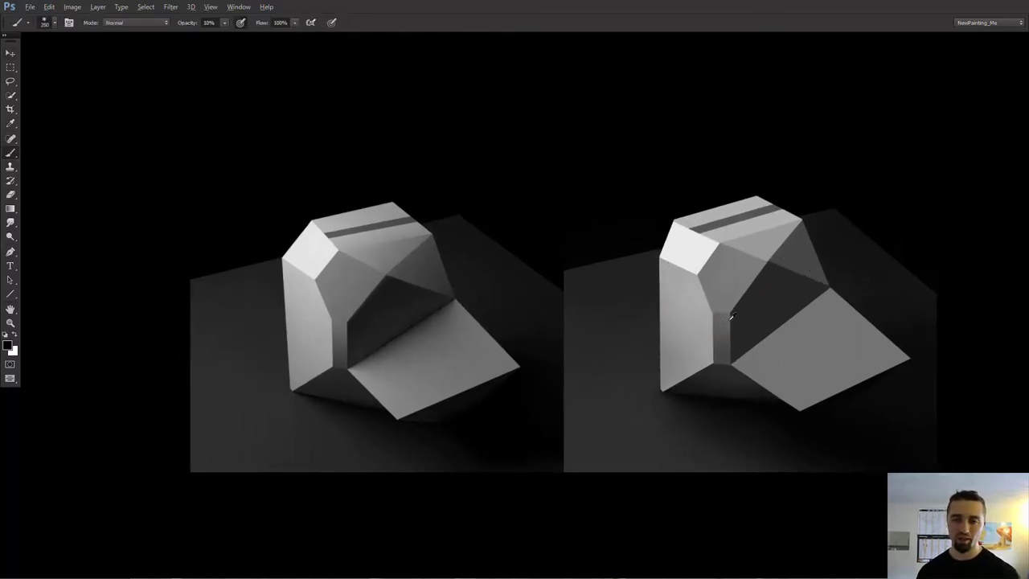
key(bracketleft)
scroll(715, 360, down, 1)
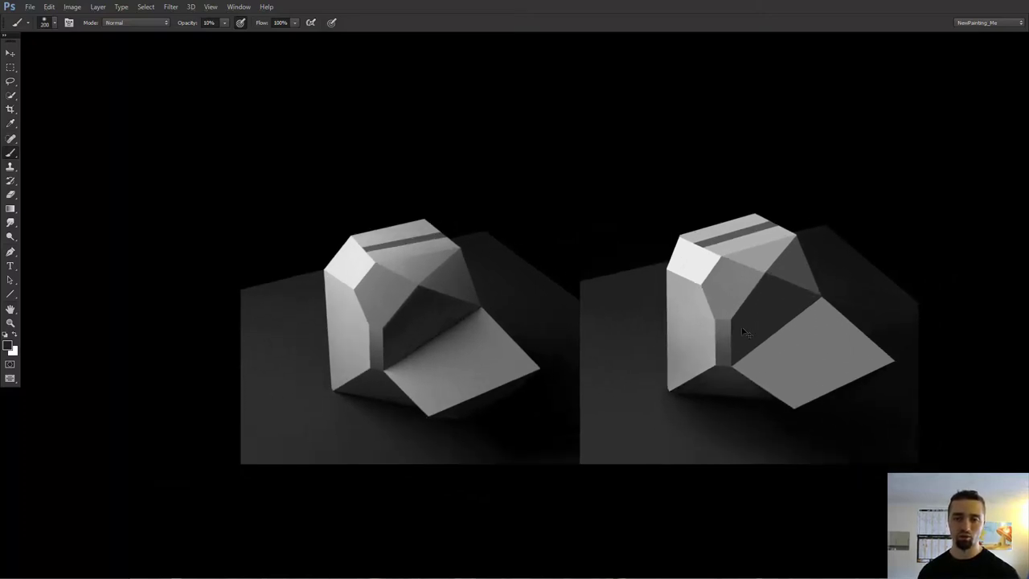
scroll(735, 330, down, 1)
key(bracketleft)
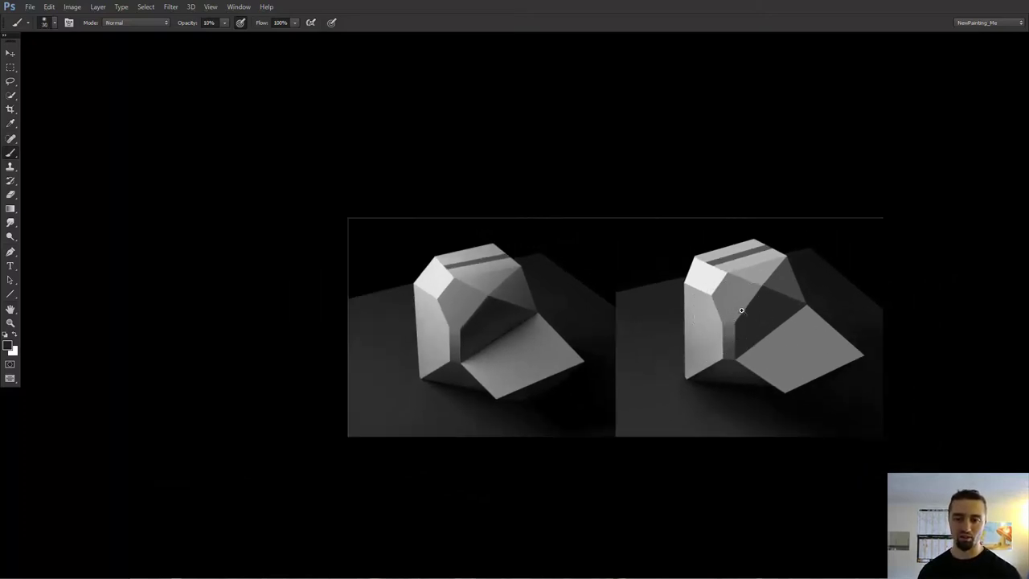
scroll(741, 297, up, 1)
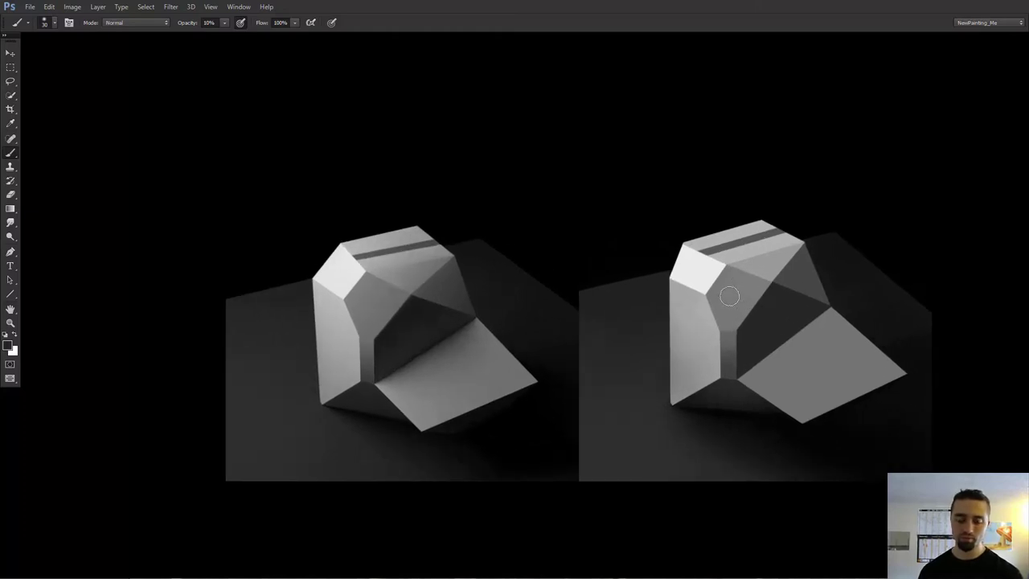
Step: Select the large side facet's layer and glaze it with a dark tone sampled from the front facet, using a 150-200 px brush
key(v)
key(b)
alt+click(758, 323)
key(bracketright)
key(bracketright)
key(bracketright)
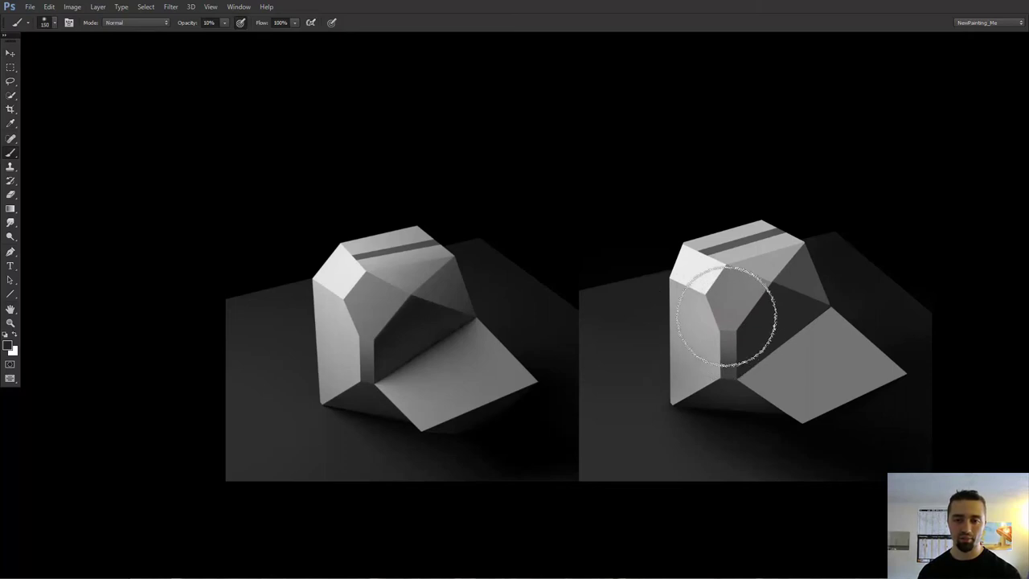
key(bracketright)
key(bracketright)
scroll(745, 305, up, 1)
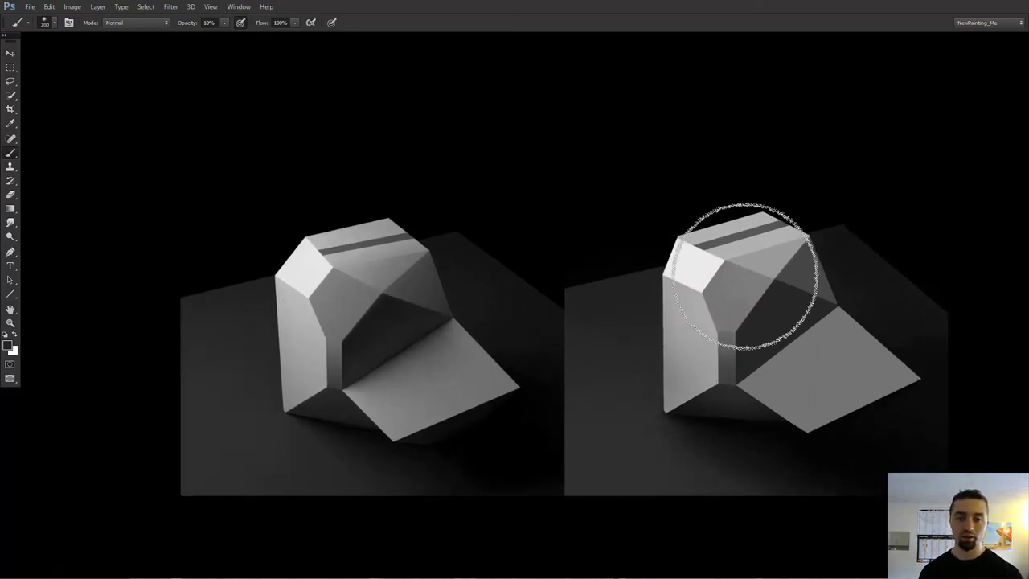
Step: Select the dark front facet's layer and deepen it with near-black soft strokes at 10-20% opacity
key(v)
drag(775, 287, 780, 269)
drag(785, 331, 790, 315)
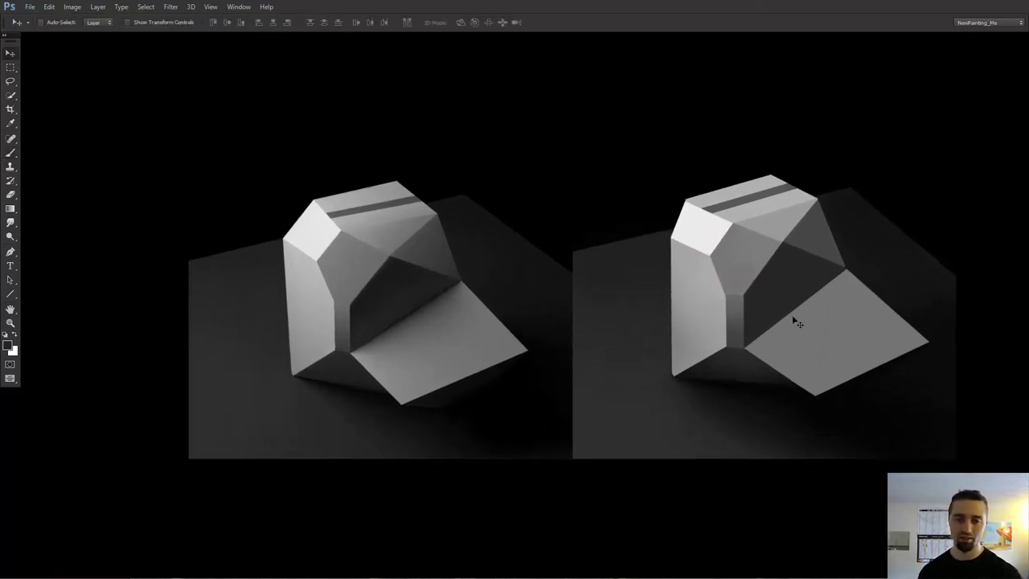
key(b)
key(2)
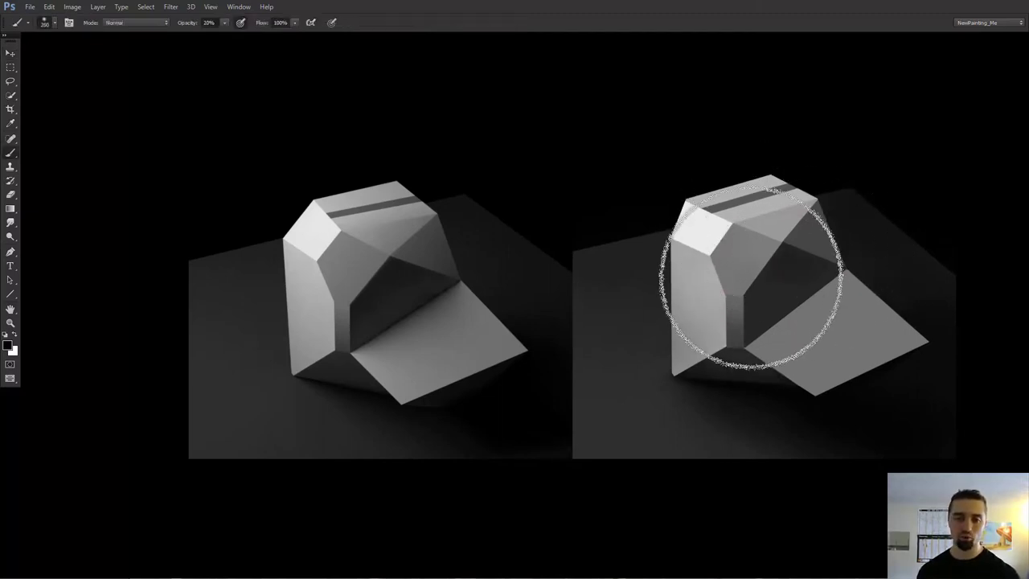
drag(806, 277, 804, 269)
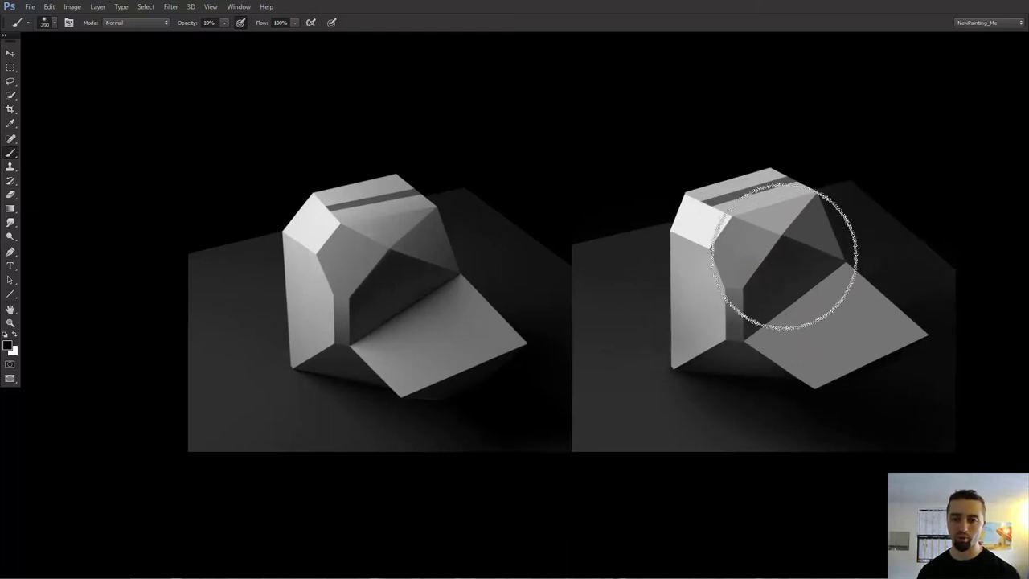
key([)
key([)
drag(819, 257, 827, 255)
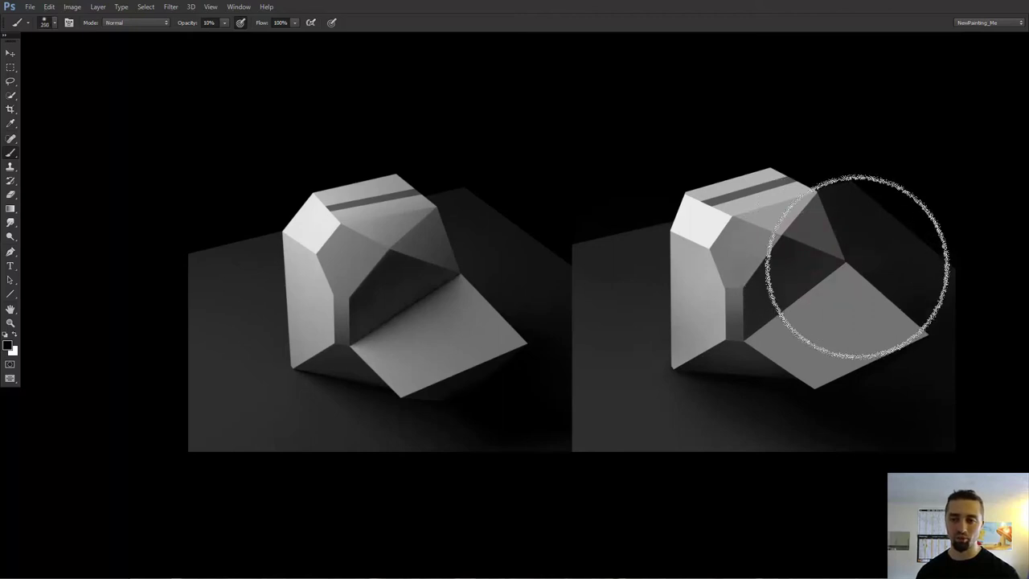
Step: Darken the upper corner of the front facet with a smaller 90-130 px soft brush, switching between 30% and 10% opacity
key(bracketleft)
key(bracketleft)
key(bracketleft)
key(bracketleft)
key(bracketleft)
key(bracketleft)
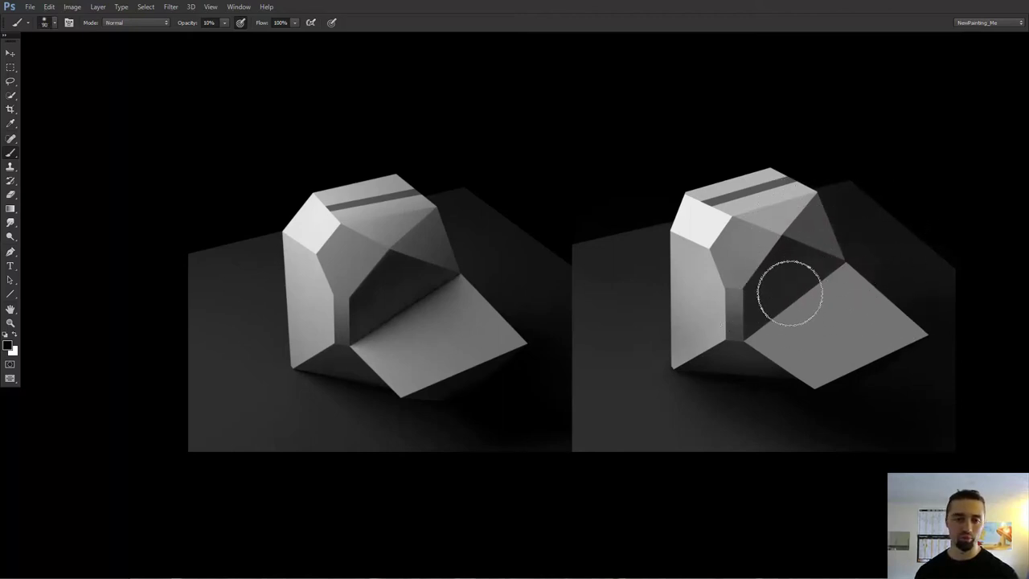
key(3)
key(bracketright)
key(bracketright)
key(1)
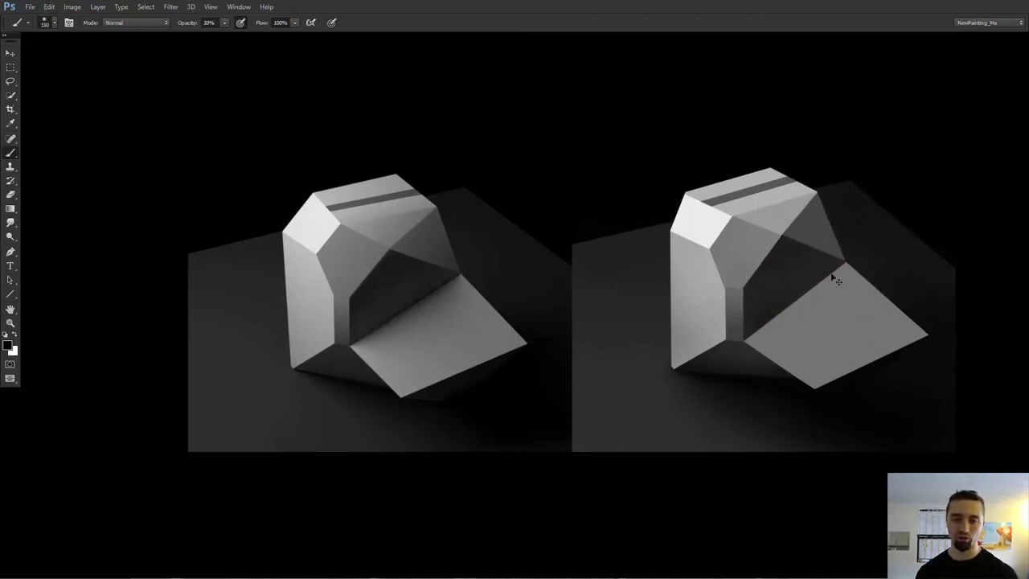
Step: Sample the visor's grey and glaze reflected light onto the front facet with a 150 px soft brush
key(bracketright)
key(bracketright)
key(bracketright)
alt+click(839, 313)
key(bracketleft)
key(bracketleft)
drag(806, 295, 813, 294)
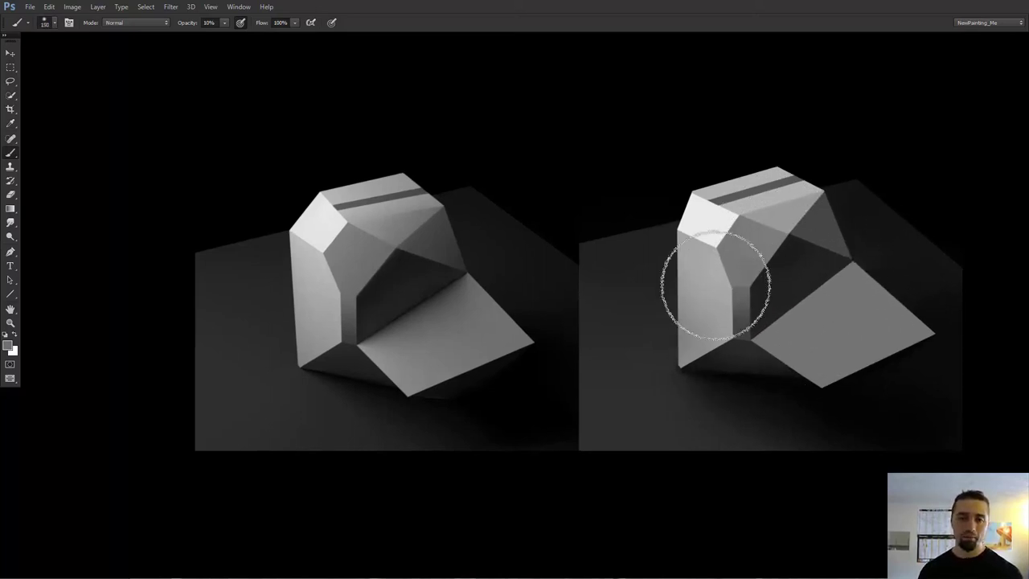
Step: Reselect the front facet's layer and soften its reflected-light gradient with a 150-175 px brush at 10% opacity
key(v)
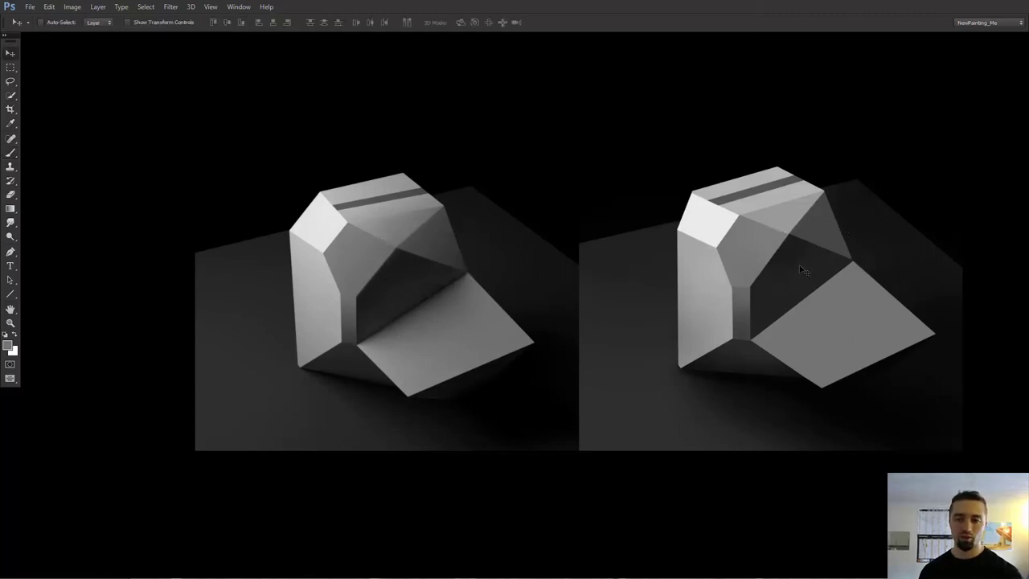
drag(791, 281, 799, 273)
scroll(796, 267, up, 1)
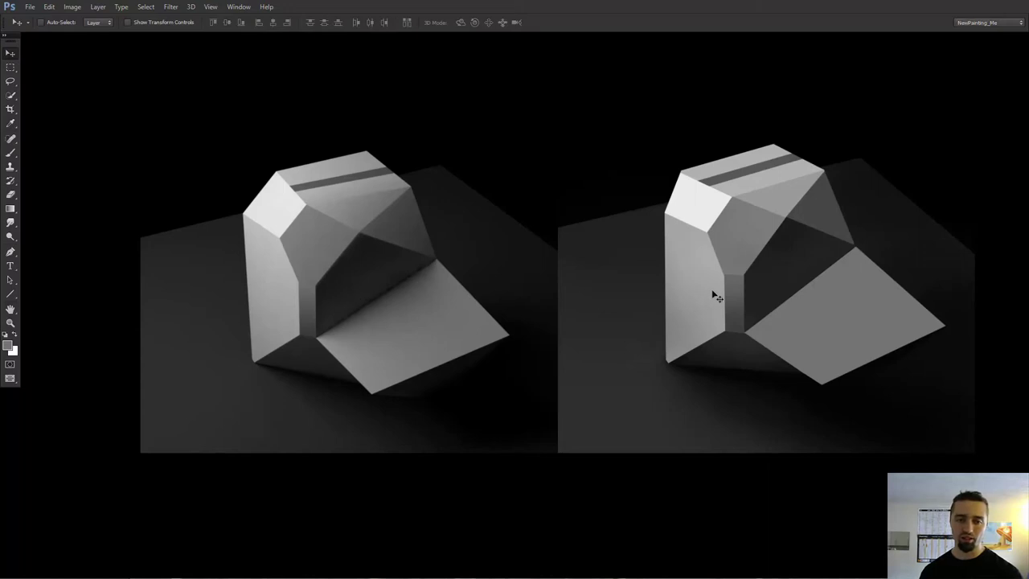
key(b)
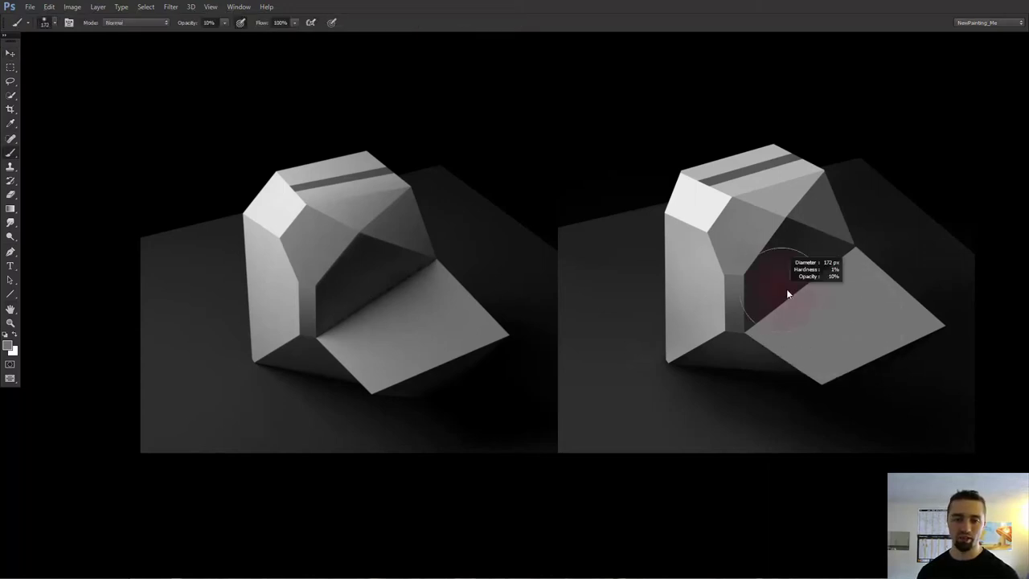
key(bracketleft)
key(bracketleft)
scroll(805, 292, down, 1)
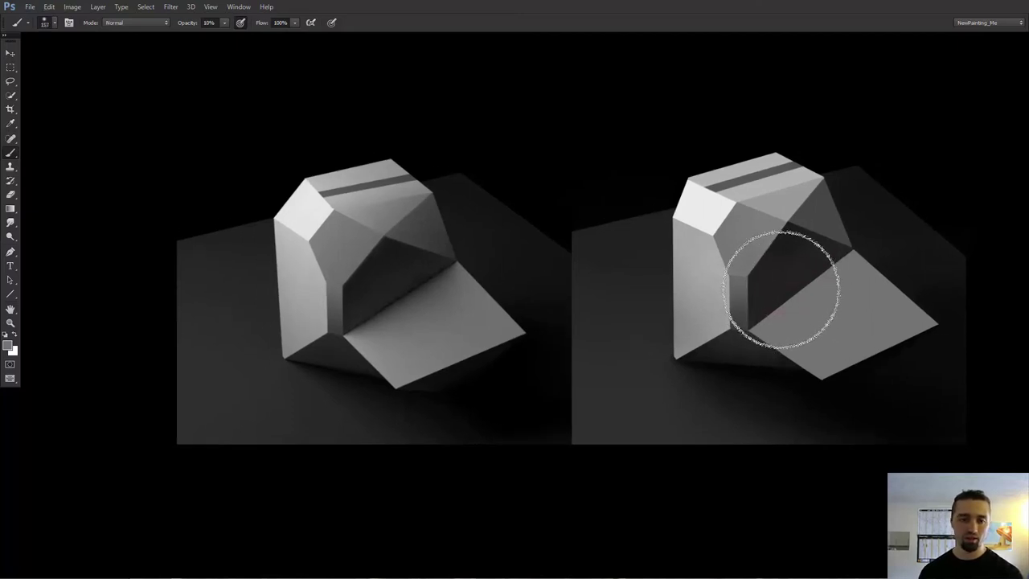
key(bracketright)
key(bracketleft)
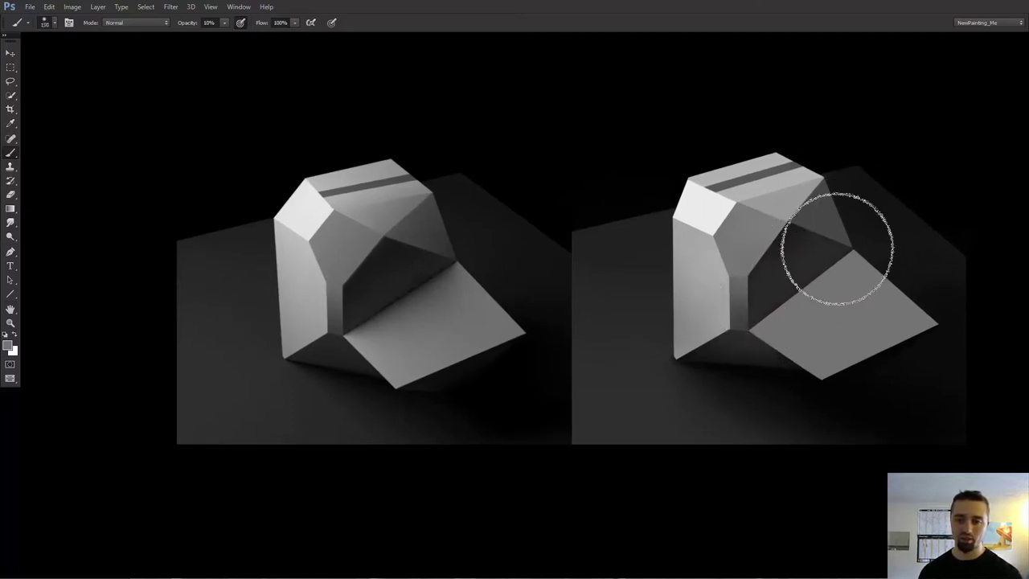
key(bracketright)
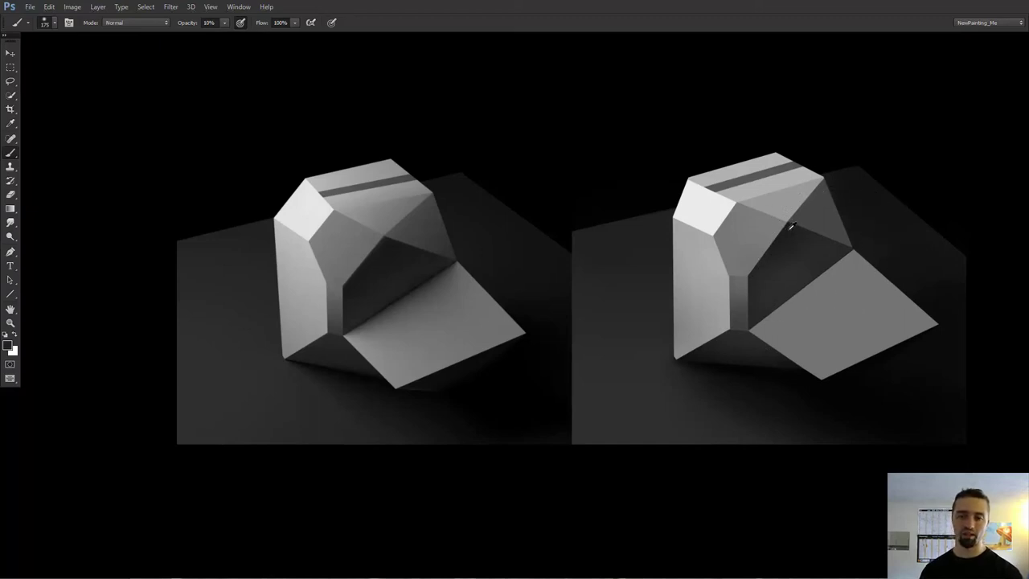
Step: Refine the front facet's dark upper corner with a sampled dark tone and a 40 px soft brush, following the reference
drag(409, 280, 438, 281)
key(bracketleft)
key(bracketleft)
key(bracketleft)
key(bracketleft)
key(bracketleft)
key(bracketleft)
key(bracketleft)
key(bracketleft)
key(bracketleft)
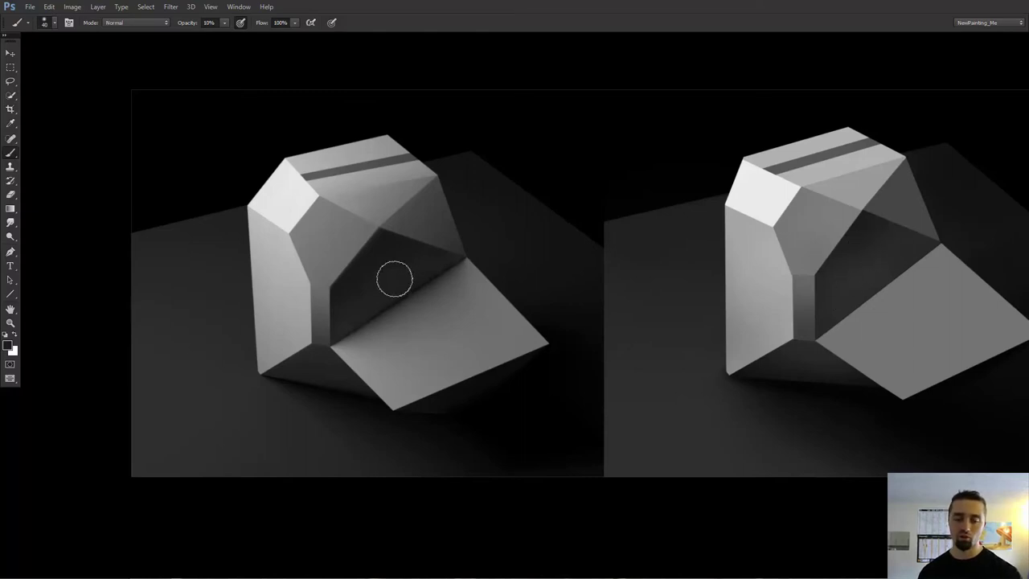
drag(426, 283, 421, 276)
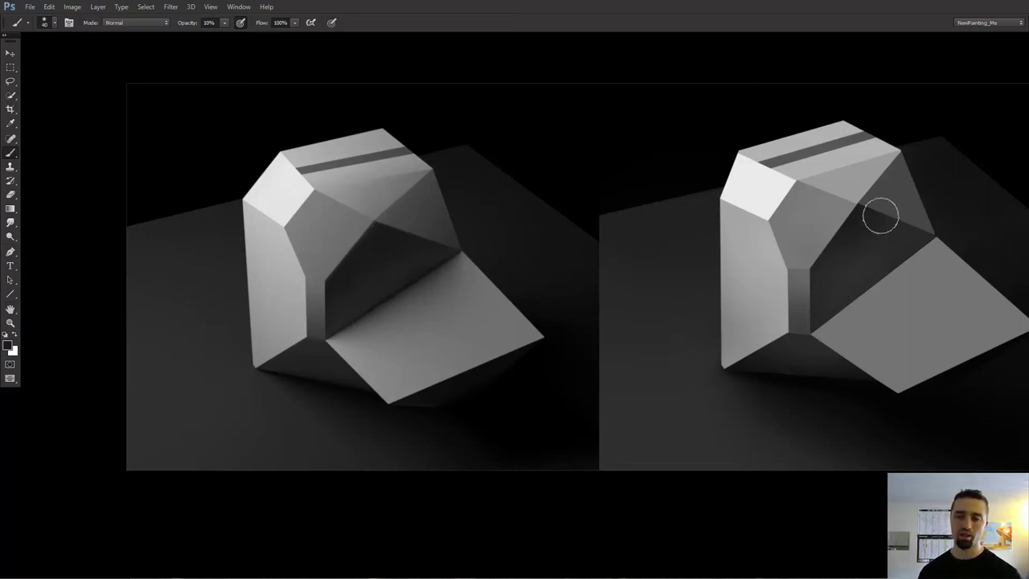
Step: Even out the front facet's shadow gradient with low-opacity dark strokes, using soft brushes from 73 to 150 px
drag(857, 220, 888, 221)
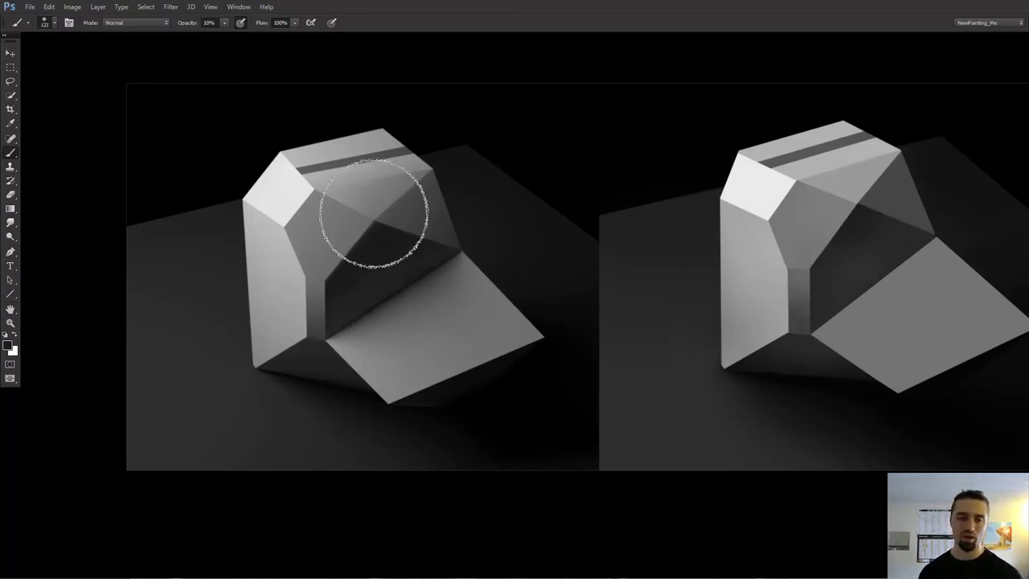
key(bracketleft)
key(bracketleft)
key(bracketleft)
key(bracketleft)
key(bracketleft)
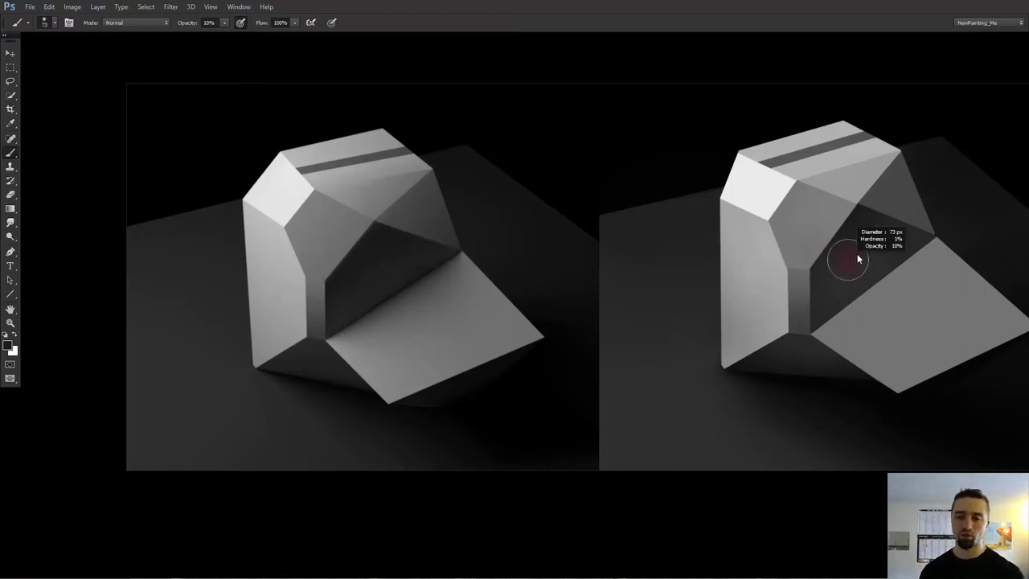
drag(856, 257, 844, 259)
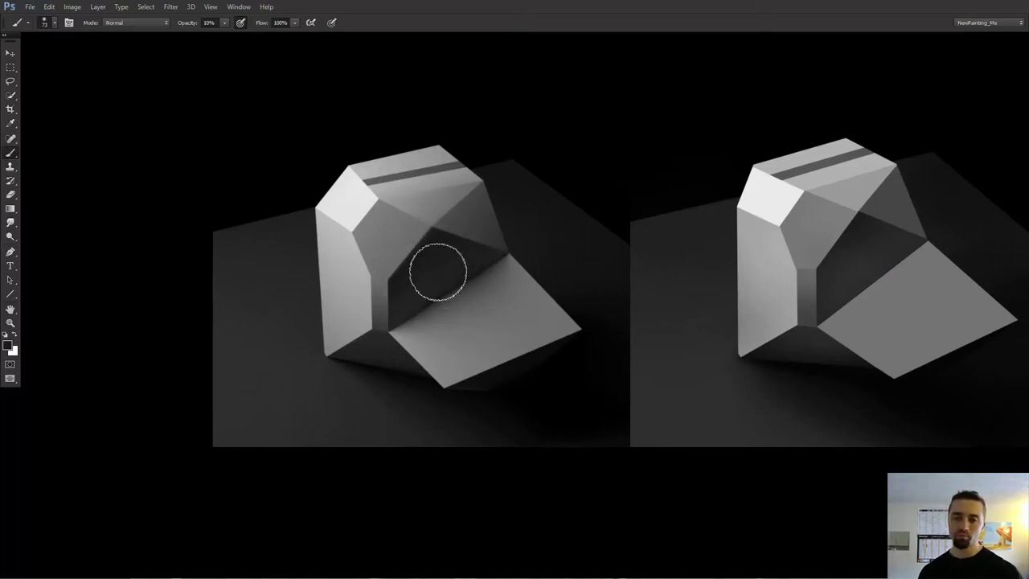
drag(856, 265, 848, 254)
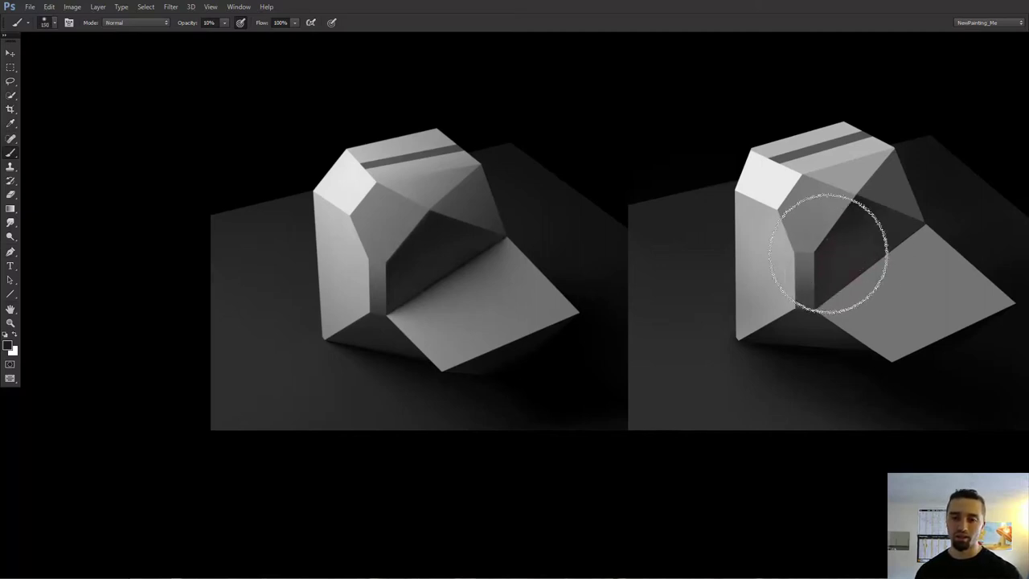
Step: Examine the thin contact shadow where the reference cap's front facet meets the visor, with the brush reduced to 6 px
key(bracketleft)
key(bracketleft)
key(bracketleft)
key(bracketleft)
key(bracketleft)
key(bracketleft)
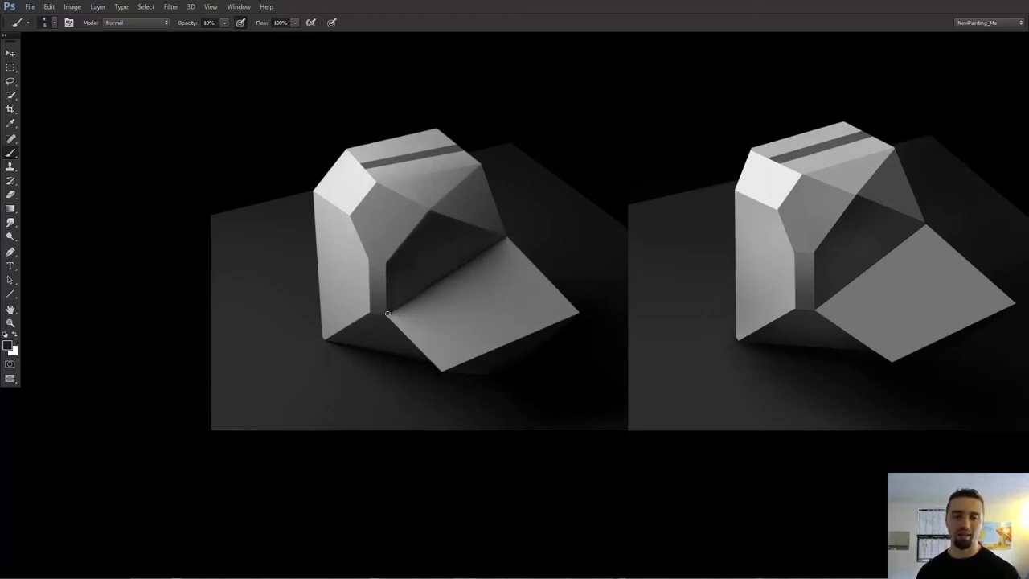
scroll(447, 277, up, 3)
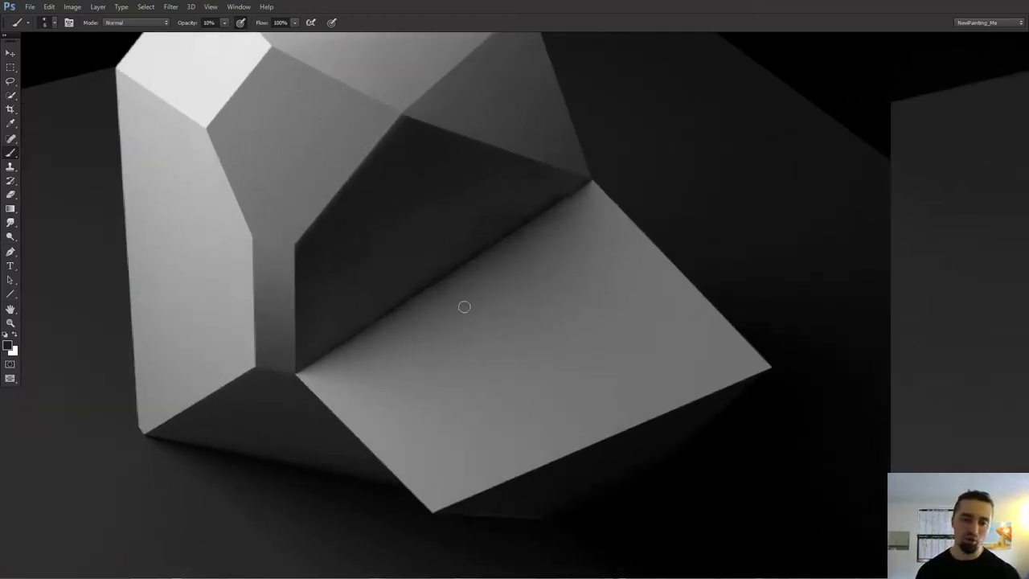
scroll(466, 315, down, 3)
scroll(523, 289, down, 3)
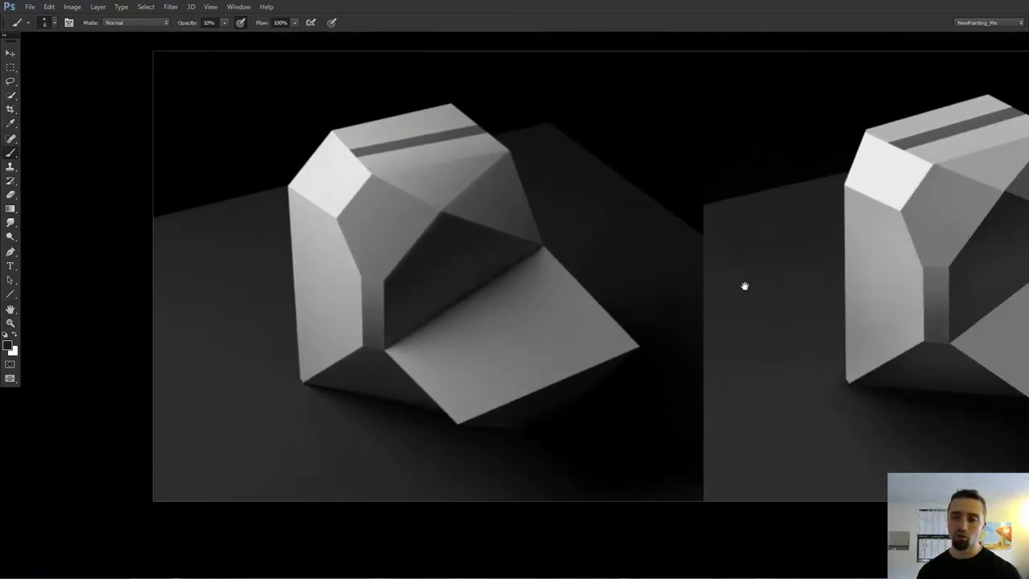
mouse_move(831, 291)
mouse_down()
mouse_move(675, 266)
mouse_move(722, 273)
mouse_up()
scroll(675, 266, down, 1)
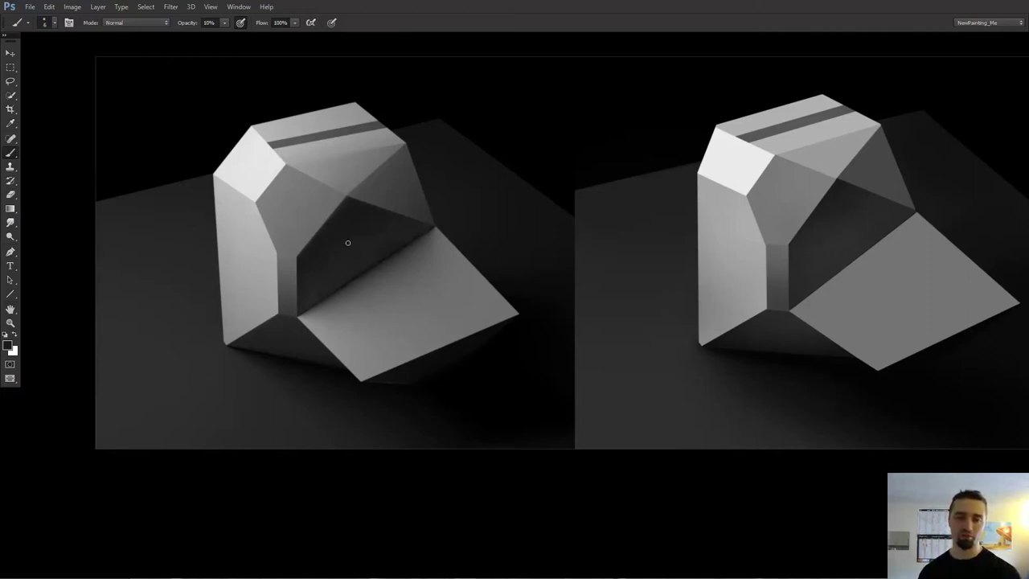
scroll(778, 250, down, 1)
drag(778, 250, 774, 257)
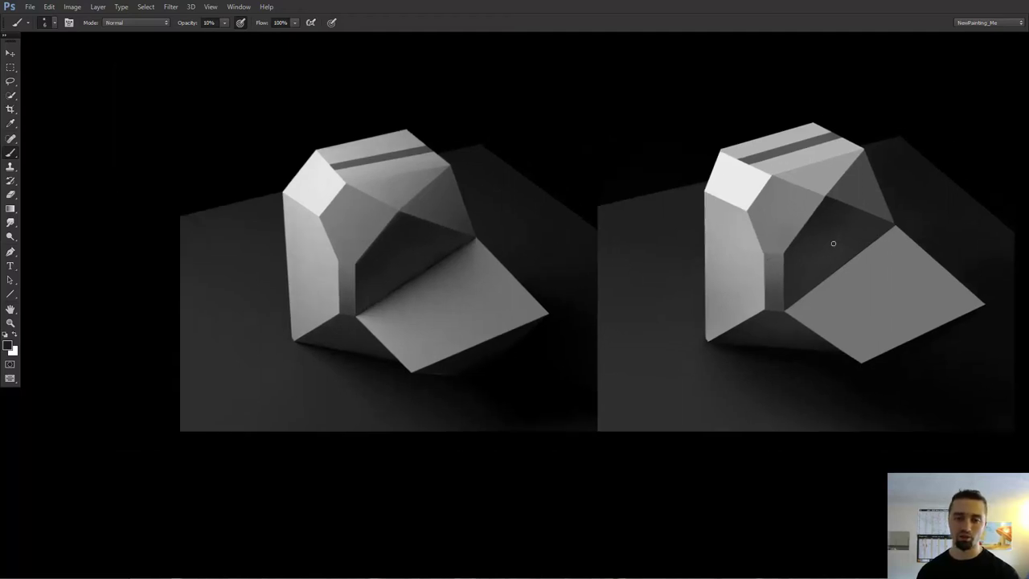
Step: Sample the front facet's dark tone and deepen its upper area with a 150-200 px soft brush, lowering opacity from 30% to 10%
alt+click(832, 249)
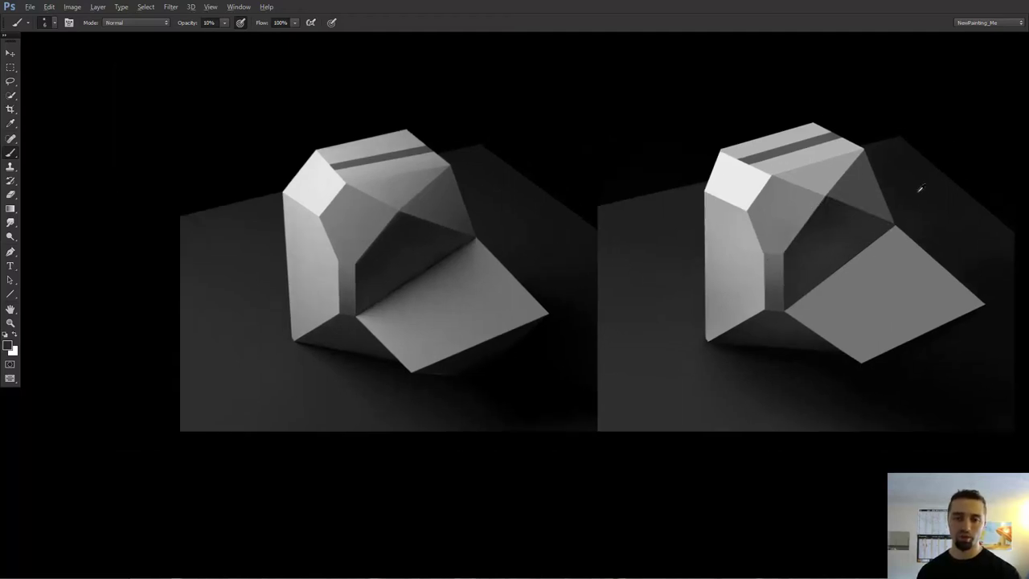
drag(833, 210, 823, 217)
key(3)
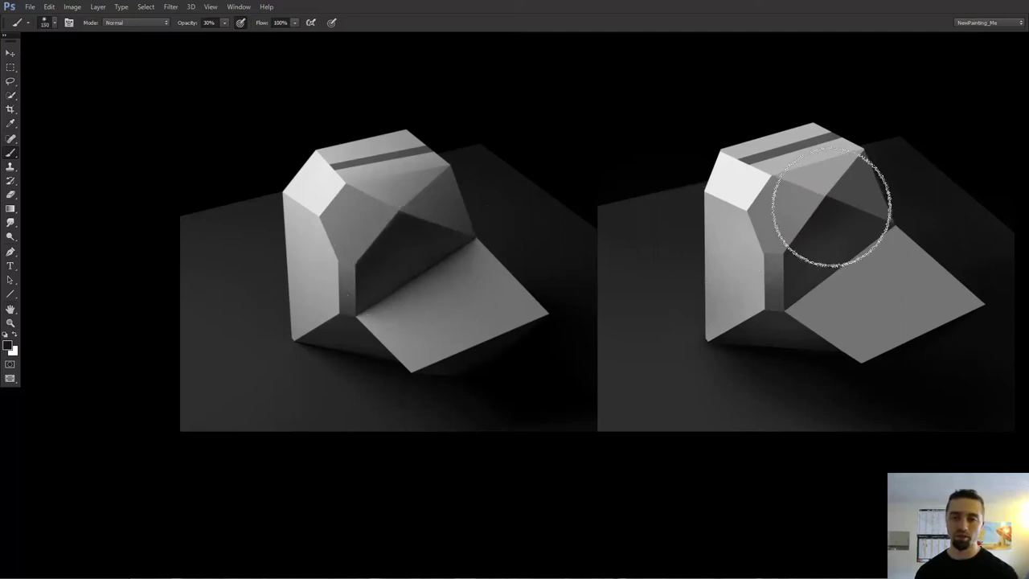
key(bracketright)
key(bracketright)
key(bracketright)
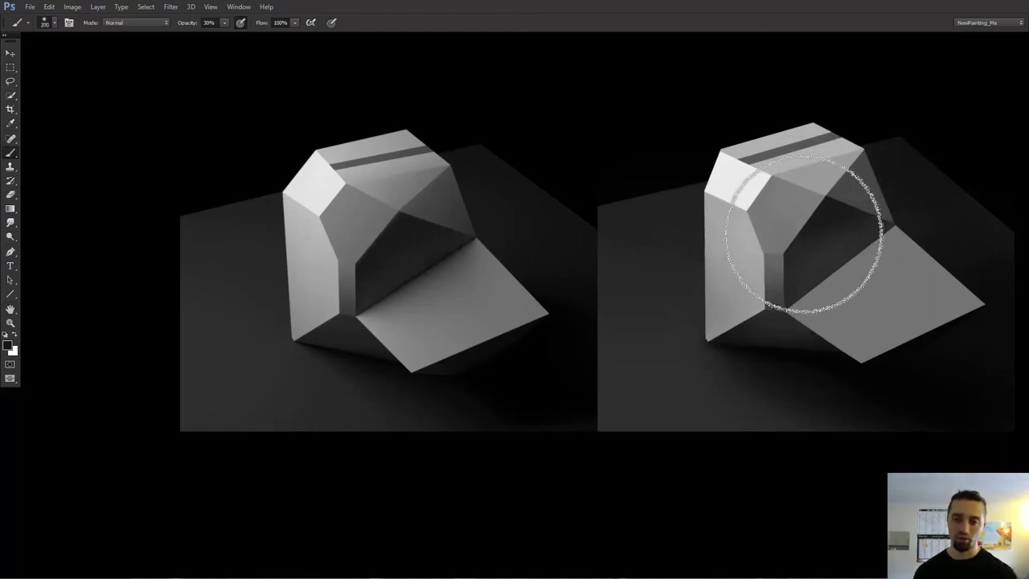
key(bracketleft)
key(1)
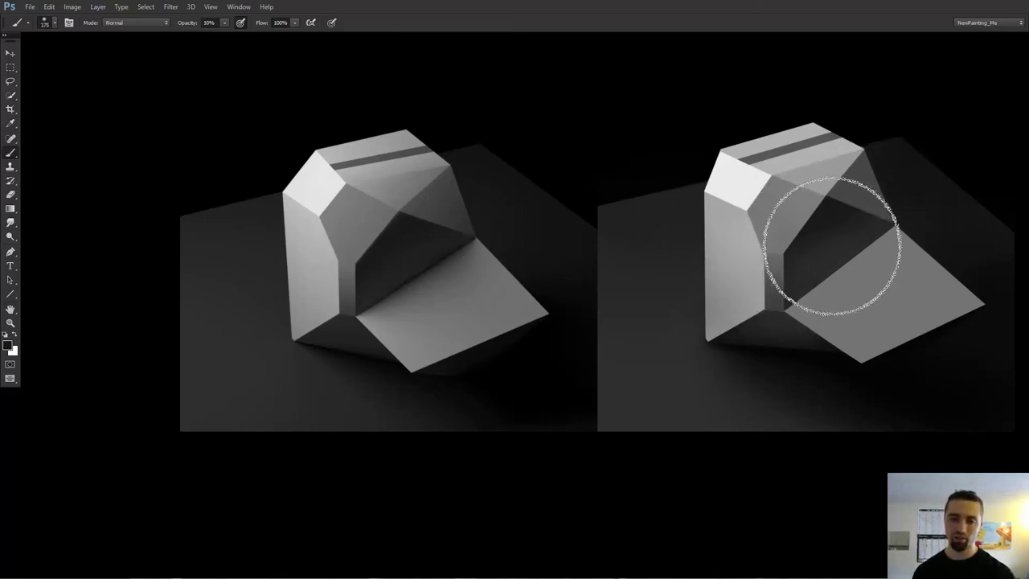
key(bracketright)
key(bracketleft)
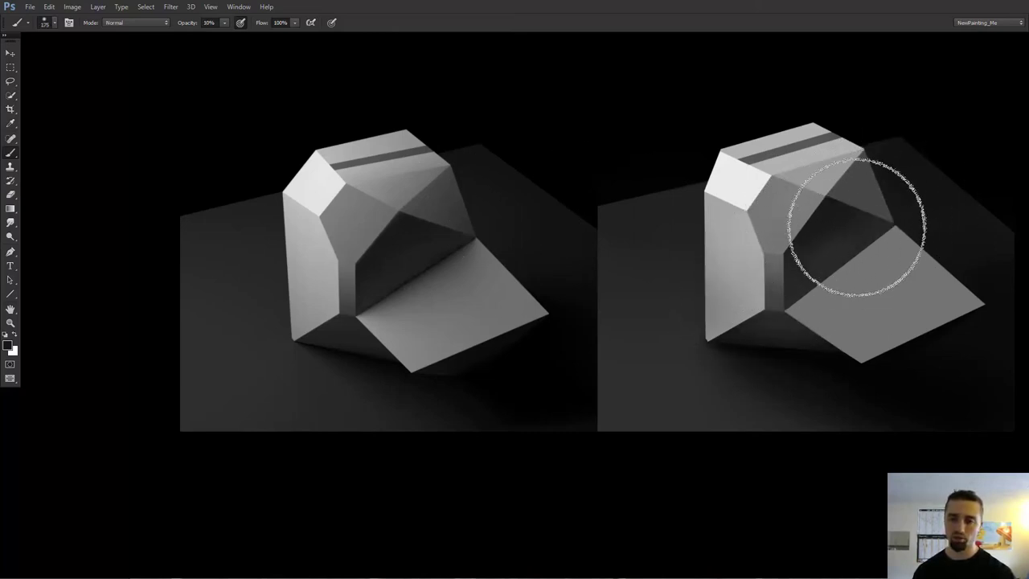
Step: Compare the front facet's lower edge on the reference and the painting, with the brush reduced to 9 px
key(bracketleft)
key(bracketleft)
key(bracketleft)
key(bracketleft)
key(bracketleft)
key(bracketleft)
scroll(836, 266, up, 1)
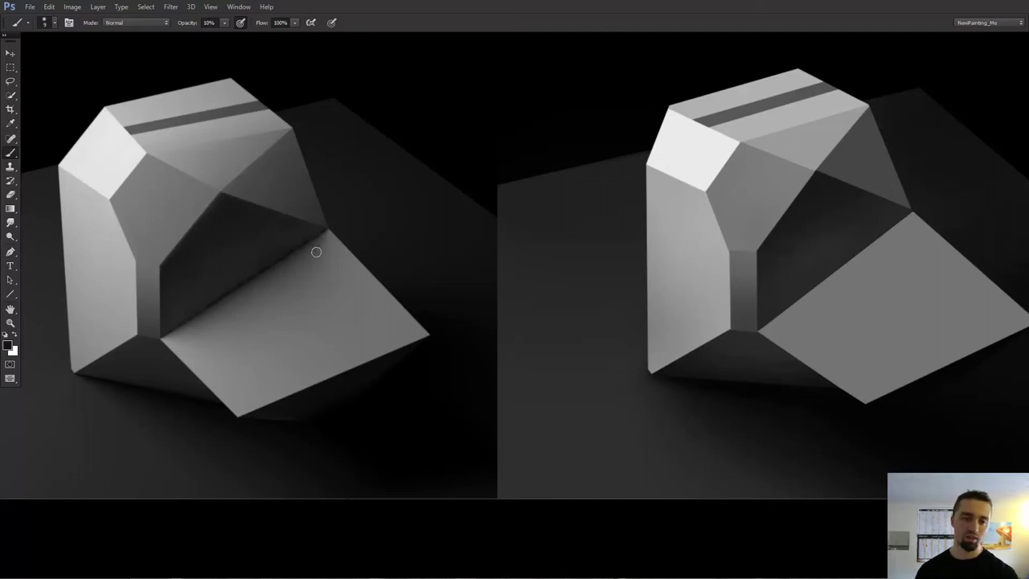
click(250, 287)
drag(295, 284, 343, 280)
drag(473, 238, 456, 238)
drag(613, 233, 426, 237)
drag(737, 243, 755, 258)
drag(755, 258, 741, 246)
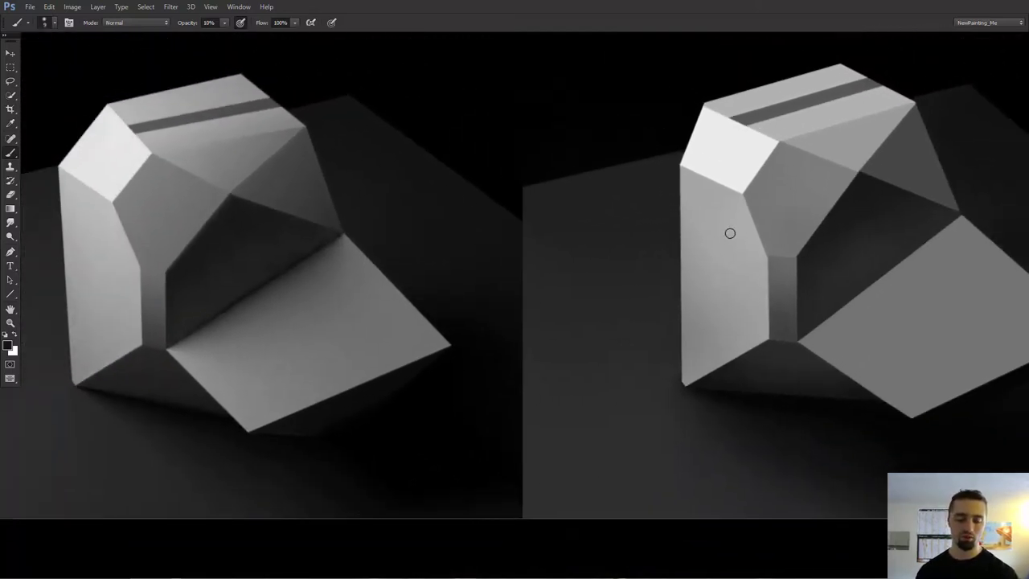
Step: Touch up the front facet's contact shadow along the visor with the Chalk - Angle Jitter brush at 30% opacity, using sampled dark tones
right_click(562, 217)
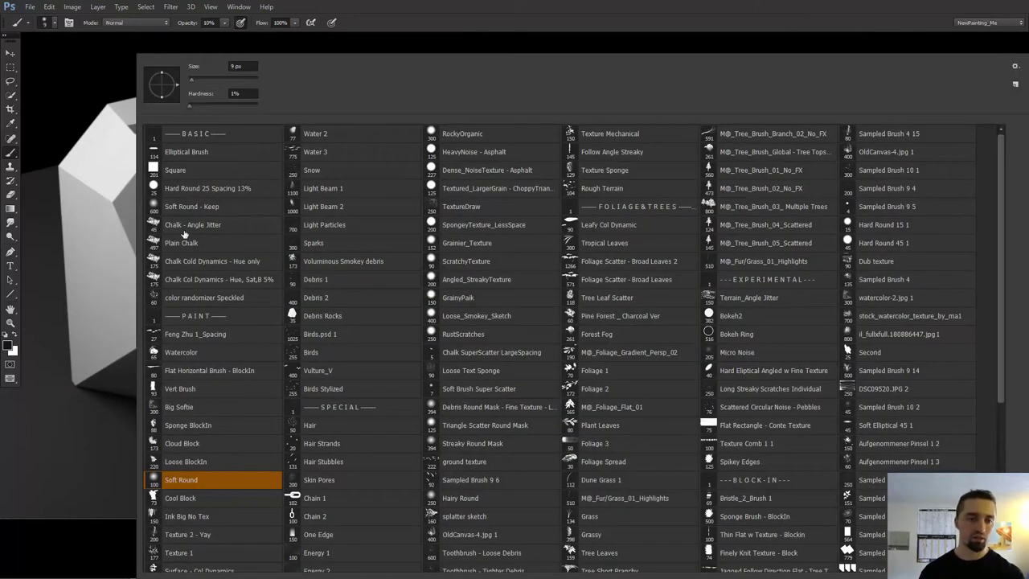
click(208, 225)
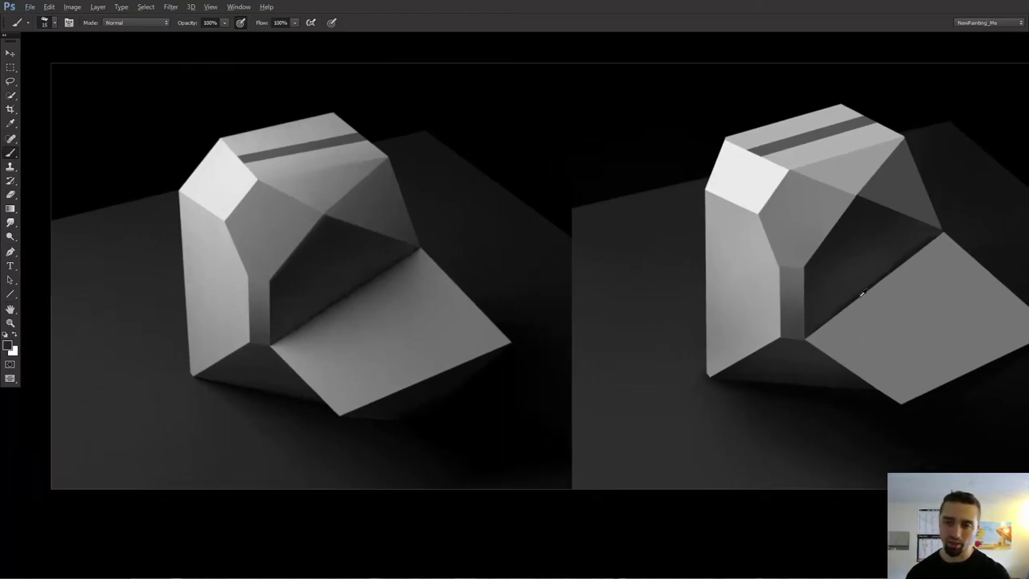
alt+click(861, 294)
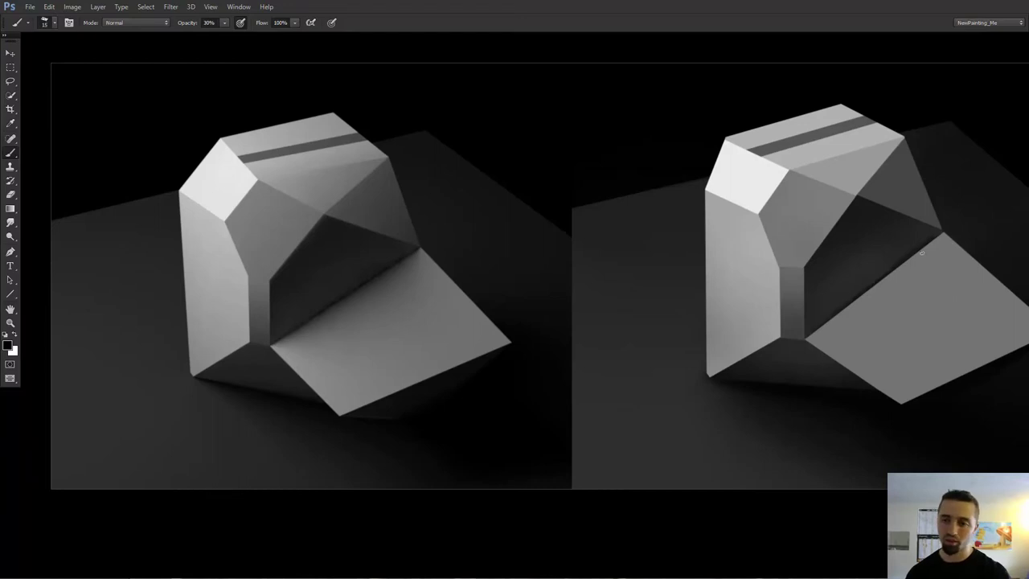
alt+click(911, 243)
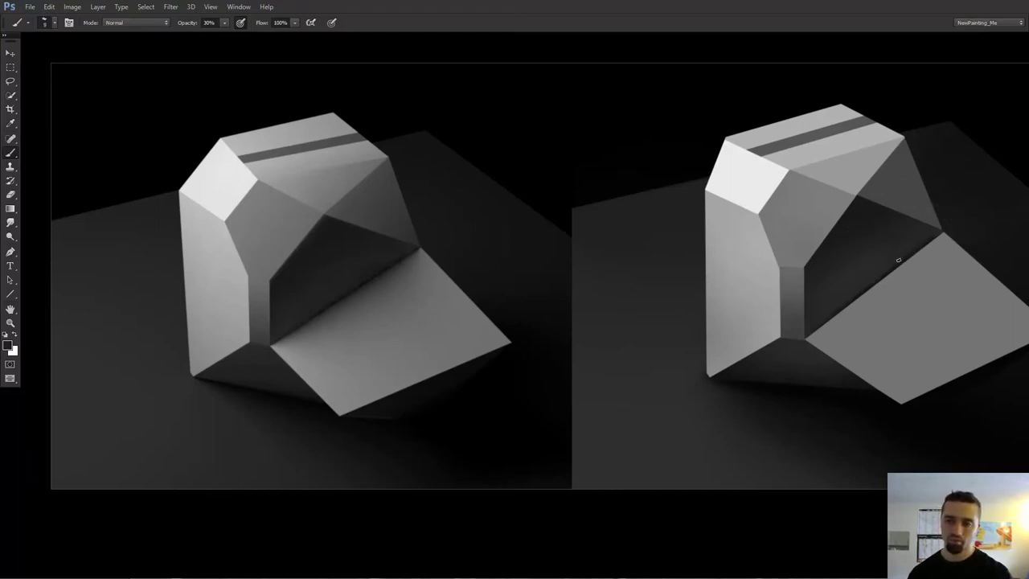
drag(863, 284, 888, 293)
scroll(882, 291, up, 1)
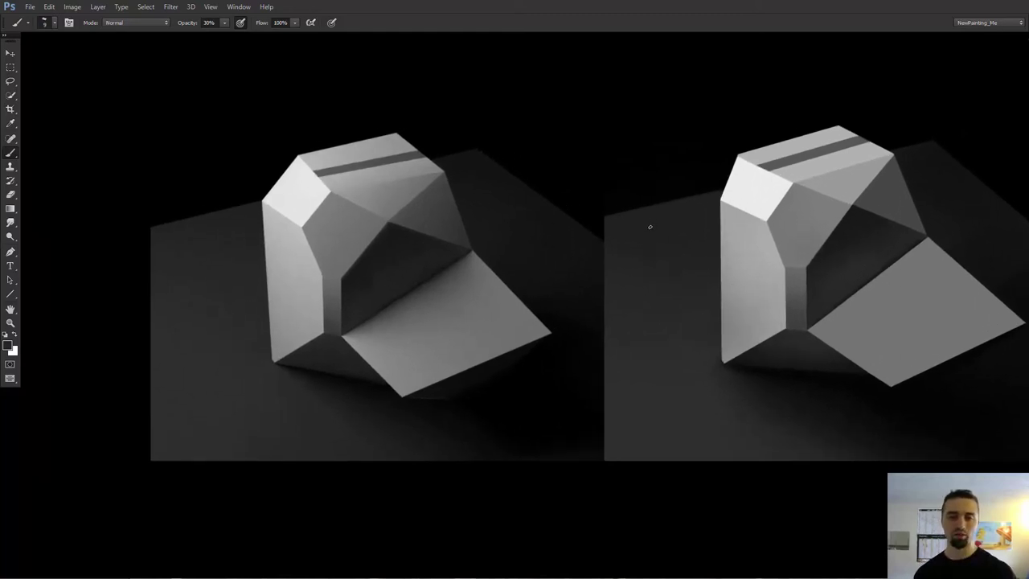
Step: Sample the front facet's dark tone and shade the facet with an enlarged Soft Round brush, lowering opacity from 30% to 20%
right_click(275, 218)
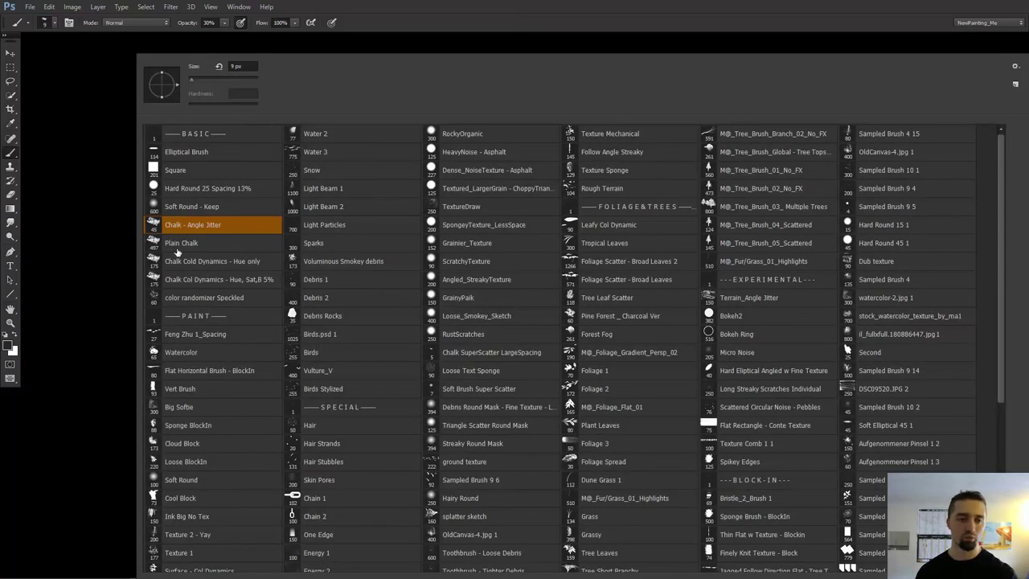
click(189, 205)
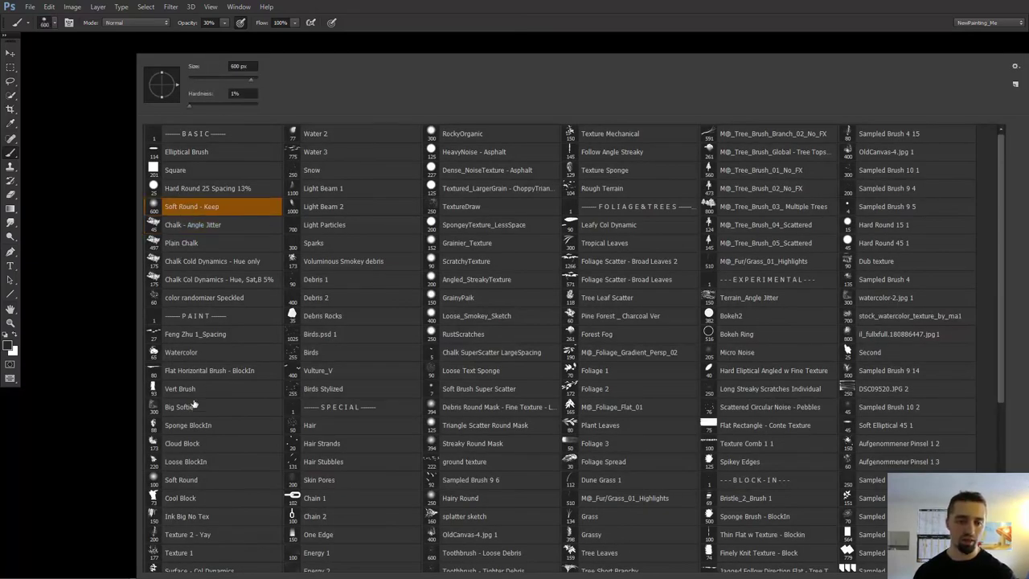
double_click(182, 480)
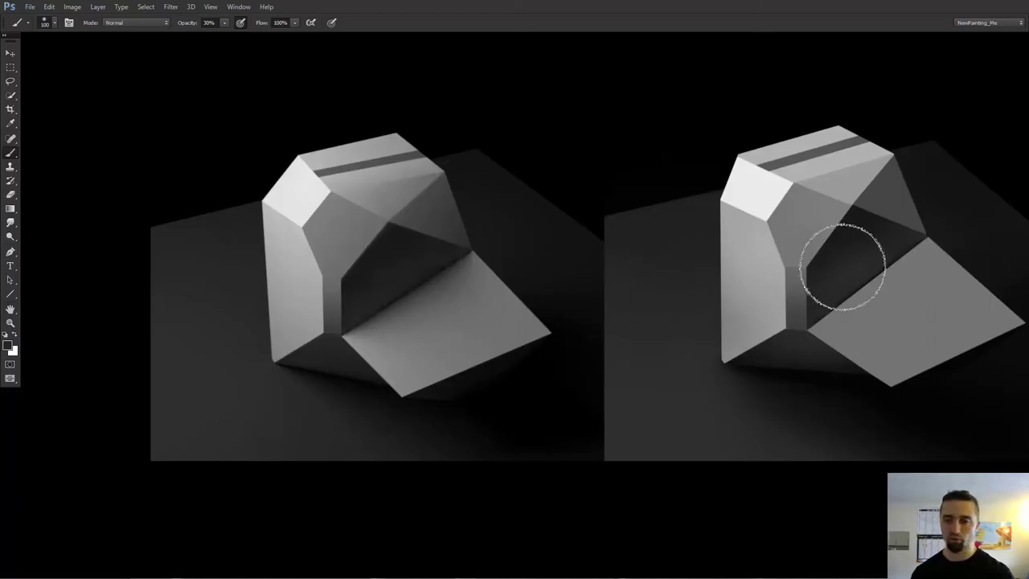
alt+click(854, 240)
alt+shift+right_click(850, 247)
mouse_move(847, 248)
mouse_down()
mouse_move(878, 239)
mouse_move(849, 252)
mouse_up()
key(])
key(])
drag(856, 256, 845, 264)
key([)
key(])
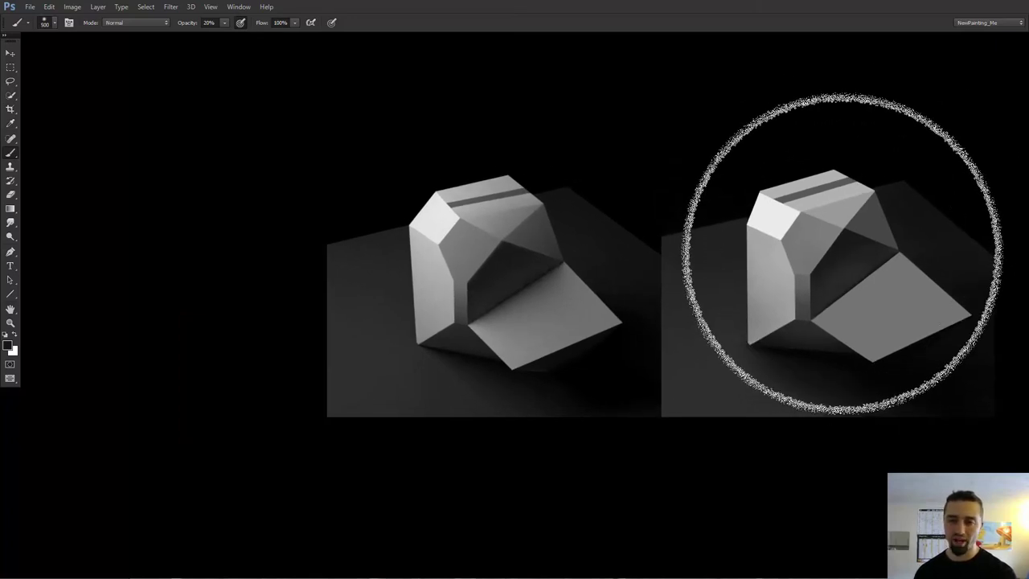
Step: Blend the front facet's dark gradient at 20% opacity, reducing the soft brush from 500 to 150 px
key(bracketleft)
key(bracketright)
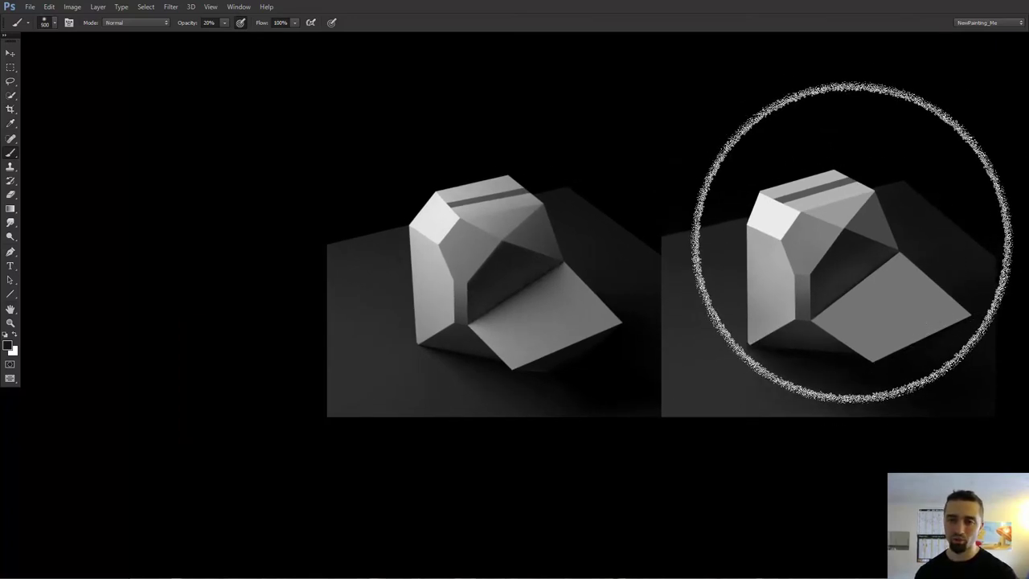
key(bracketleft)
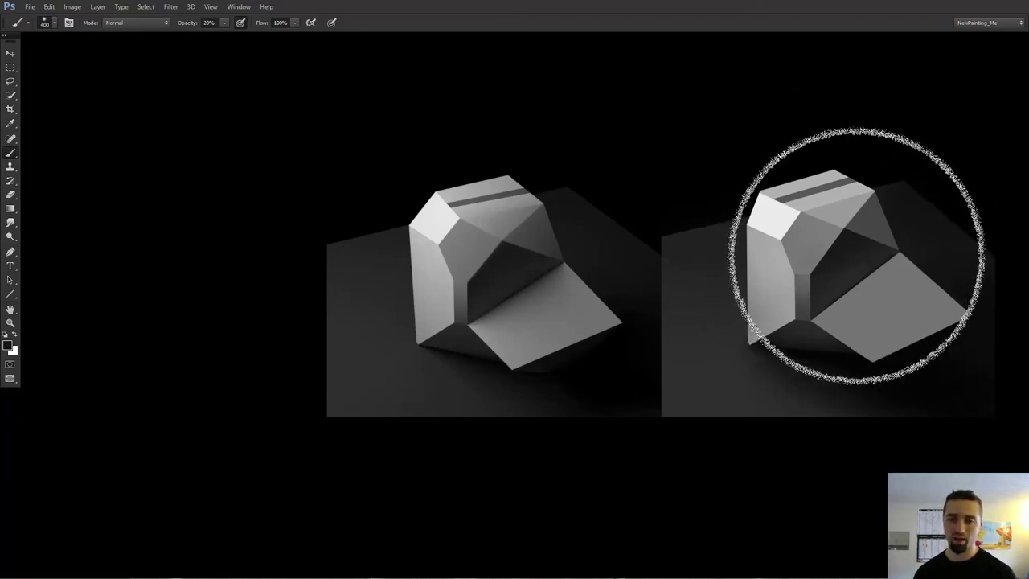
key(bracketleft)
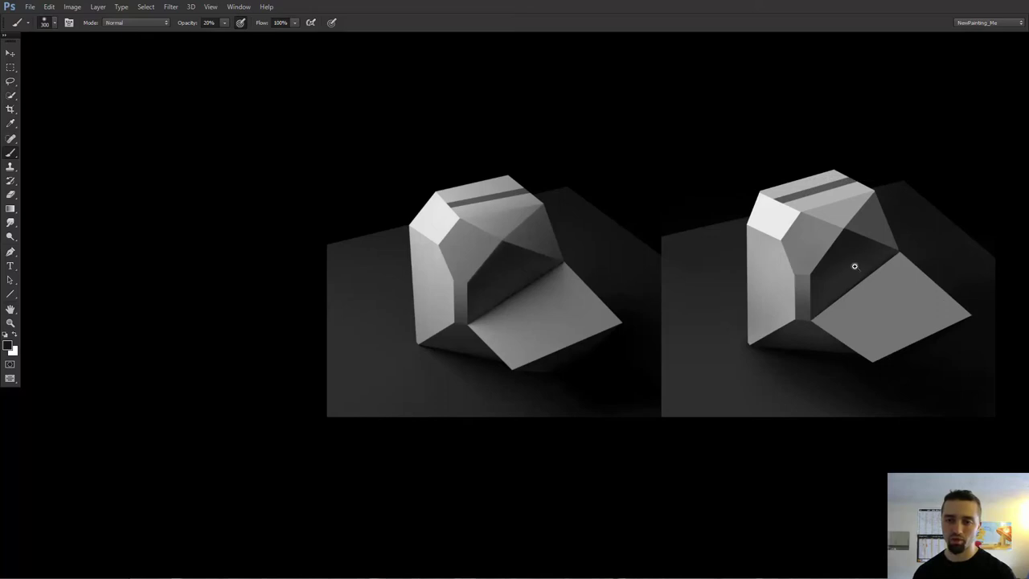
scroll(855, 266, up, 1)
key(bracketleft)
key(bracketleft)
key(bracketleft)
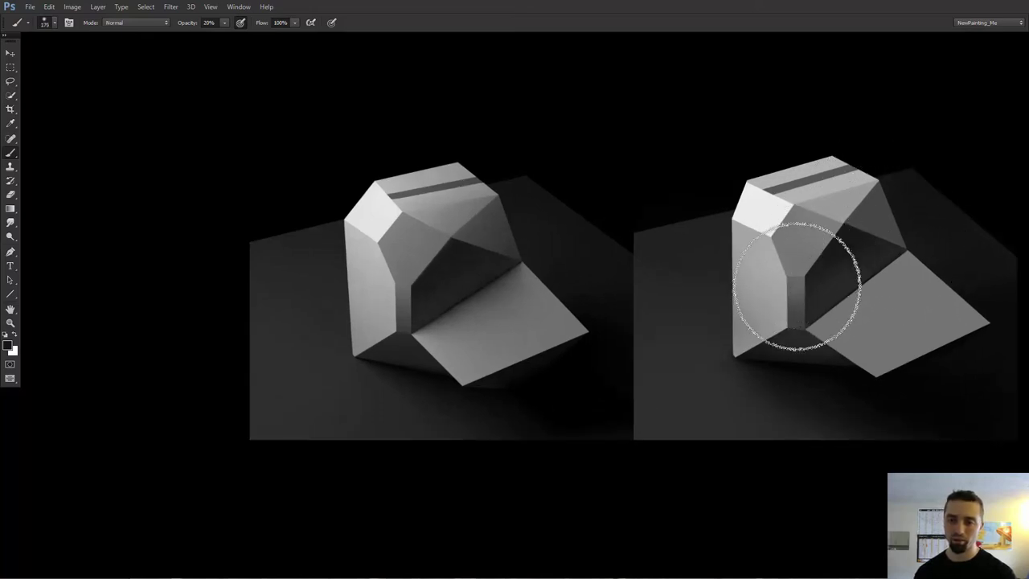
key(bracketright)
scroll(835, 258, down, 1)
key(bracketleft)
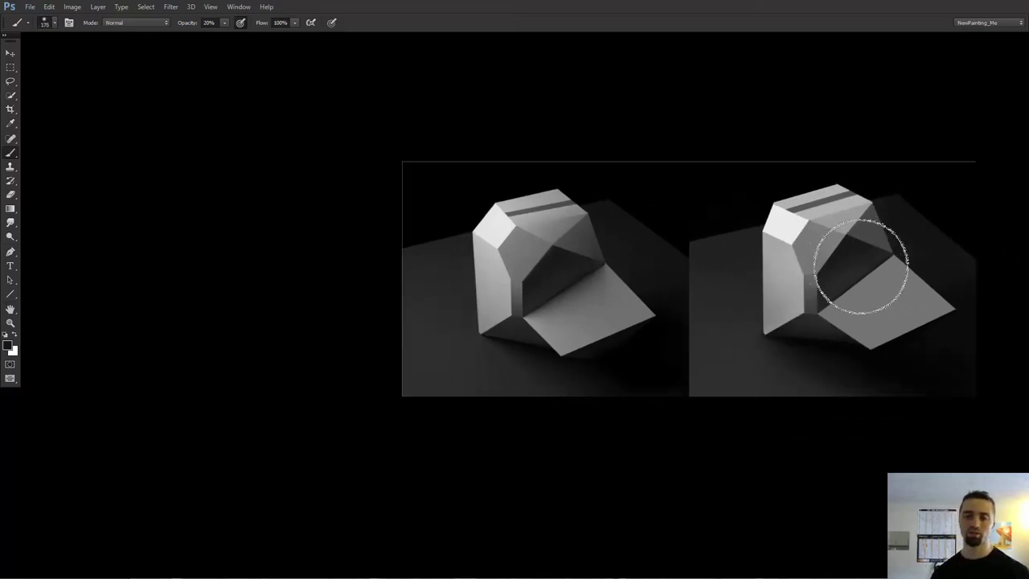
scroll(875, 239, up, 1)
scroll(892, 246, up, 1)
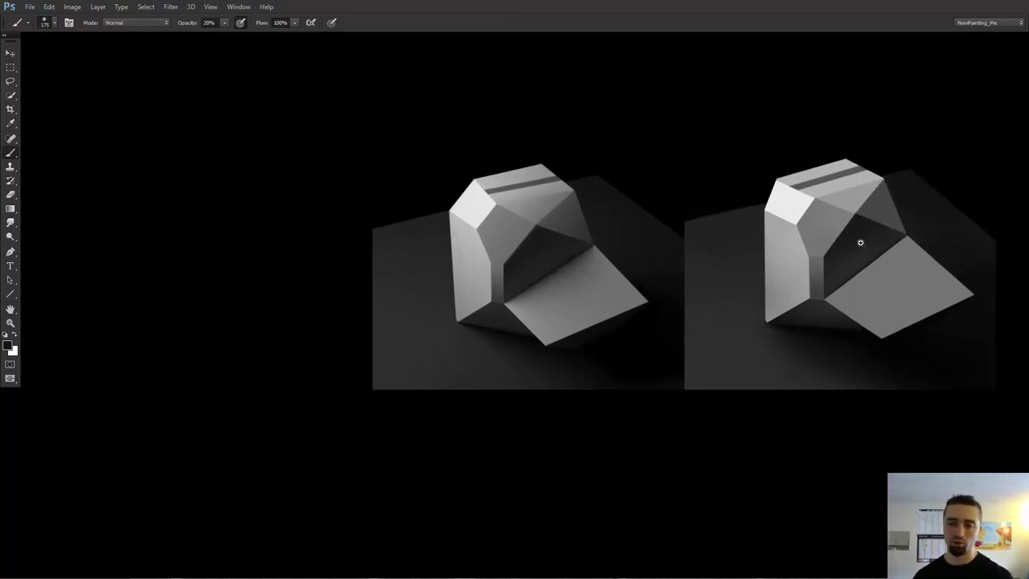
scroll(852, 255, up, 1)
key(bracketleft)
scroll(866, 249, up, 2)
Step: Switch to the visor's layer and darken its inner edge beside the front facet with a 200 px soft brush at 20% opacity
key(v)
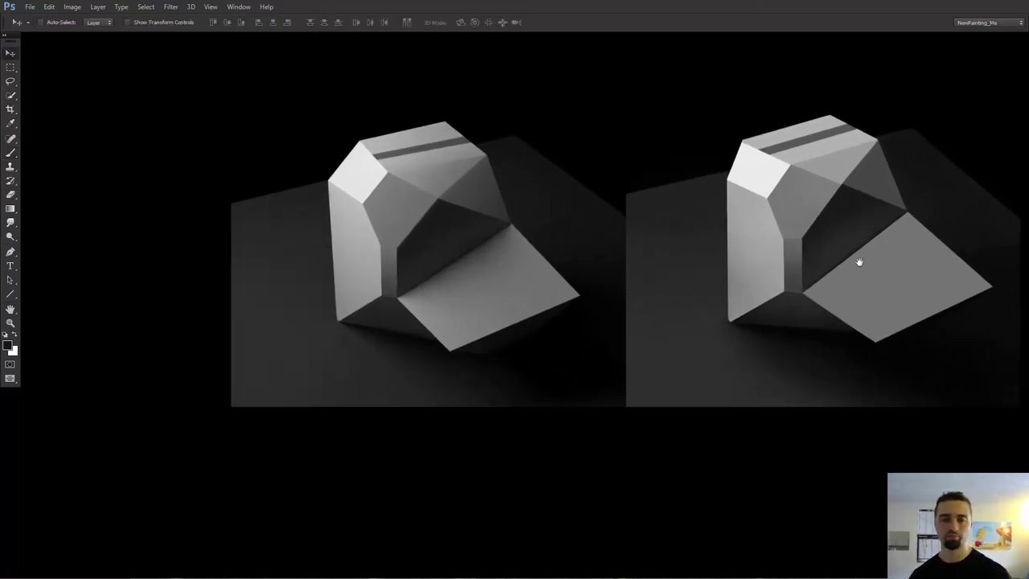
drag(857, 262, 850, 264)
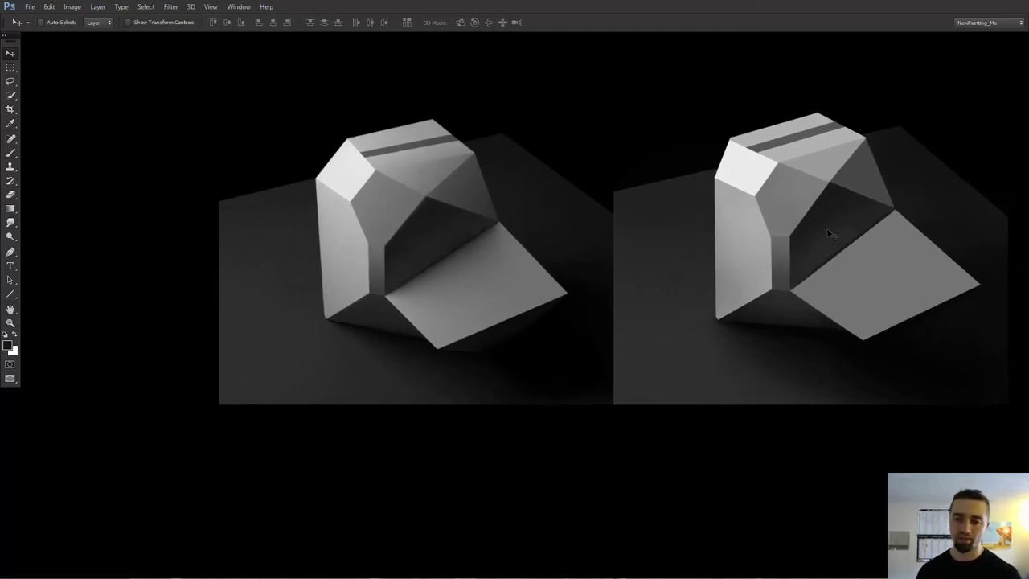
drag(846, 231, 848, 260)
key(b)
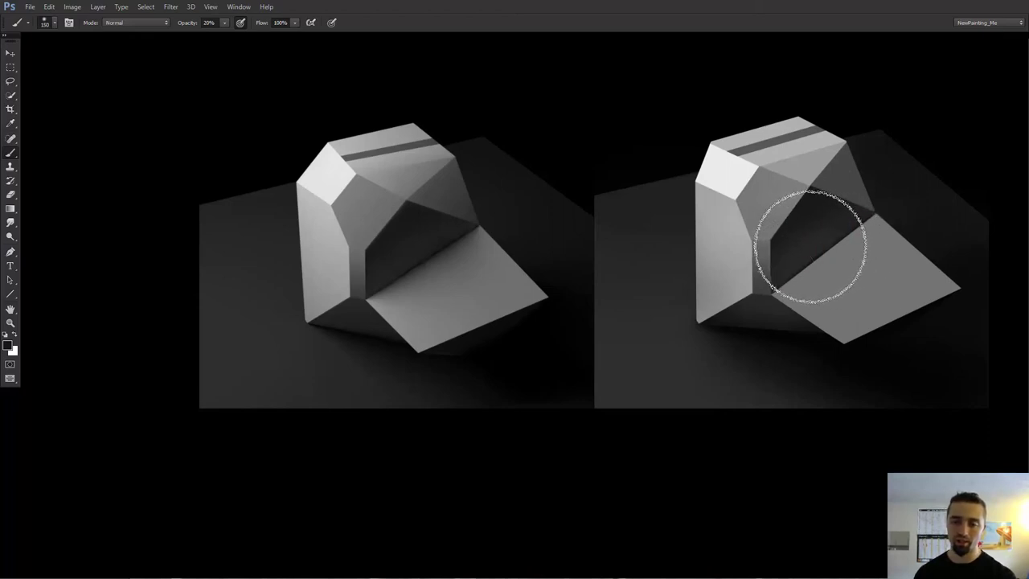
key(bracketright)
key(bracketright)
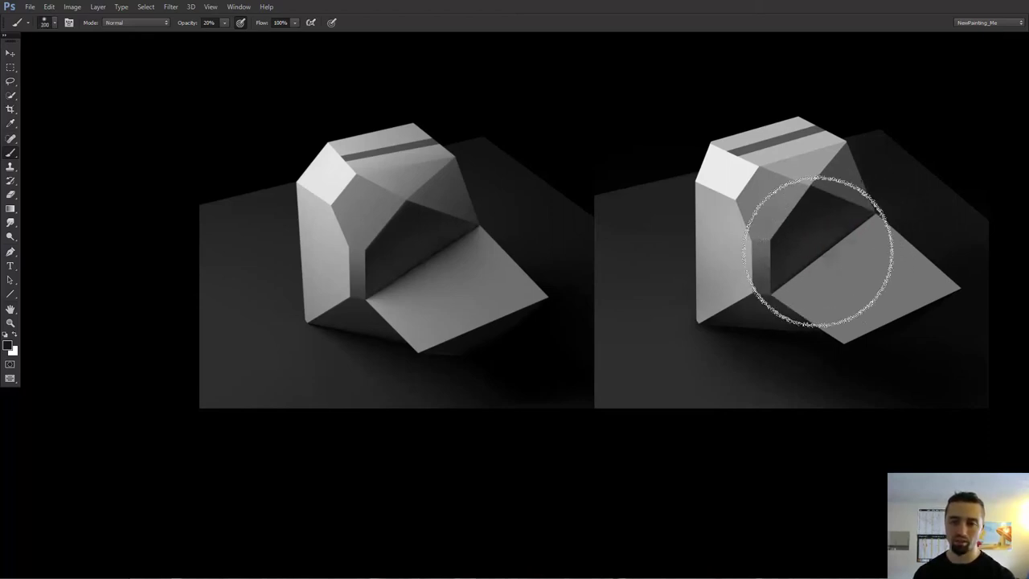
key(bracketright)
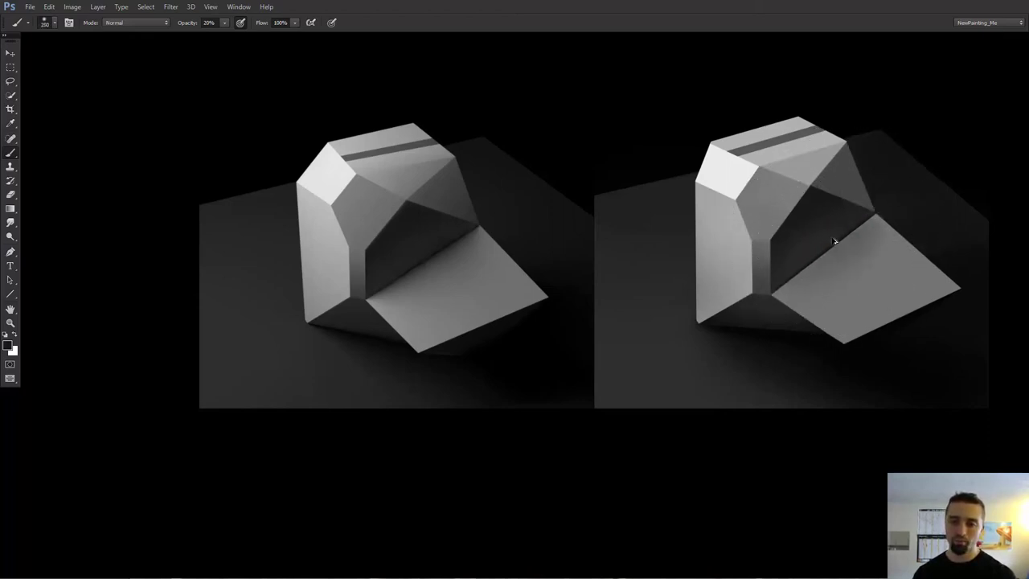
key(bracketright)
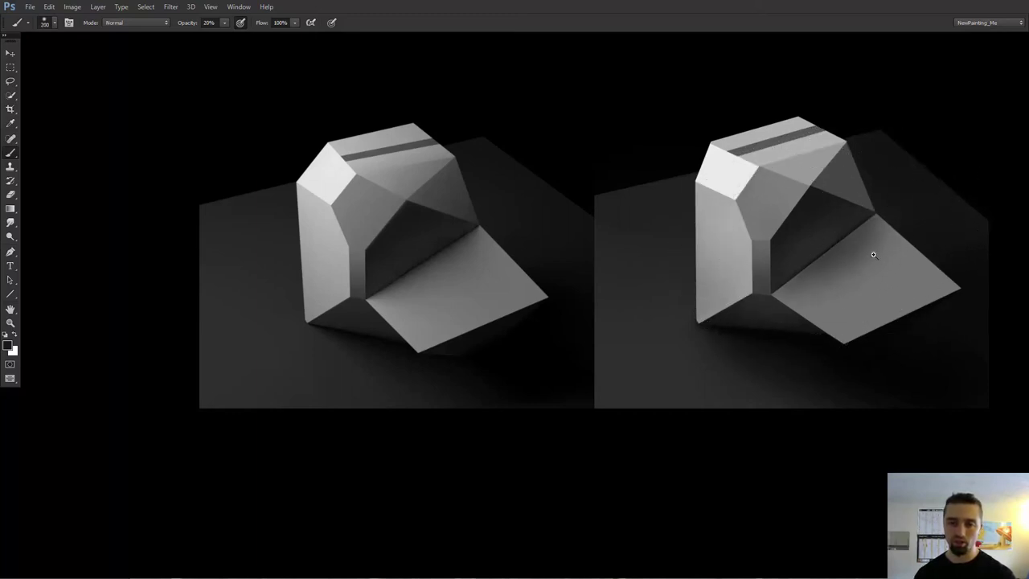
Step: Soften the visor's shadow gradient along the crown with 175-300 px soft brushes at 10% opacity
scroll(866, 265, down, 1)
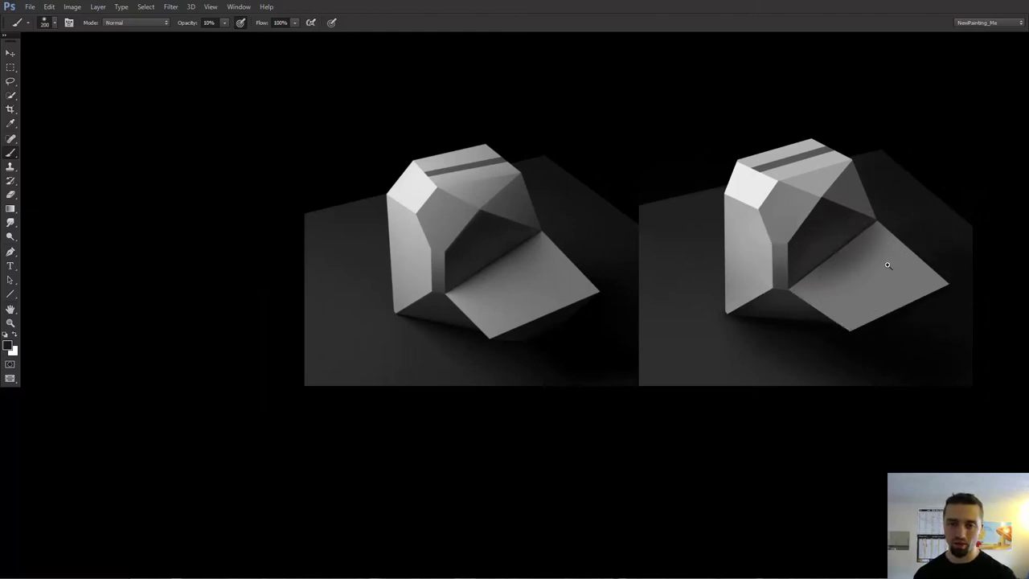
scroll(887, 265, down, 1)
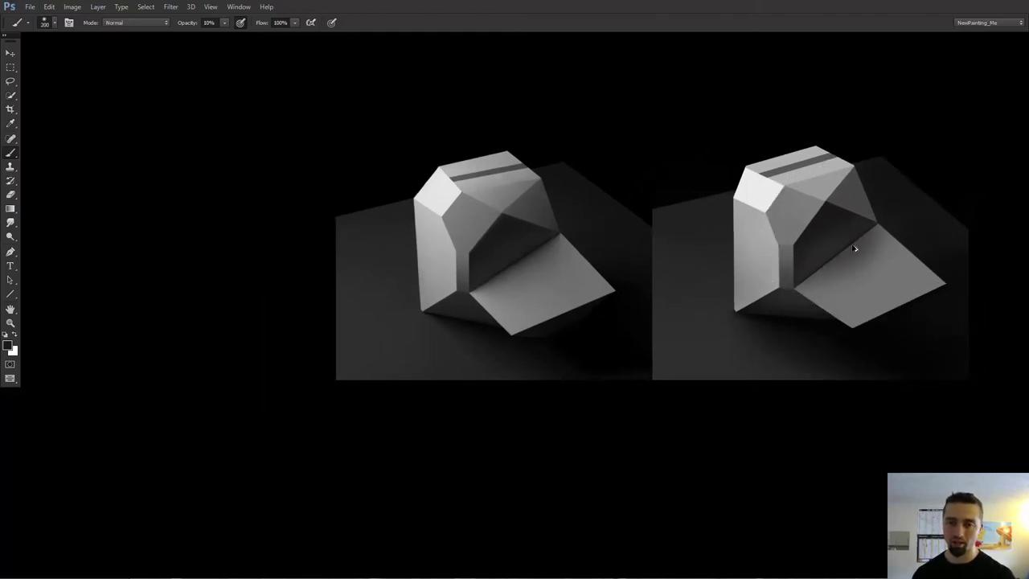
scroll(874, 244, down, 1)
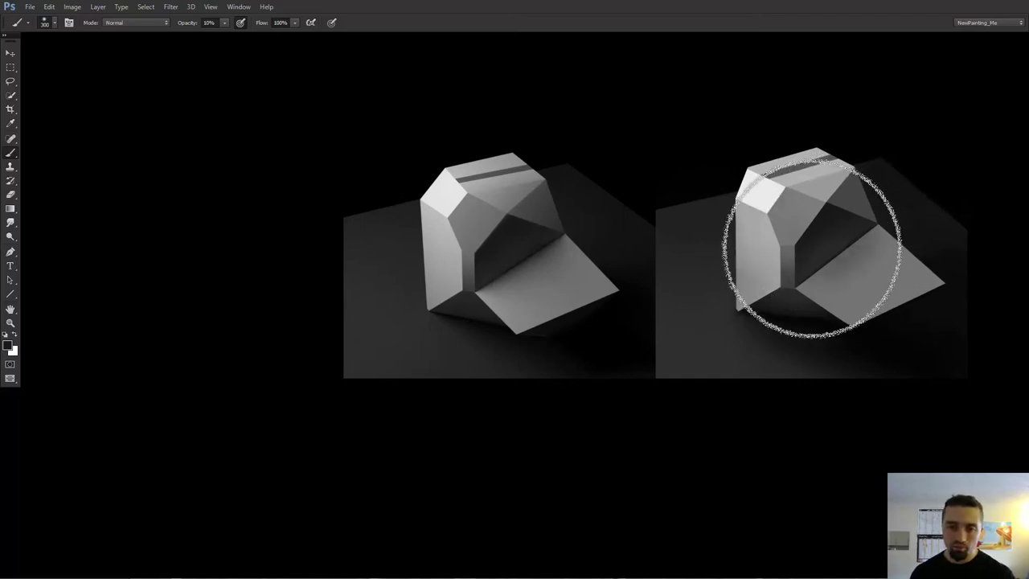
key(bracketright)
key(bracketleft)
key(bracketleft)
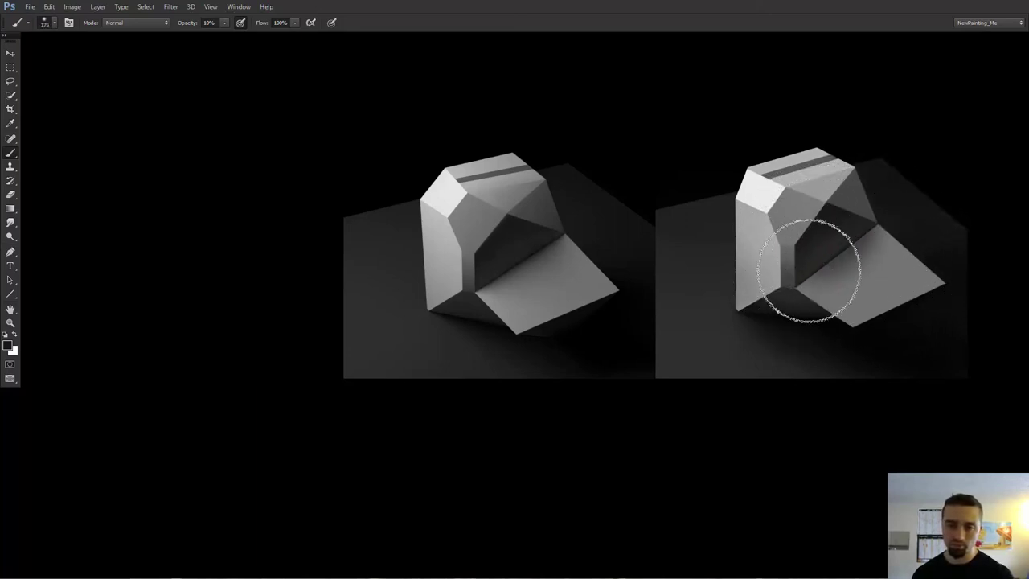
mouse_move(876, 246)
mouse_down()
mouse_move(857, 248)
mouse_move(889, 241)
mouse_move(858, 253)
mouse_up()
key(bracketright)
scroll(857, 247, up, 1)
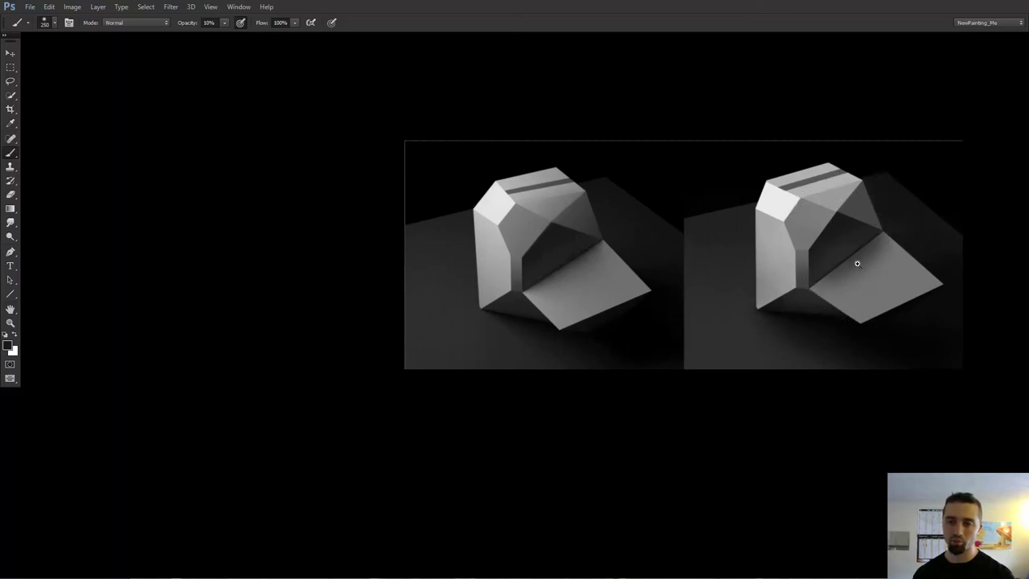
scroll(857, 263, down, 1)
scroll(861, 252, up, 1)
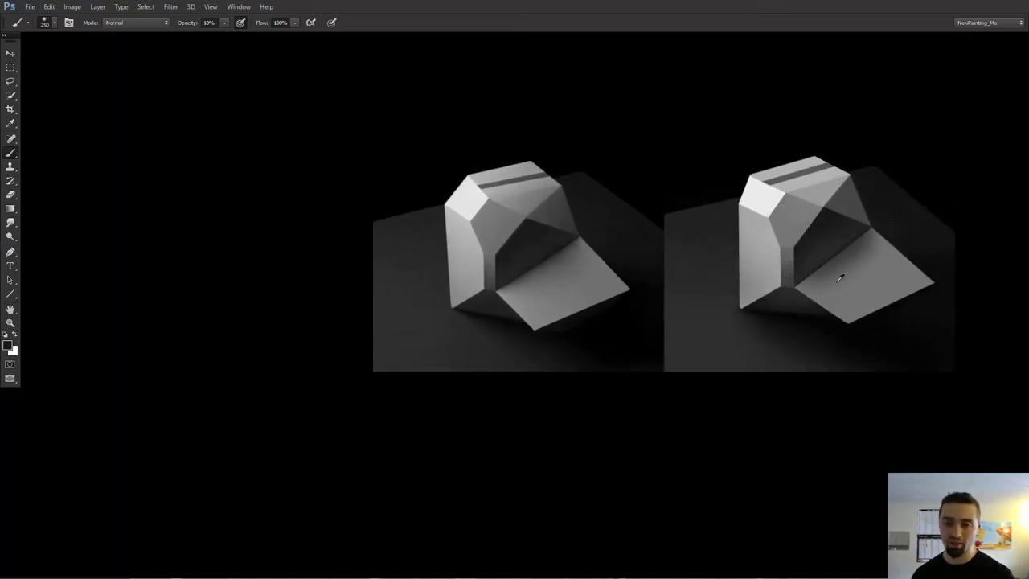
Step: Sample the visor's light gray and lighten its outer area with a 200 px soft brush at 10% opacity
alt+click(853, 307)
alt+shift+right_click(852, 302)
alt+right_click(852, 310)
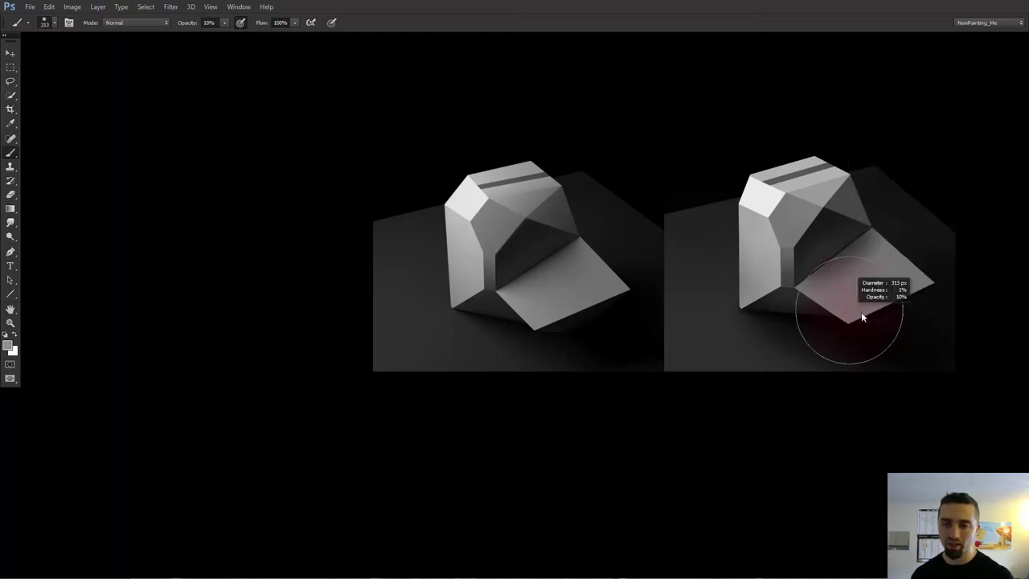
key(bracketleft)
key(bracketleft)
key(bracketleft)
key(bracketleft)
key(bracketright)
drag(927, 284, 901, 257)
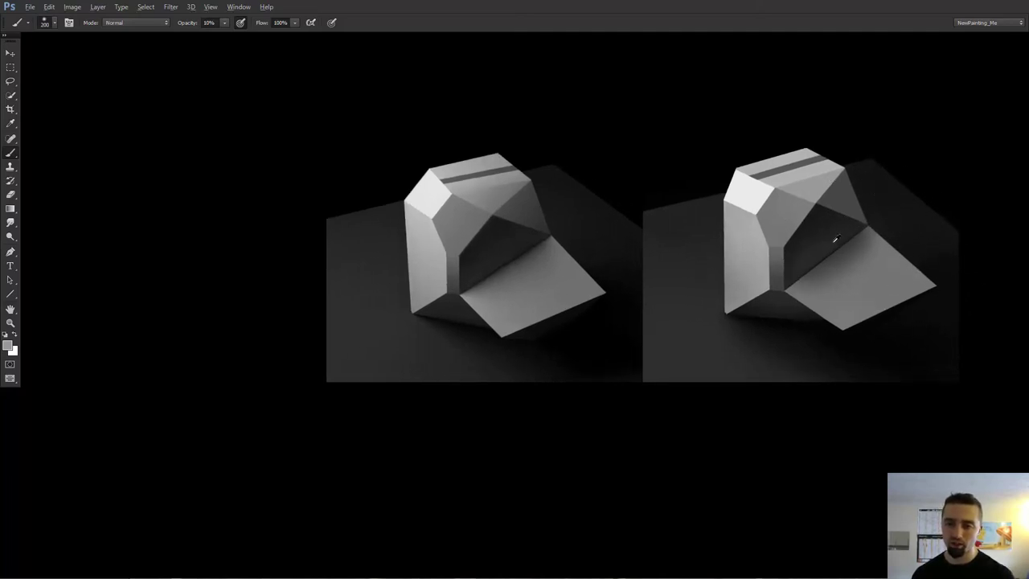
Step: Sample the front facet's dark tone and deepen the visor's shadow along the crown with 200-250 px soft strokes at 10% opacity
alt+click(837, 241)
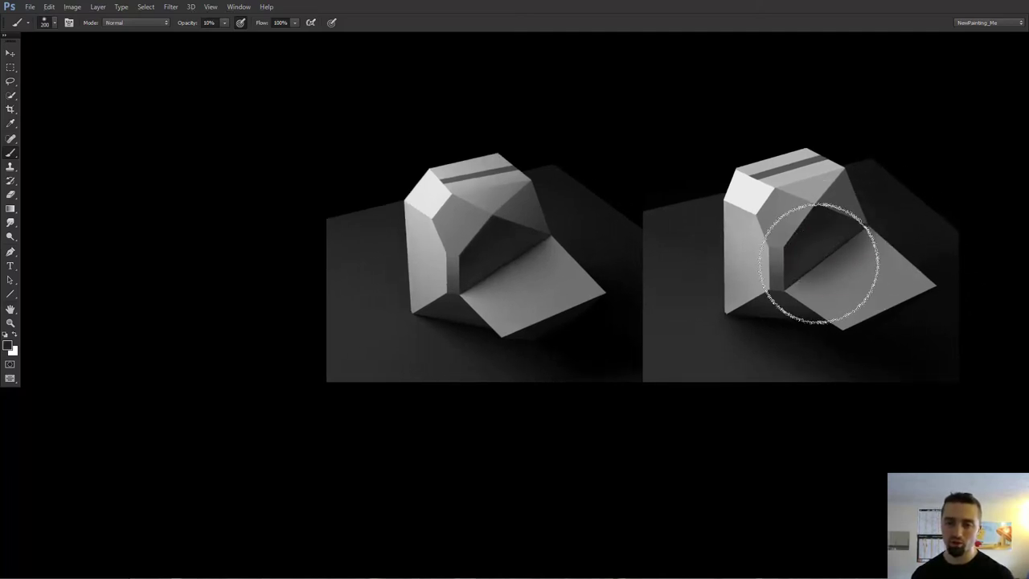
key(bracketright)
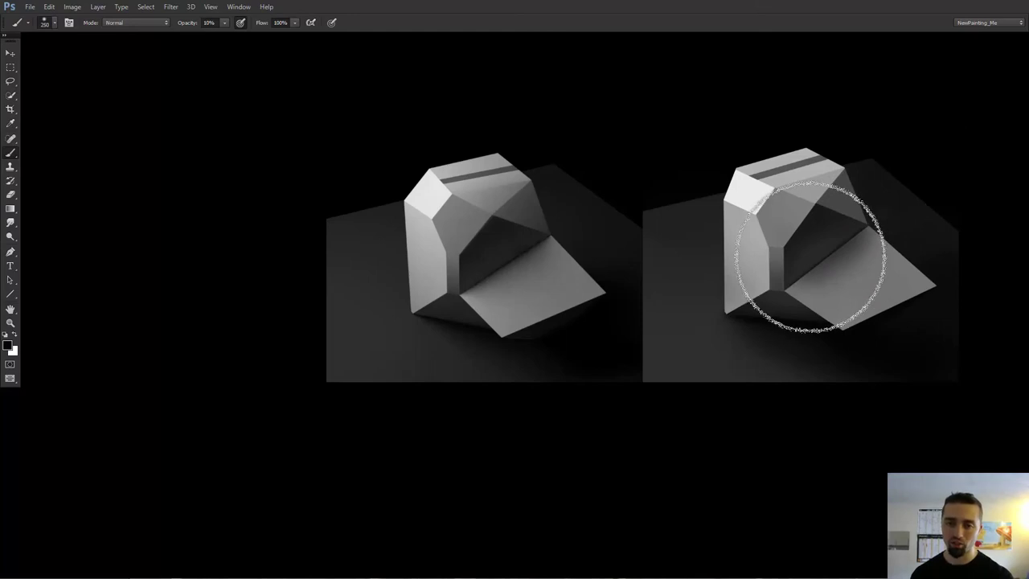
key(bracketleft)
key(bracketleft)
scroll(828, 261, up, 1)
key(bracketright)
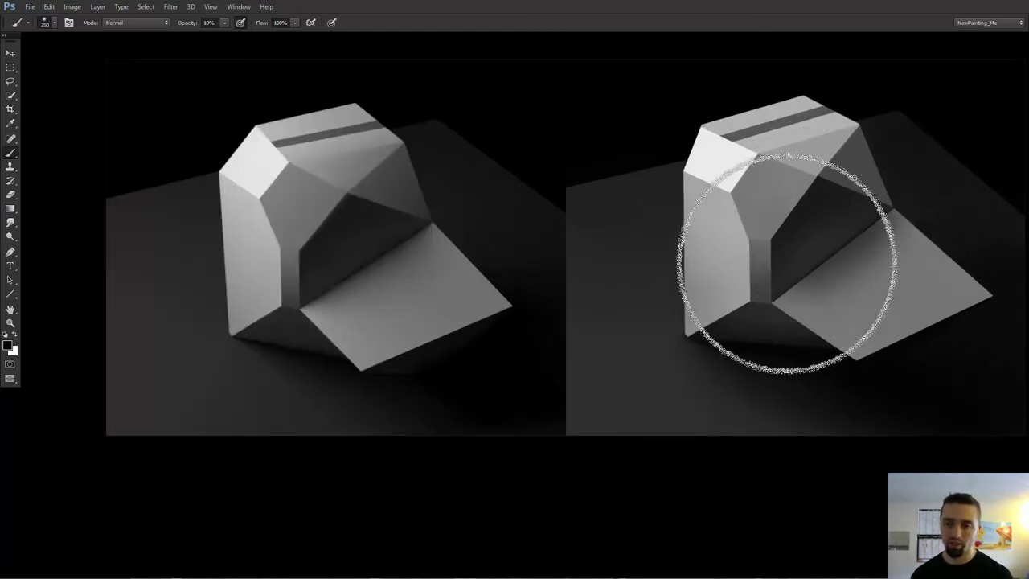
Step: Pick the front facet's layer and enlarge the soft brush for broad, faint dark shading at 10% opacity
scroll(801, 266, down, 1)
key(v)
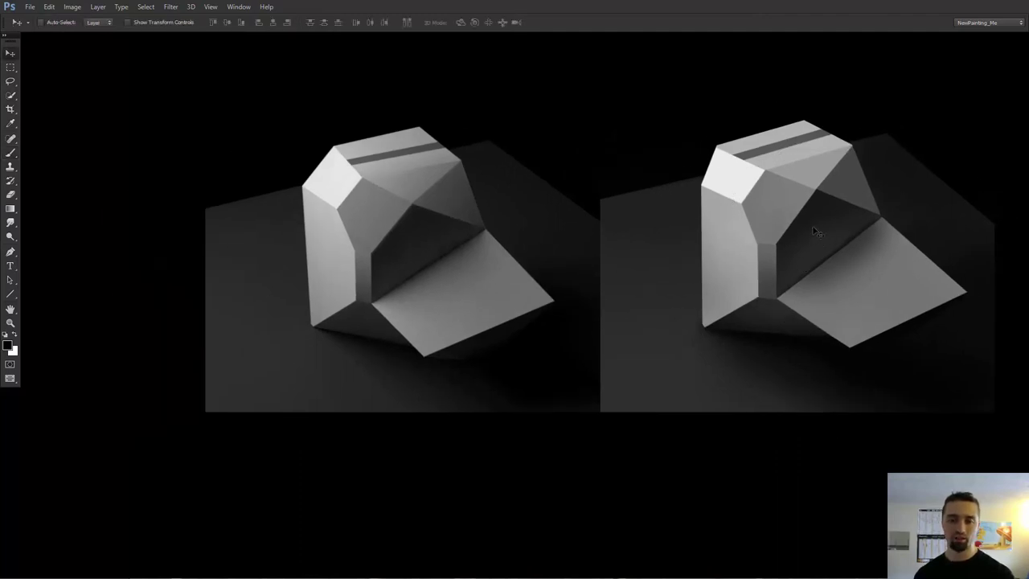
key(b)
scroll(828, 233, down, 1)
key(bracketright)
key(bracketright)
key(bracketright)
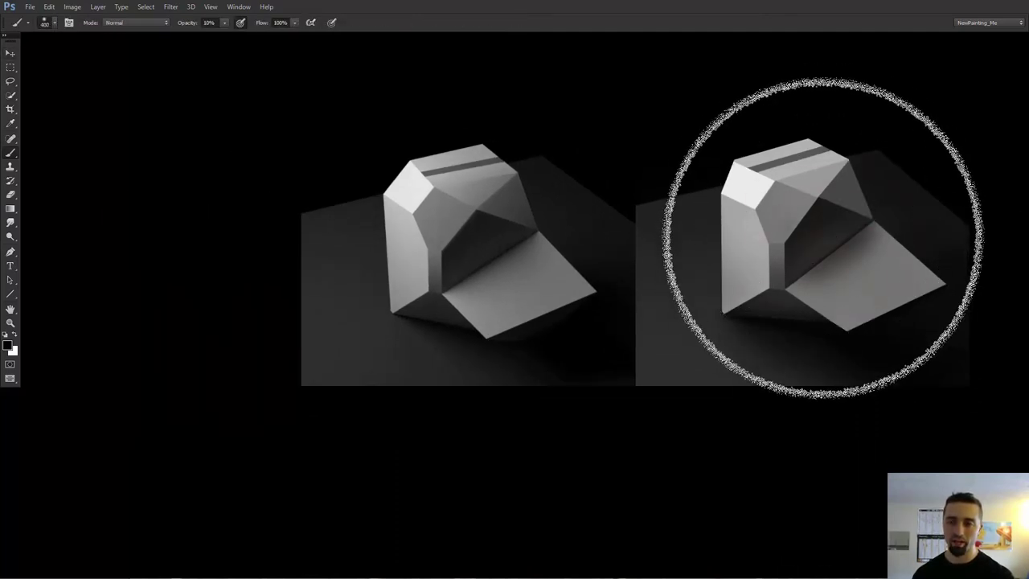
Step: Continue the broad, faint dark shading on the crown's front with a 400-500 px soft brush at 10% opacity
key(v)
scroll(827, 241, down, 1)
key(b)
key(bracketright)
key(v)
scroll(855, 239, up, 1)
key(b)
key(v)
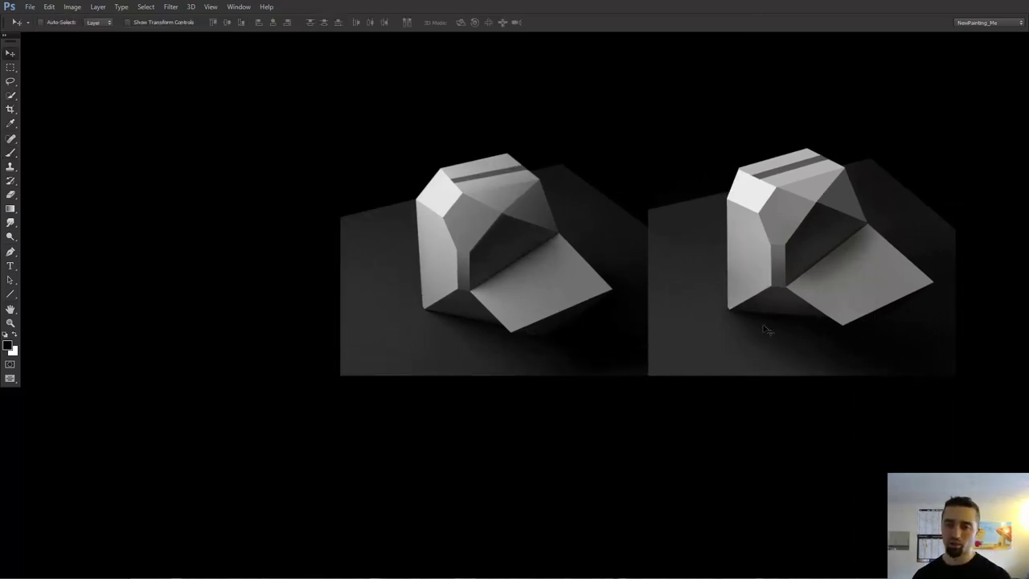
scroll(804, 323, up, 1)
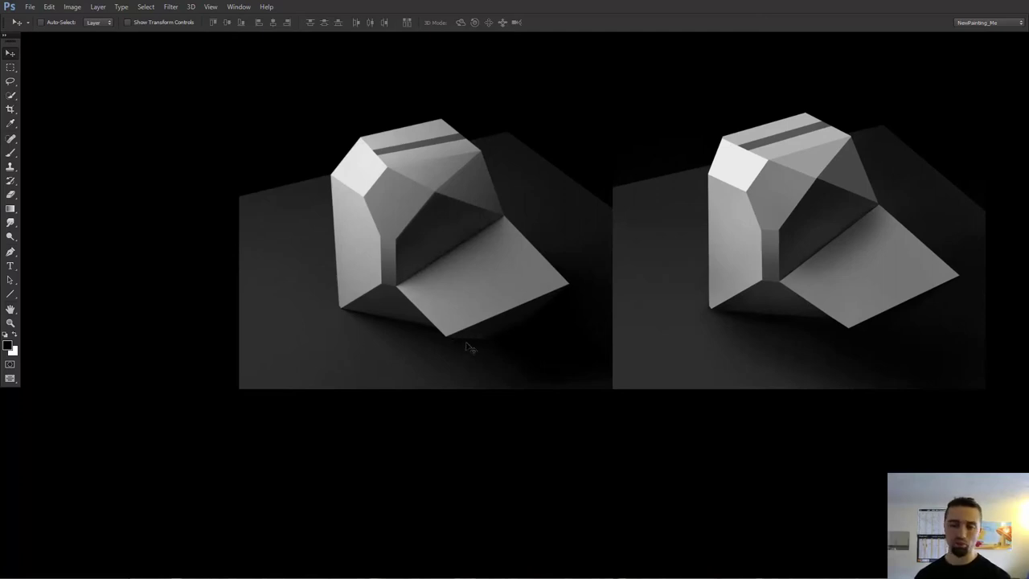
Step: Sample the floor's dark gray and start the visor's underside with a 150 px soft brush at 20% opacity
key(b)
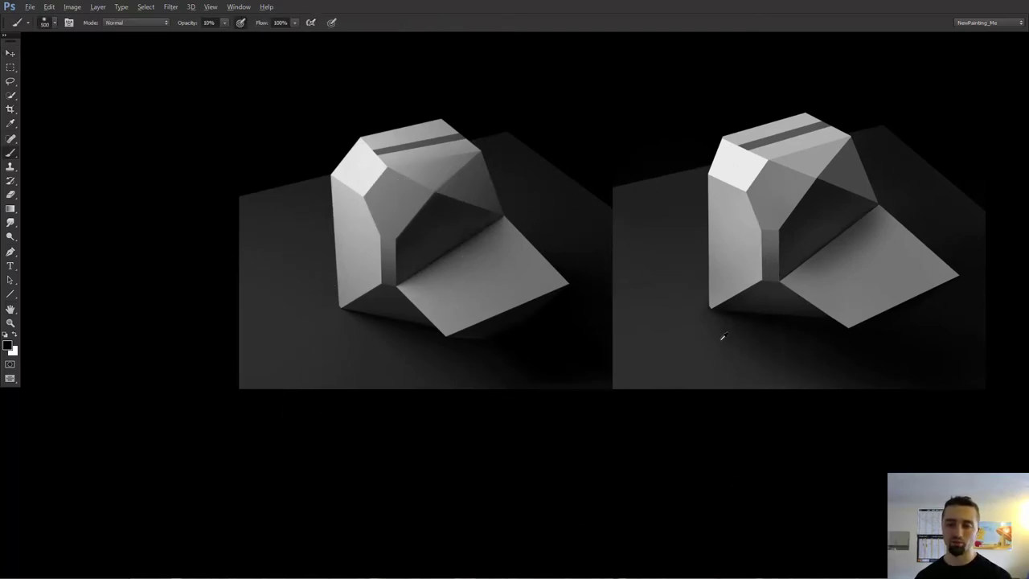
alt+click(713, 347)
key(bracketleft)
key(bracketleft)
key(bracketleft)
key(bracketleft)
key(bracketleft)
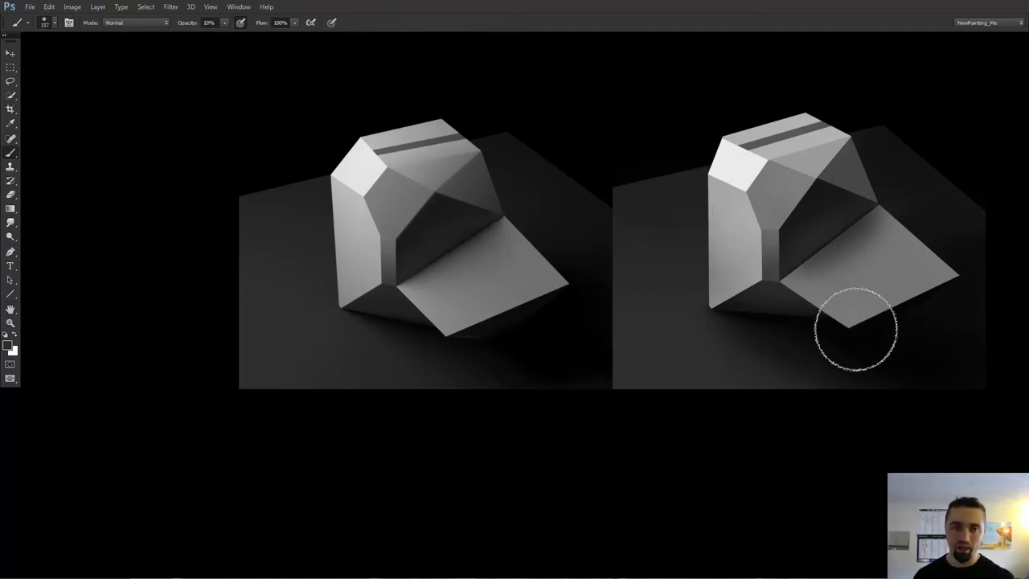
key(bracketright)
key(bracketright)
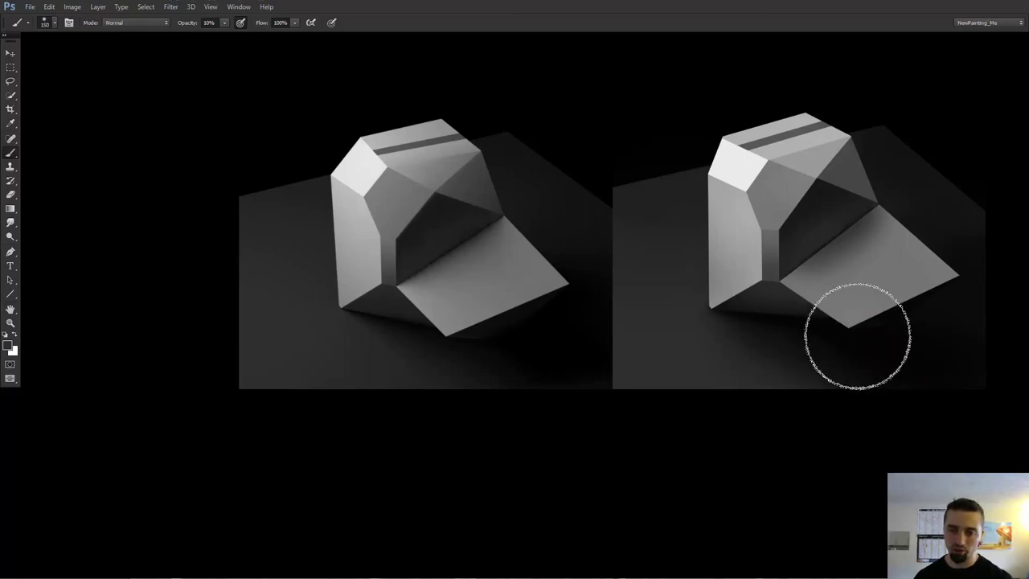
key(2)
drag(878, 338, 892, 336)
Step: Build up the visor's underside below its front edge with 200-250 px soft strokes at 20% opacity
key(bracketright)
scroll(890, 344, down, 2)
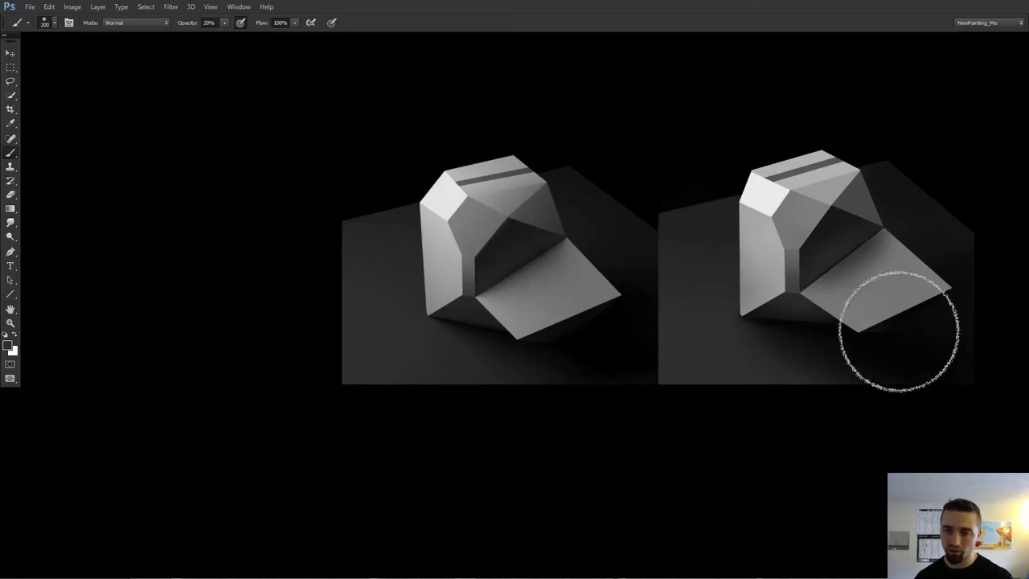
drag(891, 335, 881, 341)
key(bracketright)
key(bracketright)
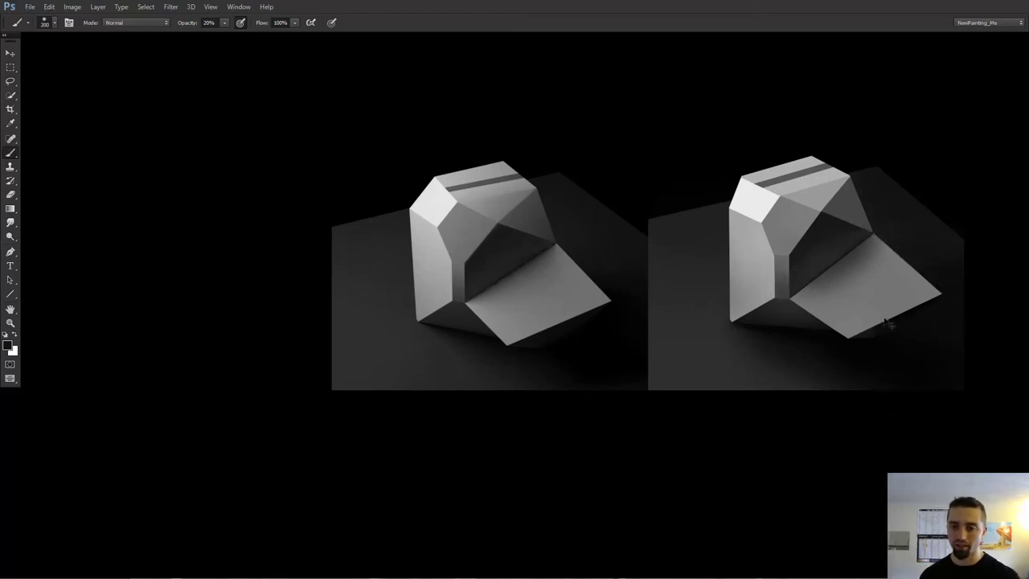
key(bracketright)
key(bracketright)
key(bracketright)
key(bracketright)
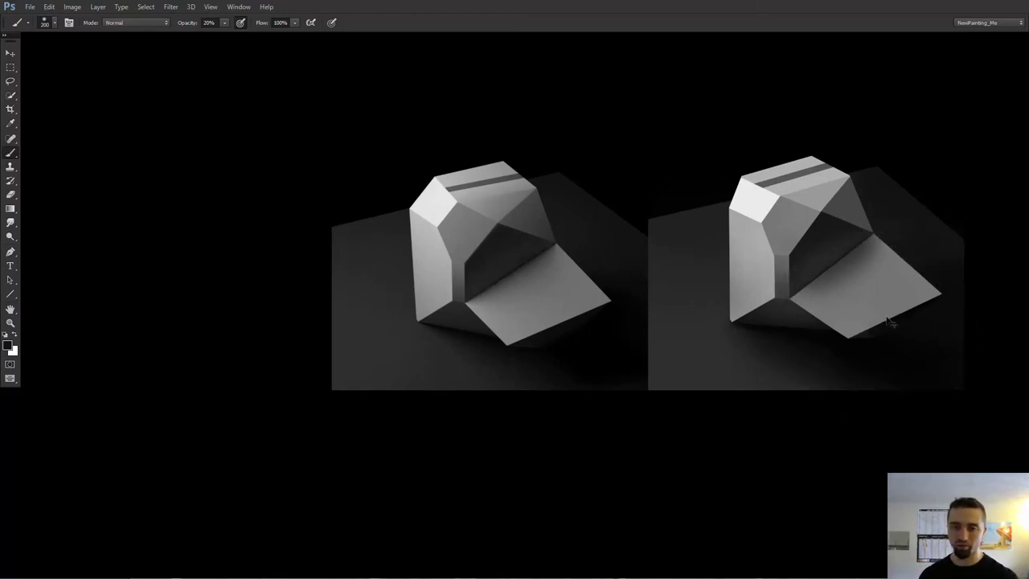
key(bracketleft)
key(bracketleft)
drag(893, 327, 913, 324)
Step: Sample the visor's gray and faintly lighten its underside with a soft brush around 200 px at 10% opacity
alt+click(883, 299)
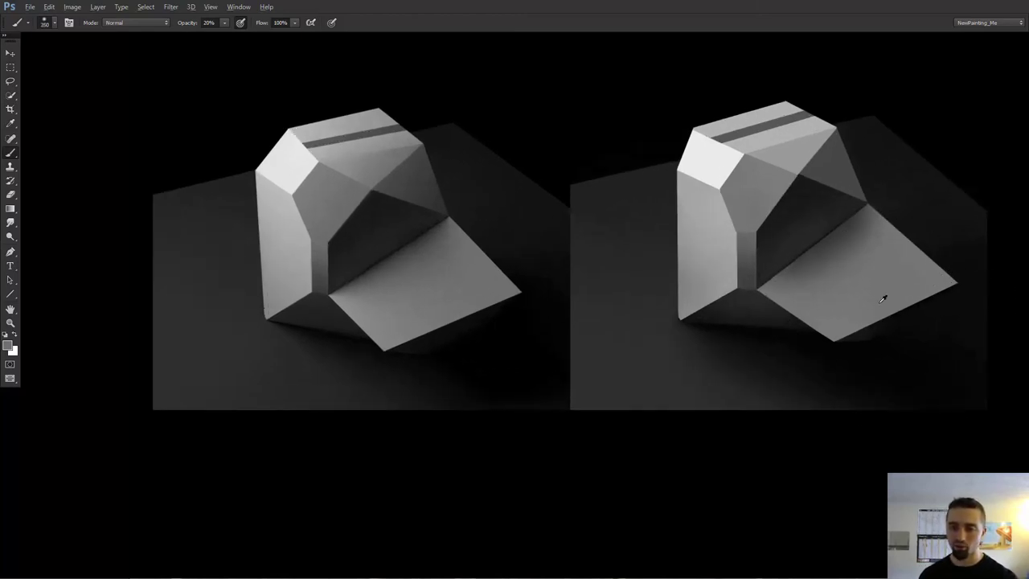
key(1)
scroll(900, 322, down, 1)
key(bracketright)
key(bracketright)
key(bracketright)
key(bracketright)
key(bracketright)
scroll(911, 317, down, 1)
key(bracketleft)
key(bracketleft)
key(bracketleft)
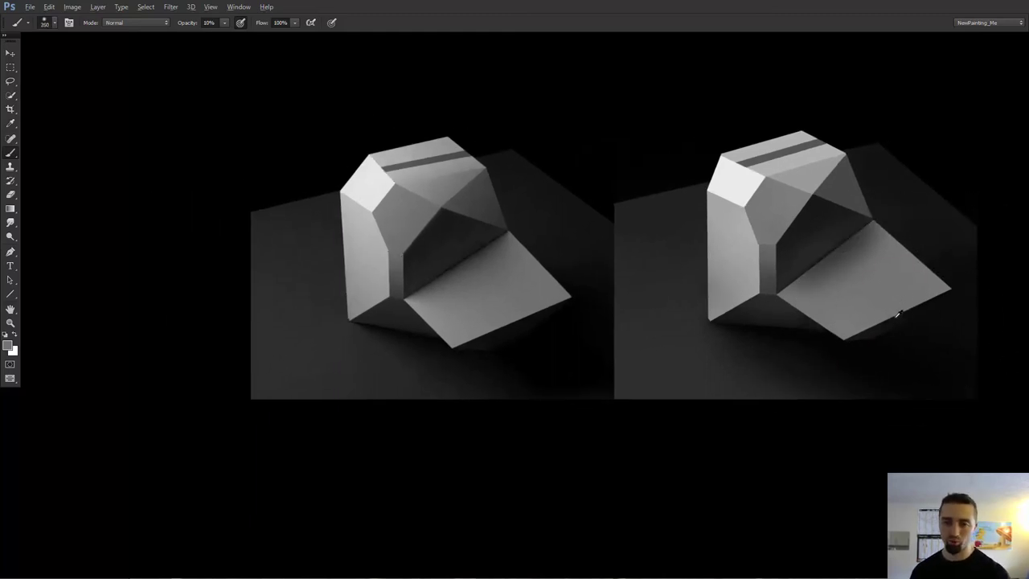
Step: Blend the visor's underside into the floor shadow with dark 200-250 px soft strokes at 10% opacity
scroll(920, 304, down, 1)
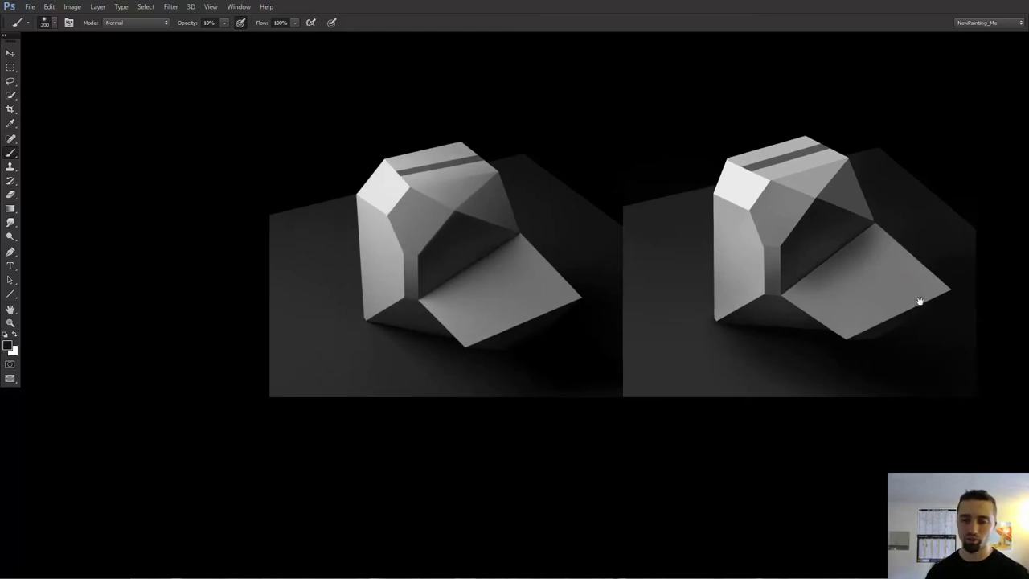
scroll(925, 297, up, 1)
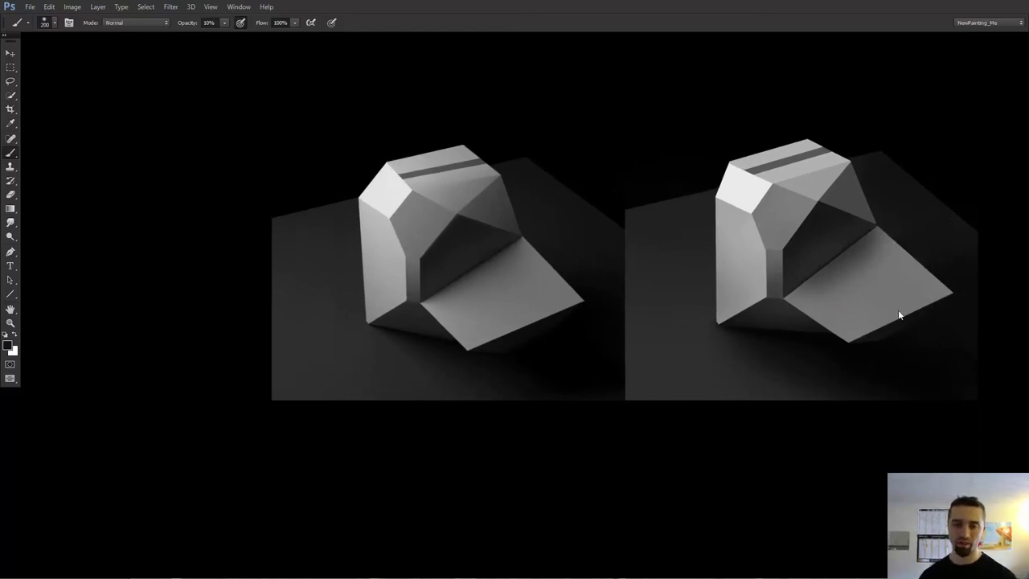
drag(900, 314, 910, 325)
scroll(898, 312, down, 1)
drag(914, 253, 912, 259)
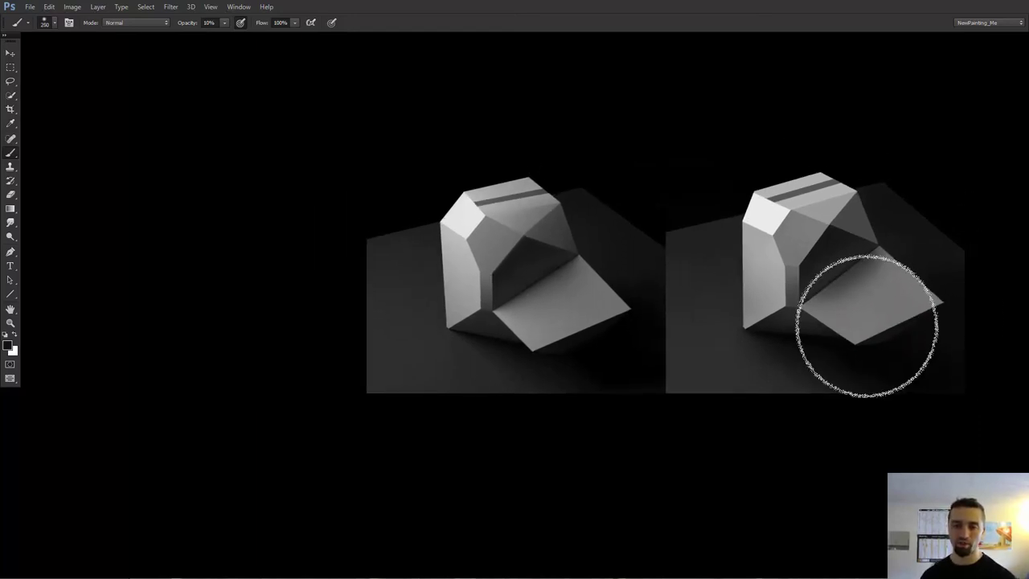
scroll(859, 328, up, 1)
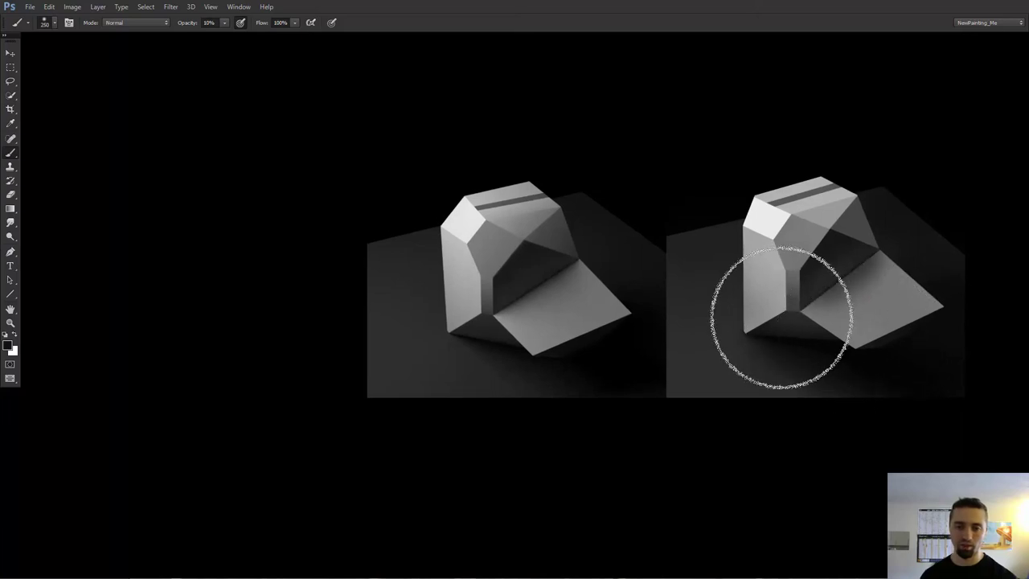
Step: Sample the visor's gray and faintly shade the crown's lower side facet with 250-400 px soft strokes at 10% opacity
key(v)
alt+click(842, 307)
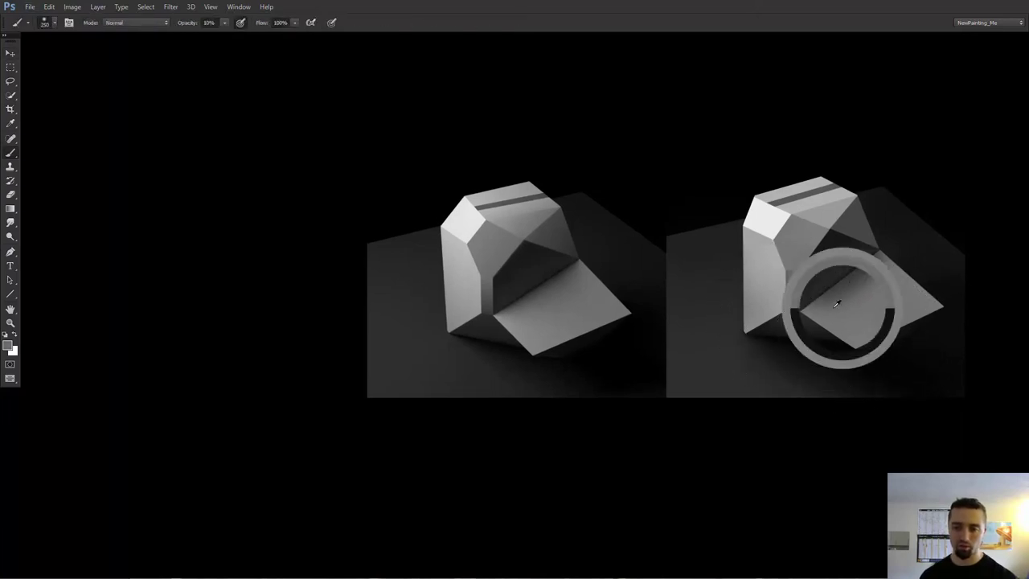
mouse_move(804, 314)
mouse_down()
mouse_move(833, 316)
mouse_move(809, 326)
mouse_up()
key(])
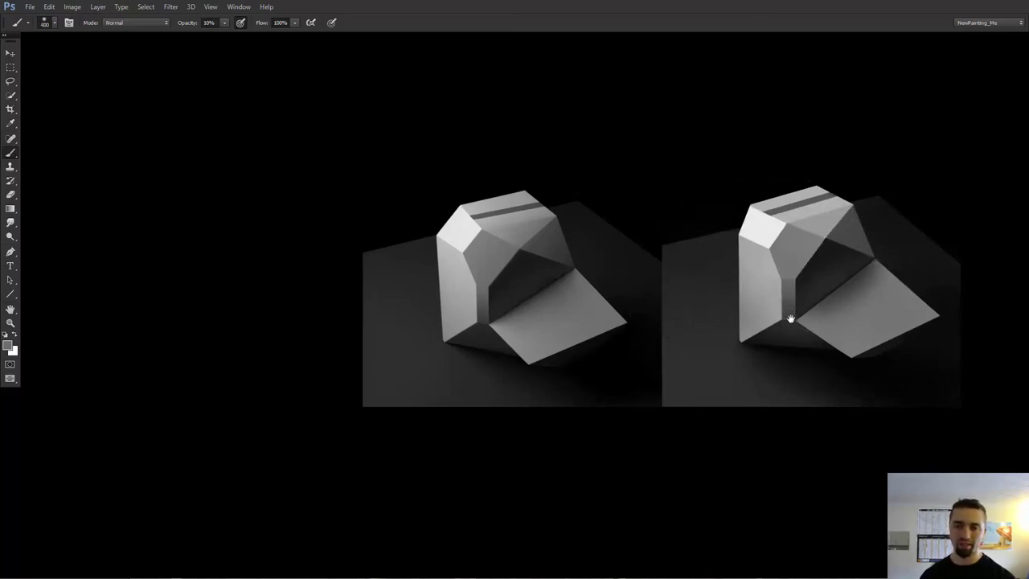
Step: Pick the crown's upper triangular facet and darken its lower part with a large soft dark brush at 10% opacity
scroll(791, 322, up, 3)
key(v)
drag(774, 297, 771, 308)
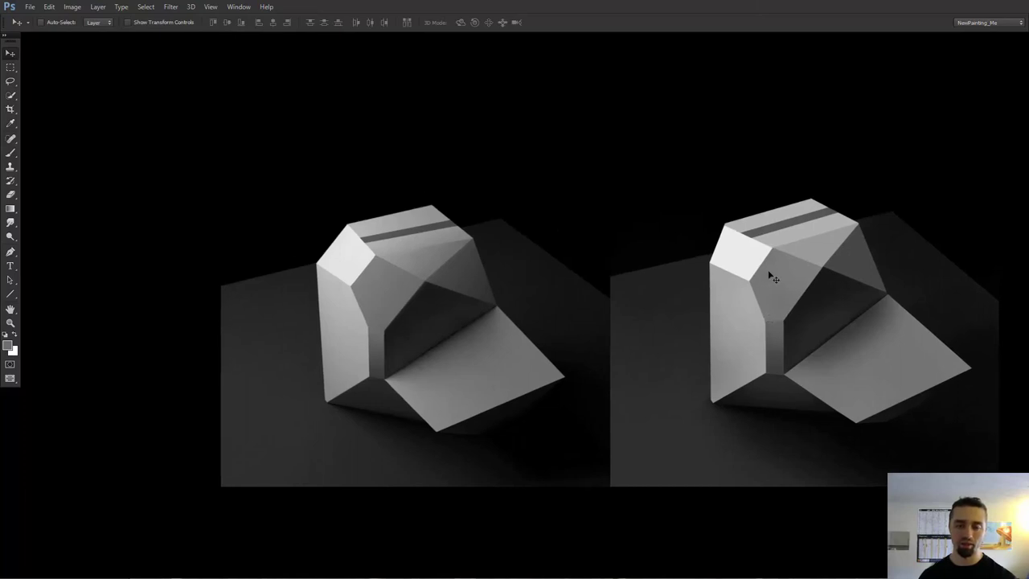
scroll(825, 252, up, 3)
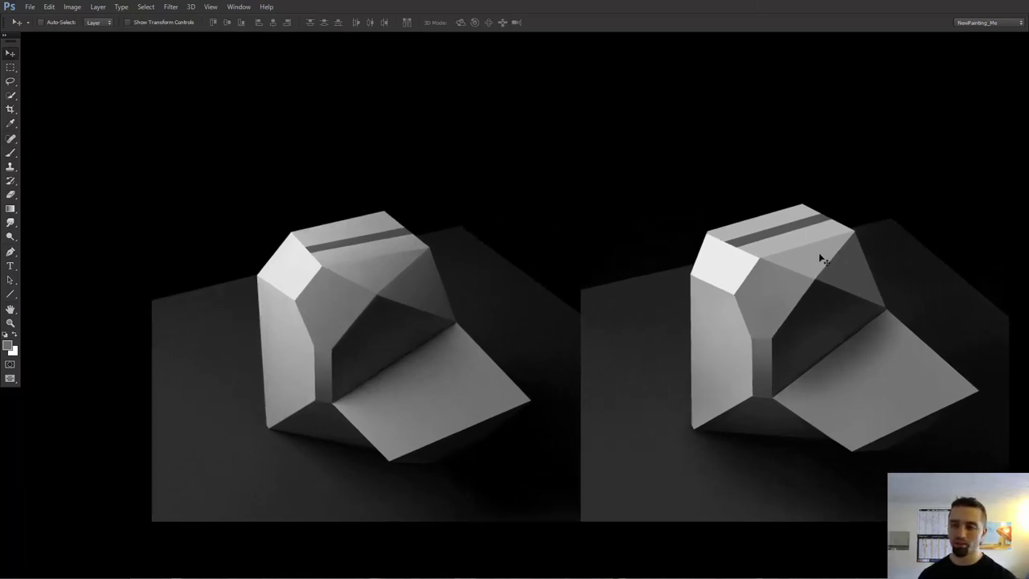
key(b)
key(bracketleft)
key(bracketleft)
key(bracketleft)
key(bracketleft)
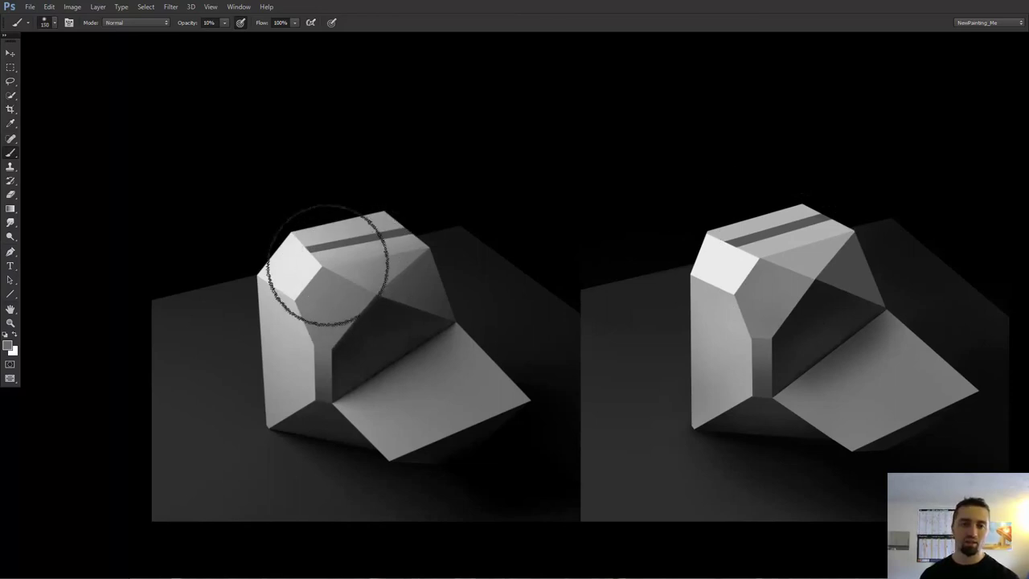
key(bracketright)
key(bracketright)
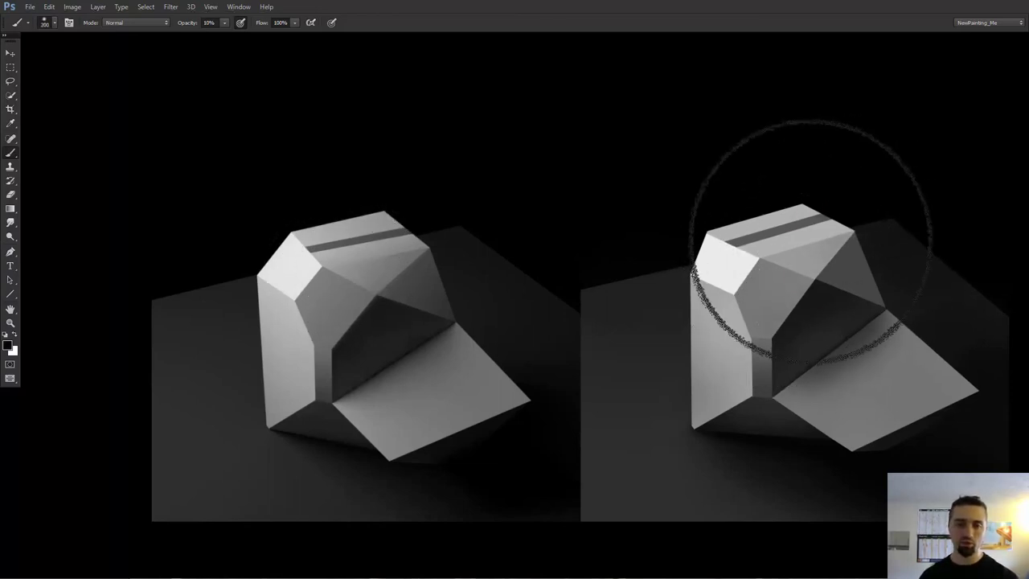
key(bracketleft)
key(bracketright)
key(bracketleft)
key(bracketleft)
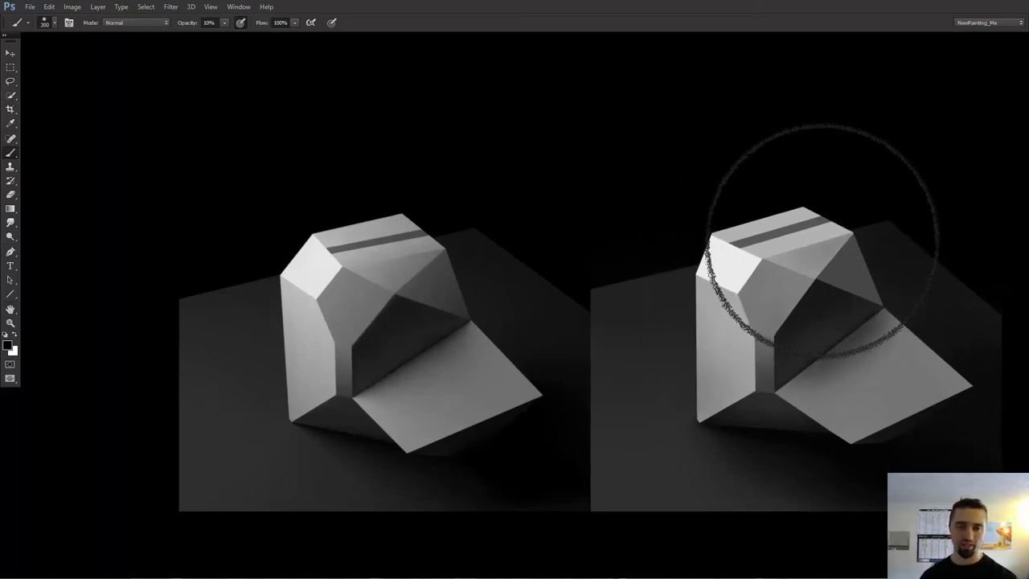
Step: Extend the upper triangular facet's dark gradient with the soft brush enlarged to 400 px at 10% opacity
key(bracketleft)
key(bracketleft)
key(bracketleft)
key(bracketleft)
key(bracketright)
key(bracketright)
key(bracketright)
key(bracketright)
key(bracketright)
key(bracketright)
key(bracketright)
key(bracketright)
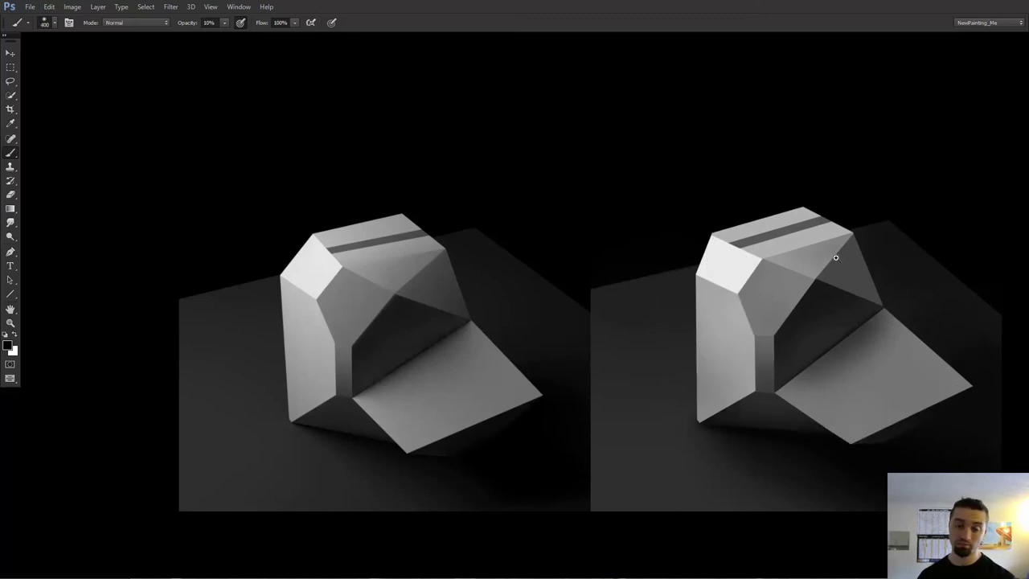
Step: Refine the upper triangular facet's gradient toward its lower point with 200-250 px soft dark strokes at 10% opacity
key(bracketleft)
key(bracketleft)
key(bracketleft)
key(bracketleft)
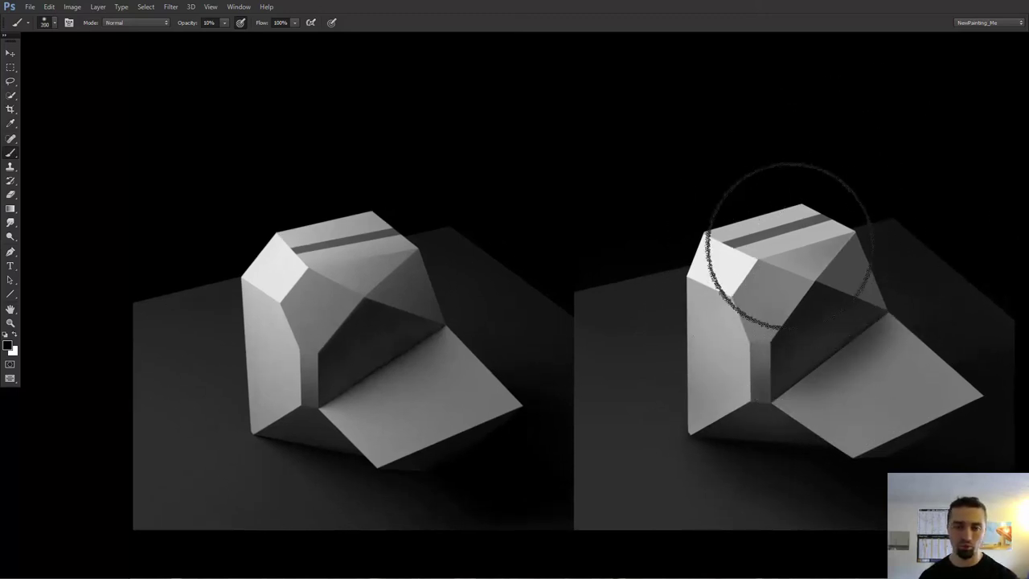
key(bracketright)
key(bracketright)
scroll(834, 265, down, 2)
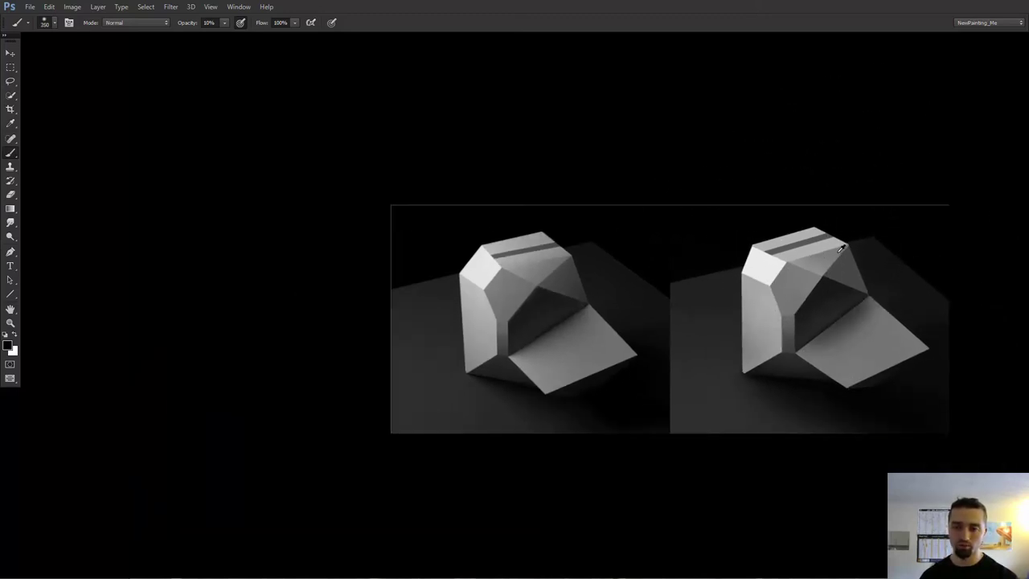
scroll(868, 243, up, 3)
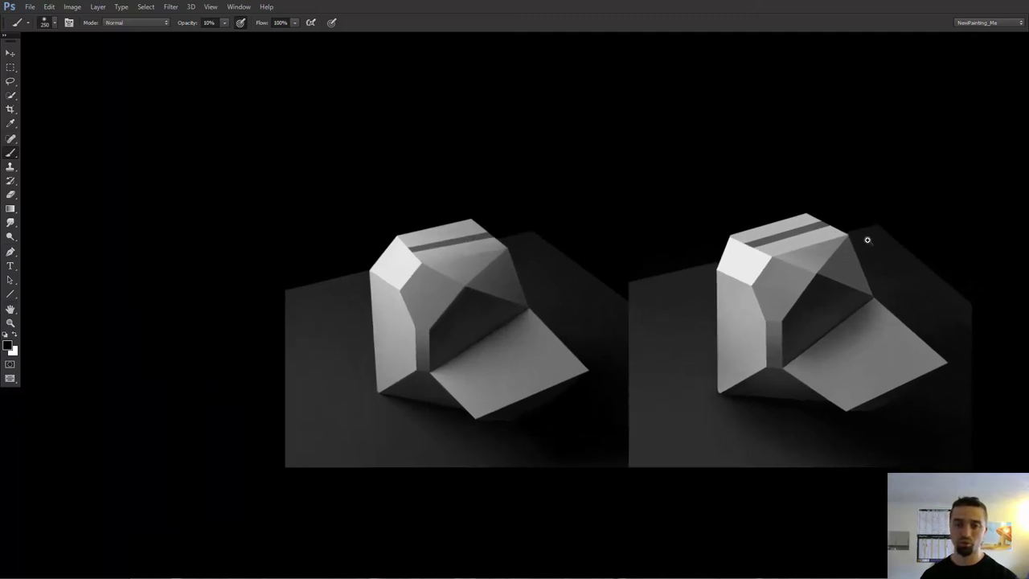
Step: Pick the triangular side facet above the visor and darken it with 200-250 px soft strokes at 10% opacity
key(v)
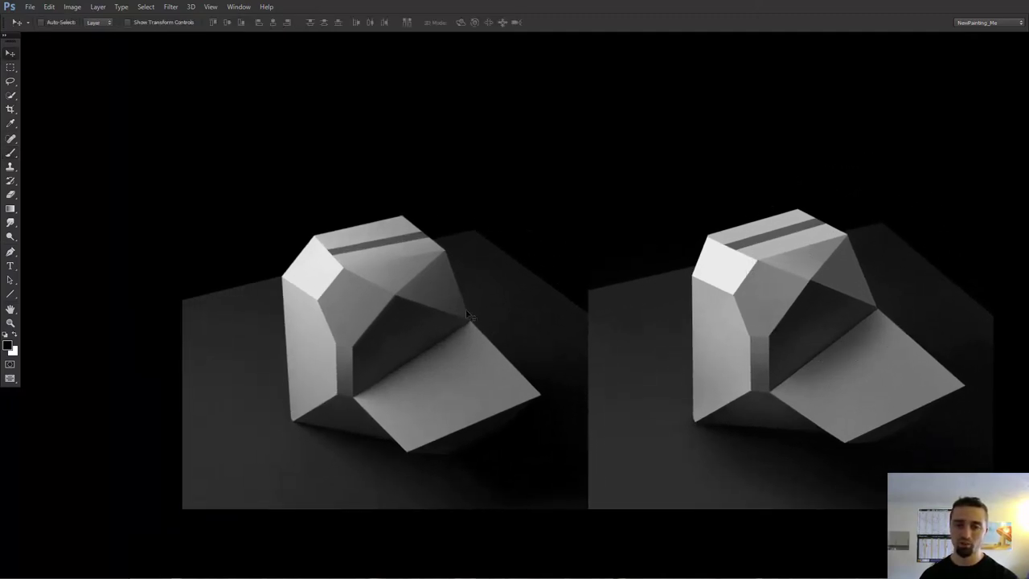
key(b)
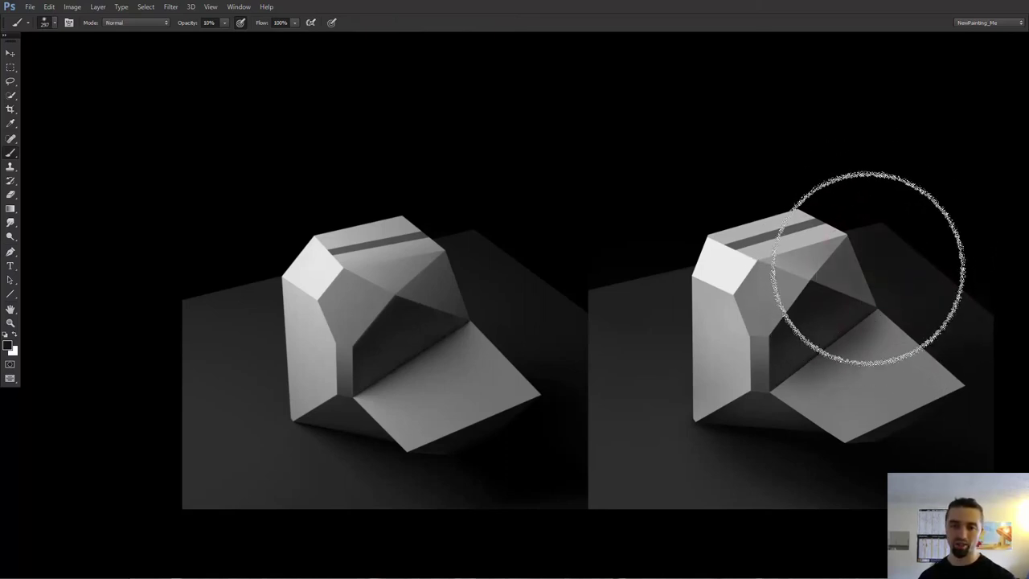
key(bracketleft)
key(bracketleft)
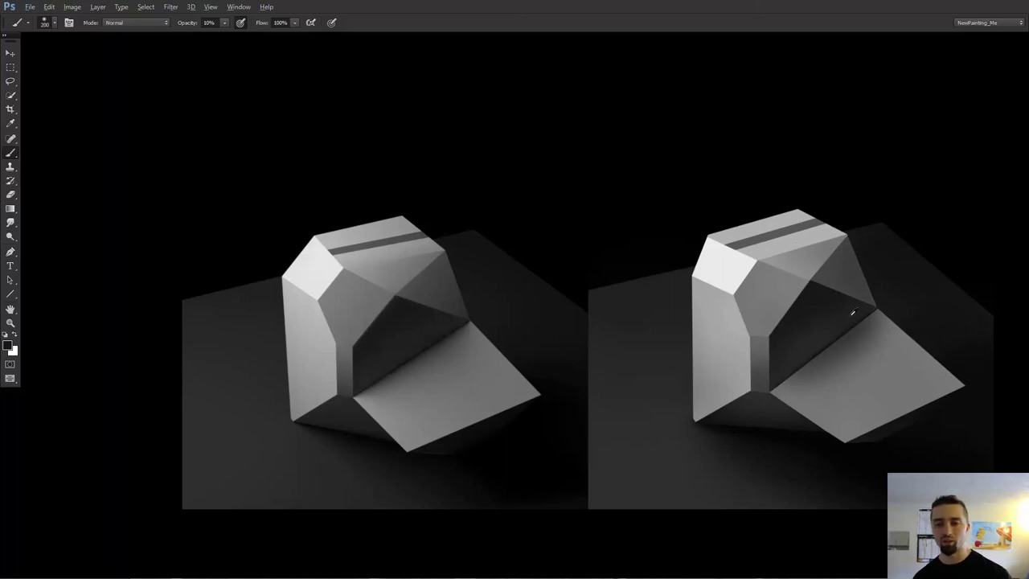
Step: Sample the reference side facet's dark gray and blend it into the painted side facet at 10% opacity
alt+click(854, 322)
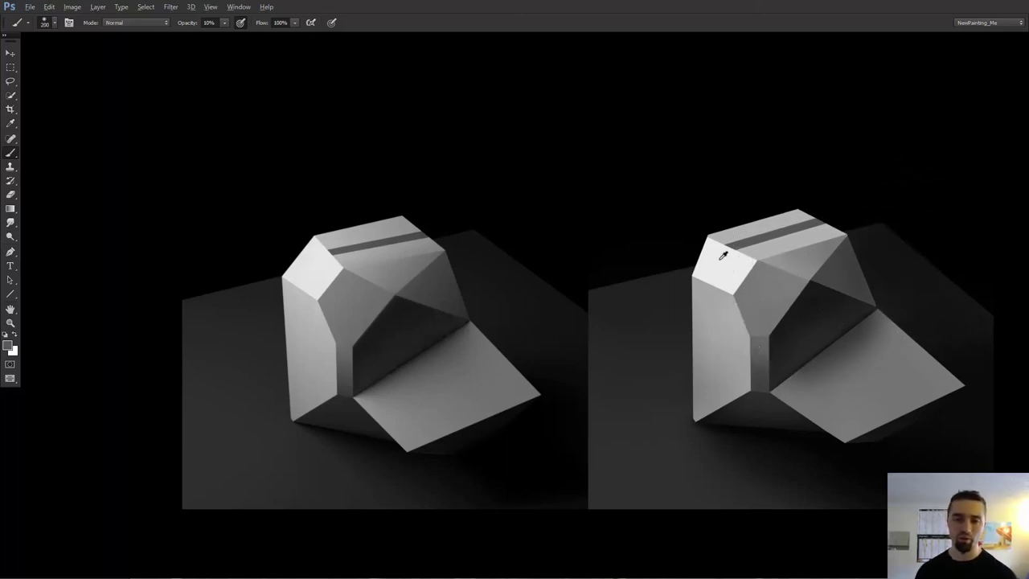
alt+click(449, 281)
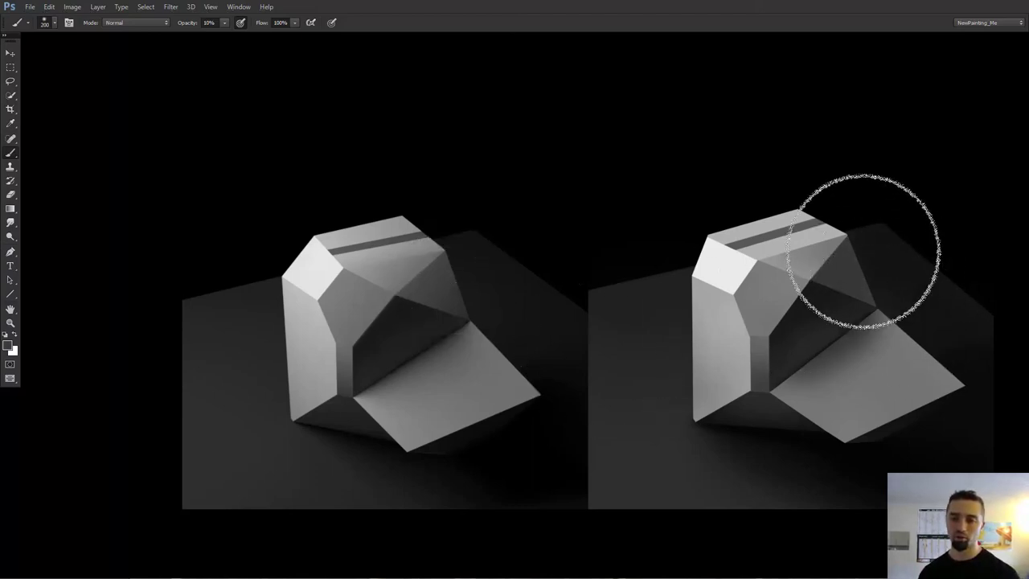
key(bracketleft)
key(bracketleft)
key(bracketleft)
key(bracketleft)
key(bracketleft)
key(bracketleft)
key(bracketleft)
Step: Sample the upper triangular facet's lighter gray and softly lighten the side facet with 175-200 px strokes at 10% opacity
alt+click(733, 265)
alt+click(807, 258)
key(bracketright)
key(bracketright)
key(bracketright)
key(bracketright)
key(bracketright)
key(bracketright)
key(bracketright)
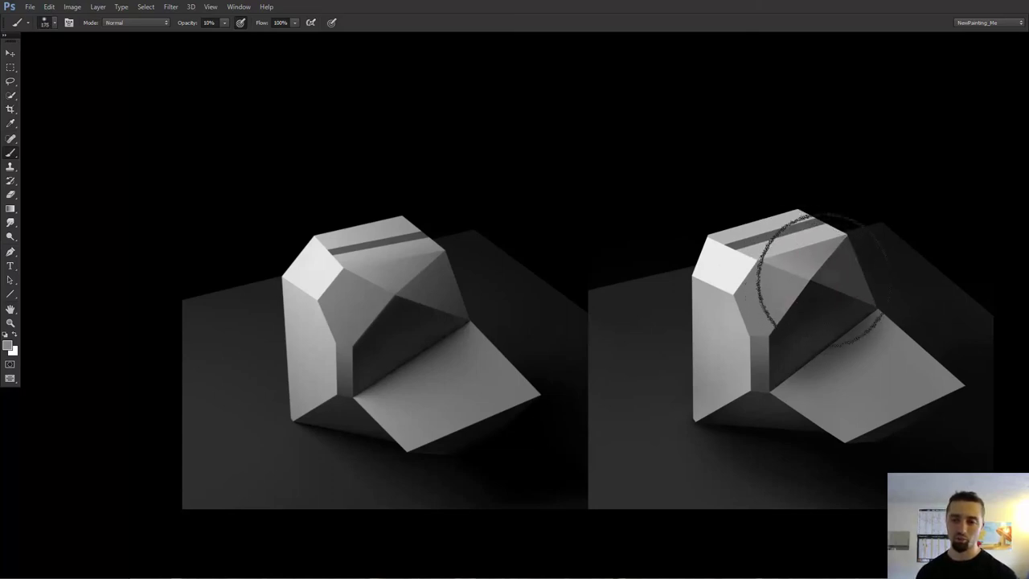
scroll(852, 283, down, 1)
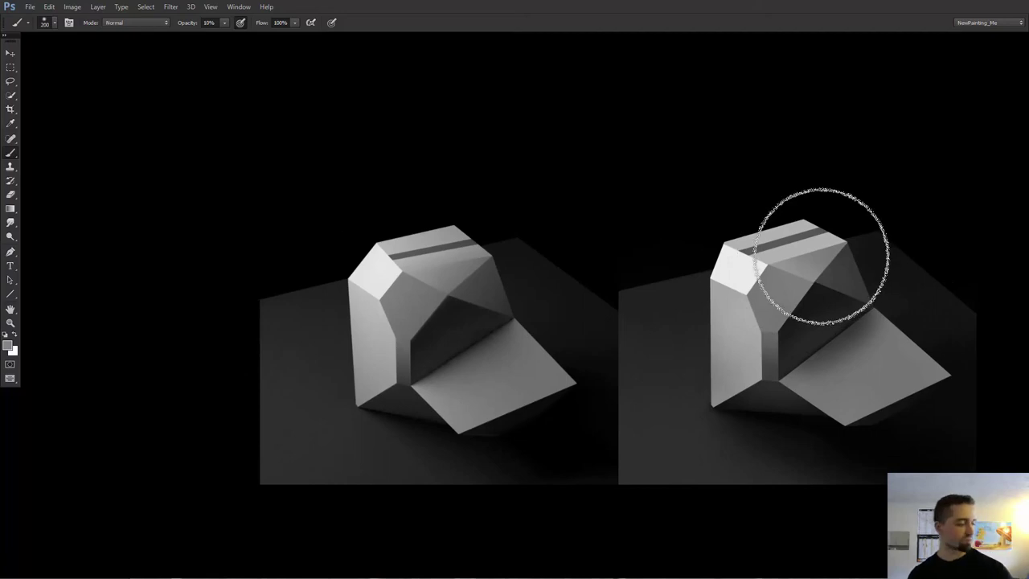
Step: Smooth the side facet's light gradient with the soft brush enlarged to 250-300 px at 10% opacity
key(bracketright)
scroll(828, 271, down, 1)
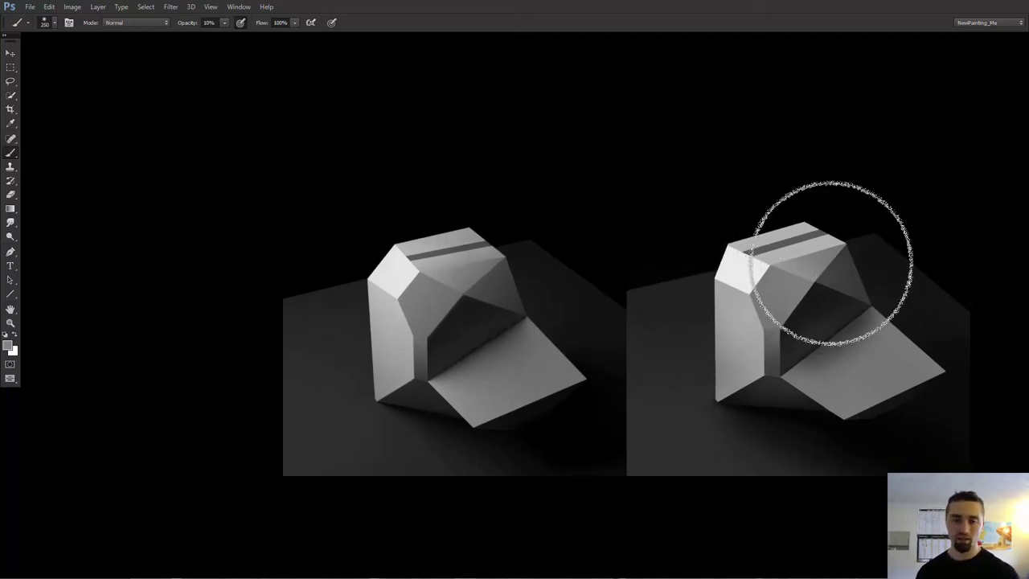
scroll(832, 250, down, 1)
scroll(836, 266, up, 1)
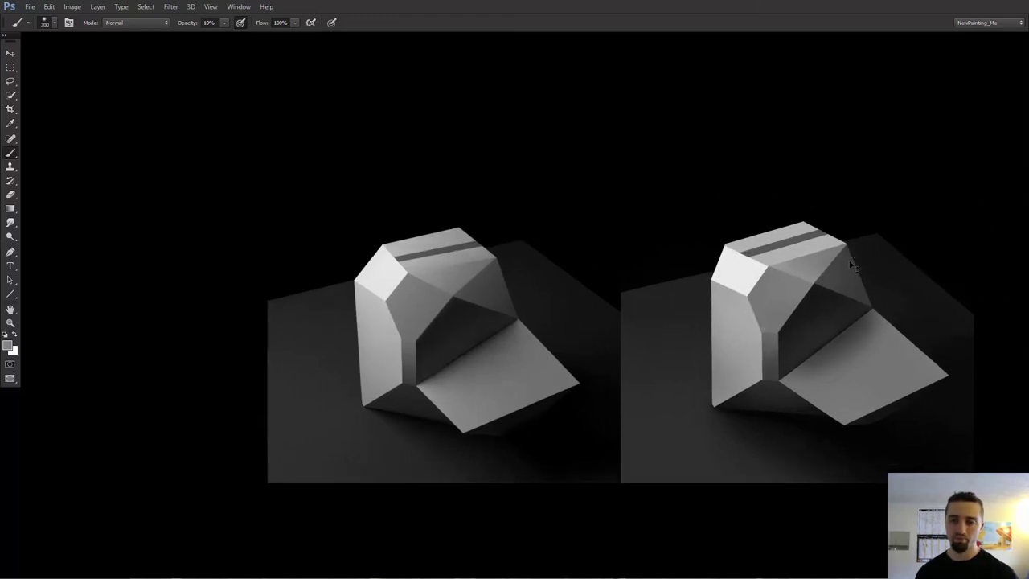
key(bracketright)
scroll(840, 270, down, 1)
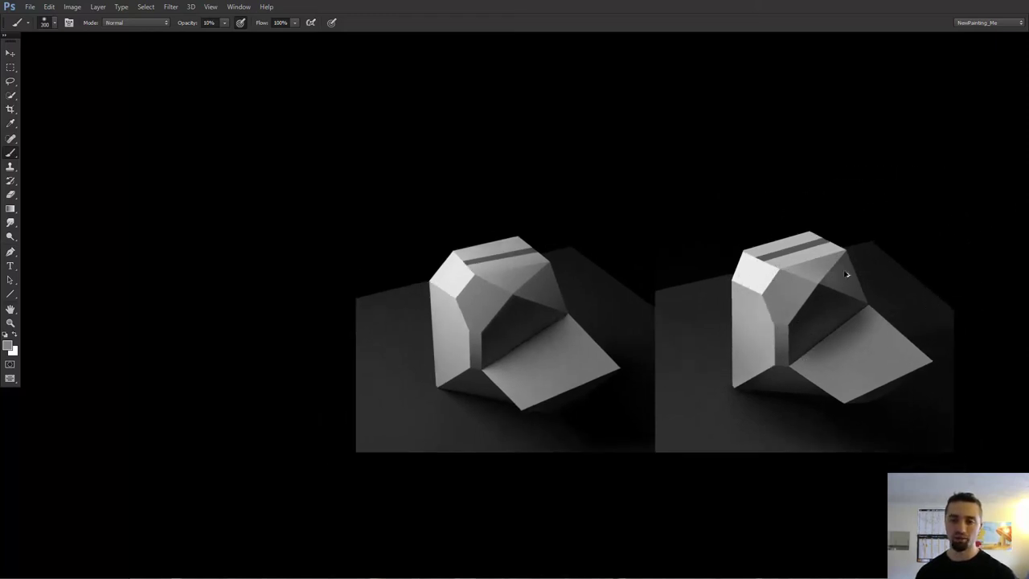
Step: Smooth the light gradient on the triangular side facet using the soft brush at 200 px and 10% opacity
key(bracketright)
scroll(829, 269, down, 1)
scroll(834, 266, up, 2)
key(v)
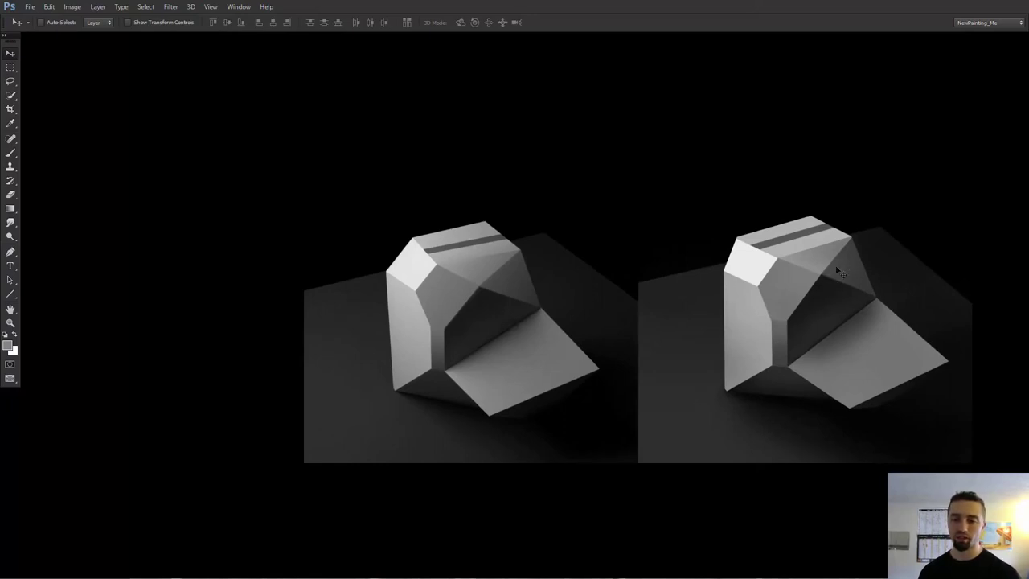
key(b)
key(bracketleft)
key(bracketleft)
key(bracketleft)
key(bracketleft)
key(bracketright)
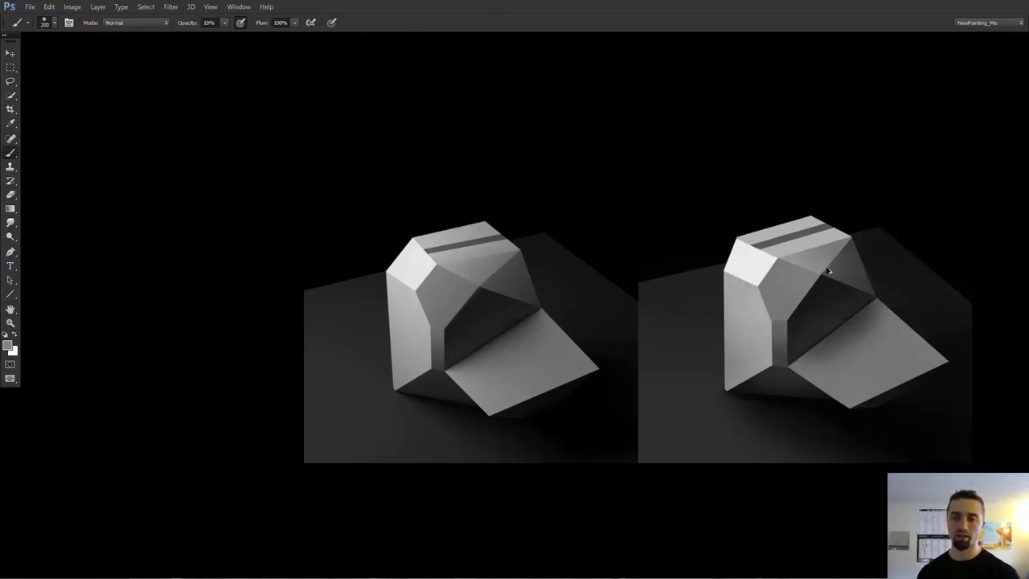
Step: Sample a dark gray from the painted side facet and softly deepen its shading with a 250 px brush at 10% opacity
scroll(844, 272, down, 1)
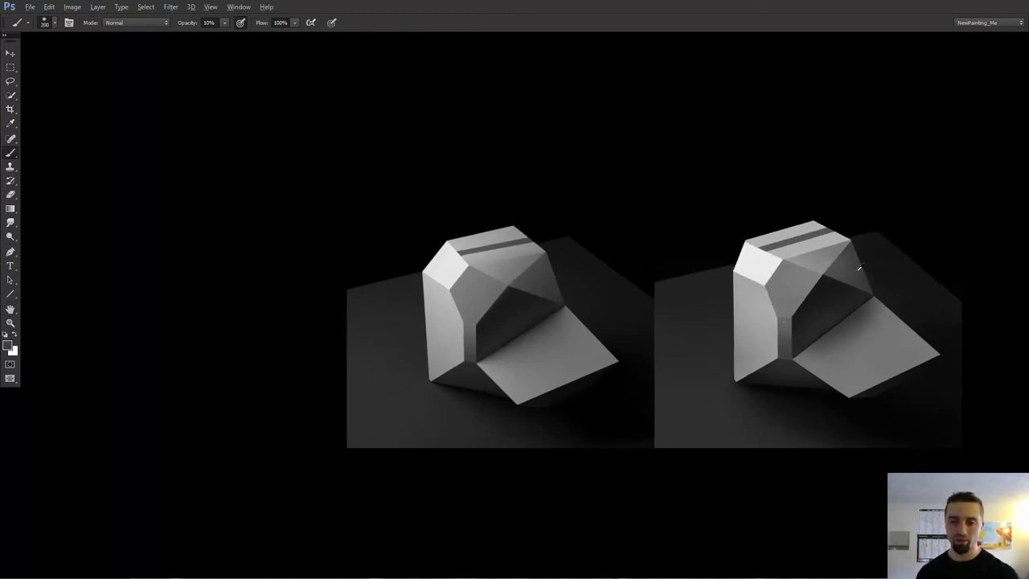
scroll(849, 271, down, 1)
drag(862, 247, 857, 233)
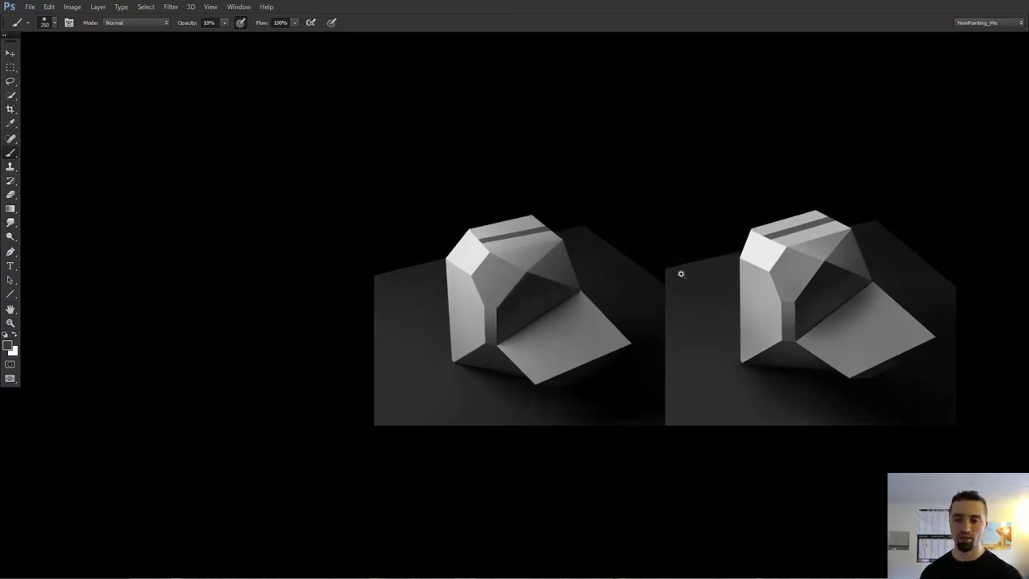
scroll(800, 277, up, 1)
scroll(820, 251, up, 1)
scroll(815, 243, up, 1)
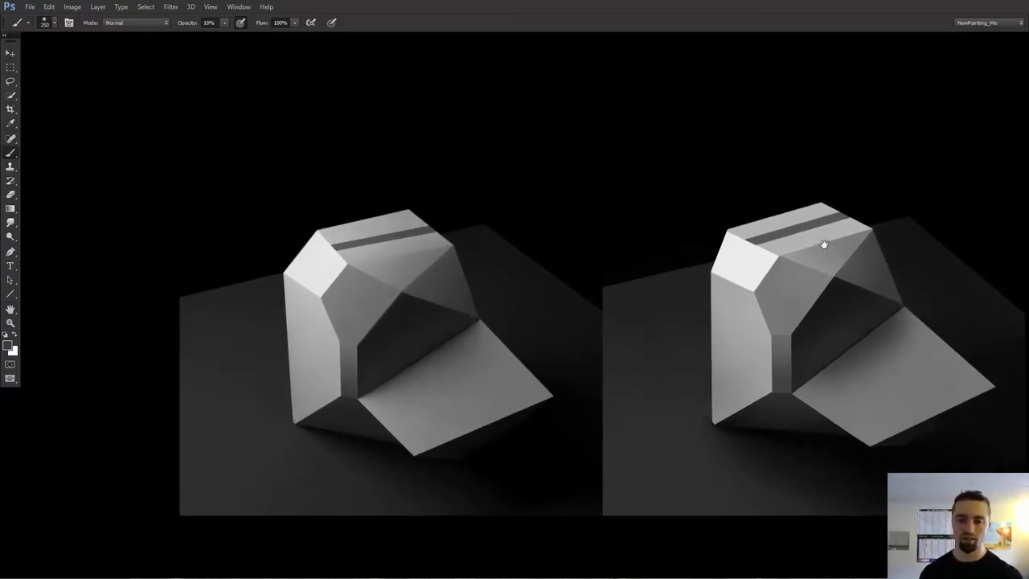
Step: Pick the dark stripe across the cap's top, sample its gray and stroke along it softly at 10% opacity
key(v)
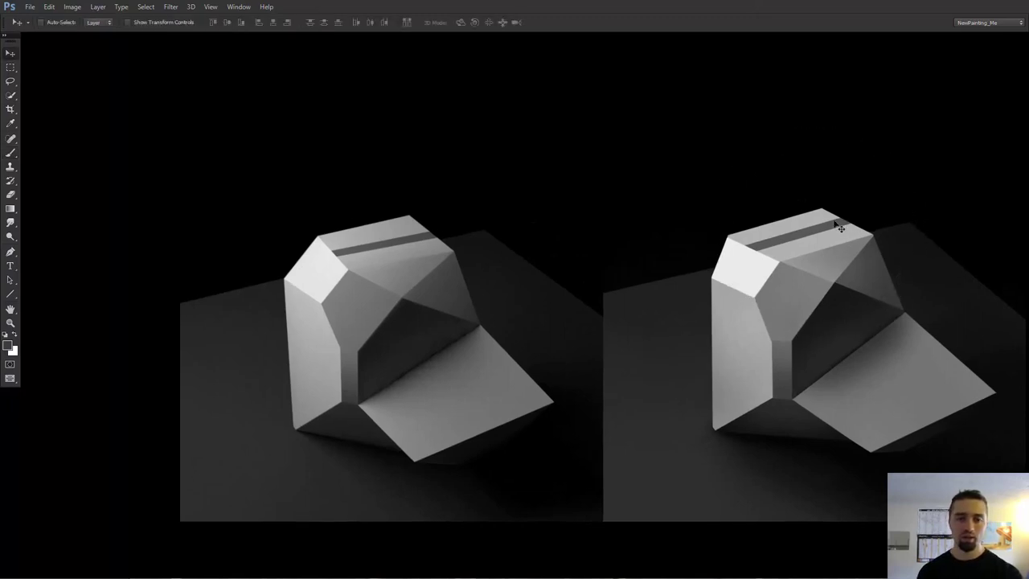
key(b)
alt+click(842, 231)
alt+shift+right_click(842, 233)
mouse_move(842, 232)
mouse_down()
mouse_move(850, 255)
mouse_move(808, 278)
mouse_up()
drag(823, 243, 846, 235)
Step: Refine the shading around the top stripe with resampled tones and a smaller soft brush at 10% opacity
key([)
key([)
key([)
scroll(830, 234, down, 1)
alt+click(840, 214)
key(])
alt+right_click(844, 225)
alt+right_click(834, 227)
scroll(820, 213, down, 1)
alt+right_click(820, 210)
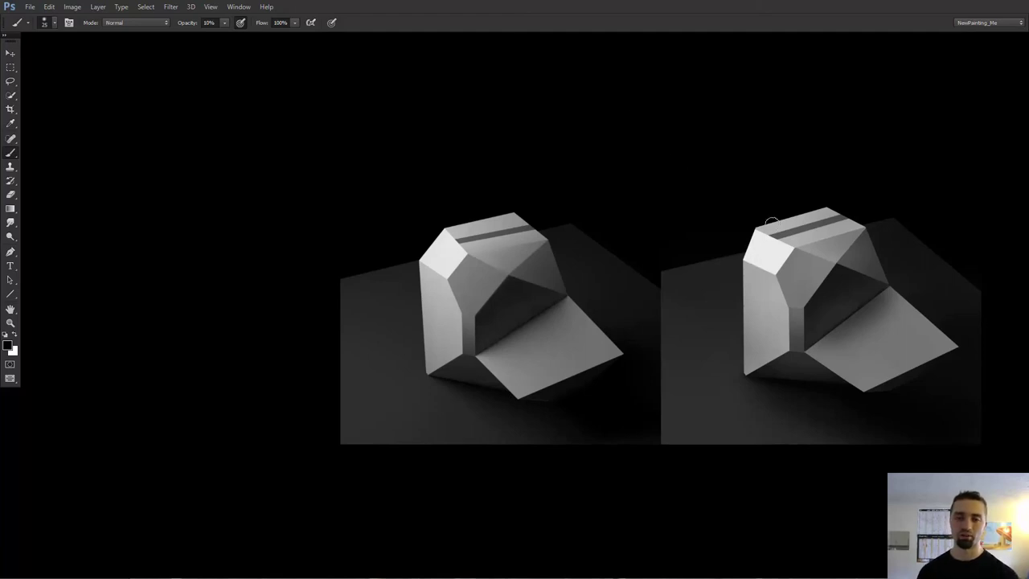
Step: Set up a 5 px red brush for annotating, make a trial stroke beside the painted cap and undo it
key(bracketleft)
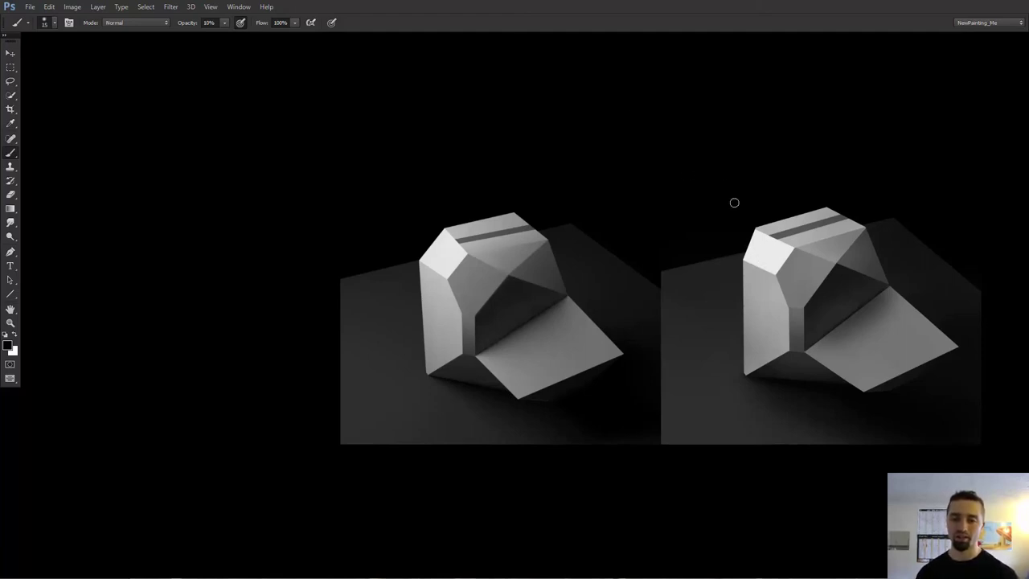
key(n)
drag(410, 175, 552, 154)
click(552, 156)
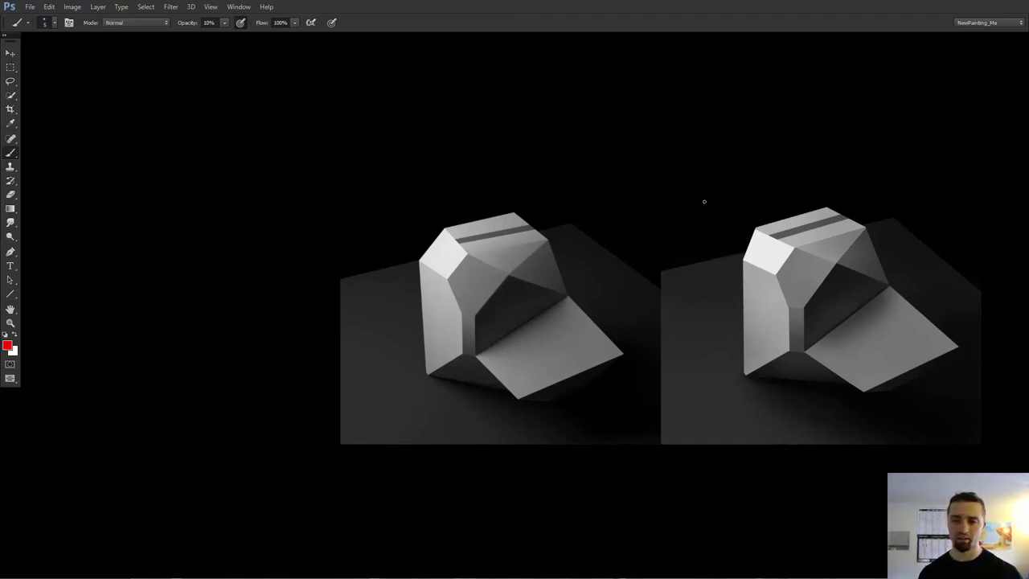
drag(706, 231, 712, 224)
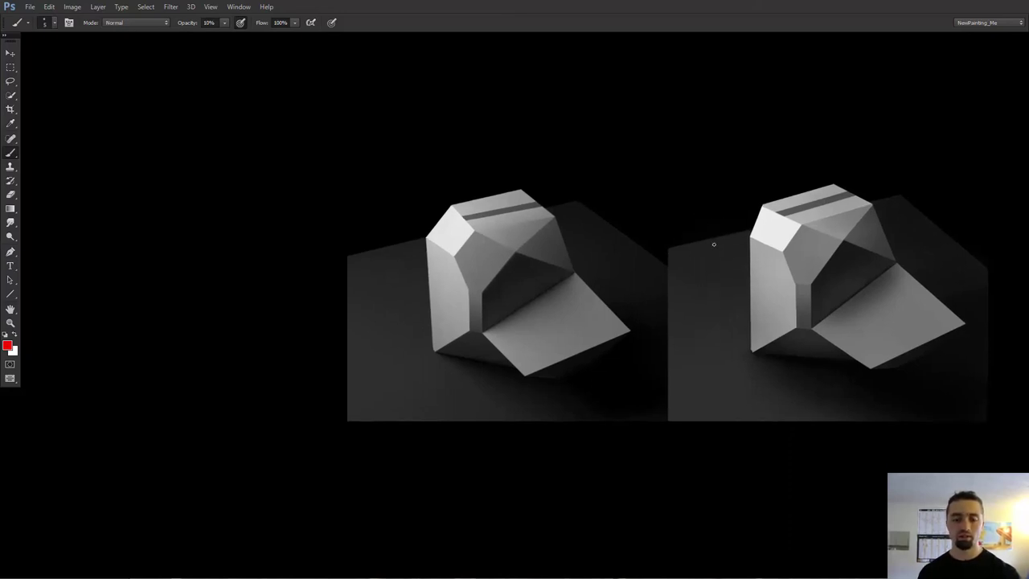
key(ctrl+z)
Step: Sketch the cap's red side profile and light-ray strokes at 100% opacity, and mark the bright corner facet with small dashes
drag(706, 199, 706, 265)
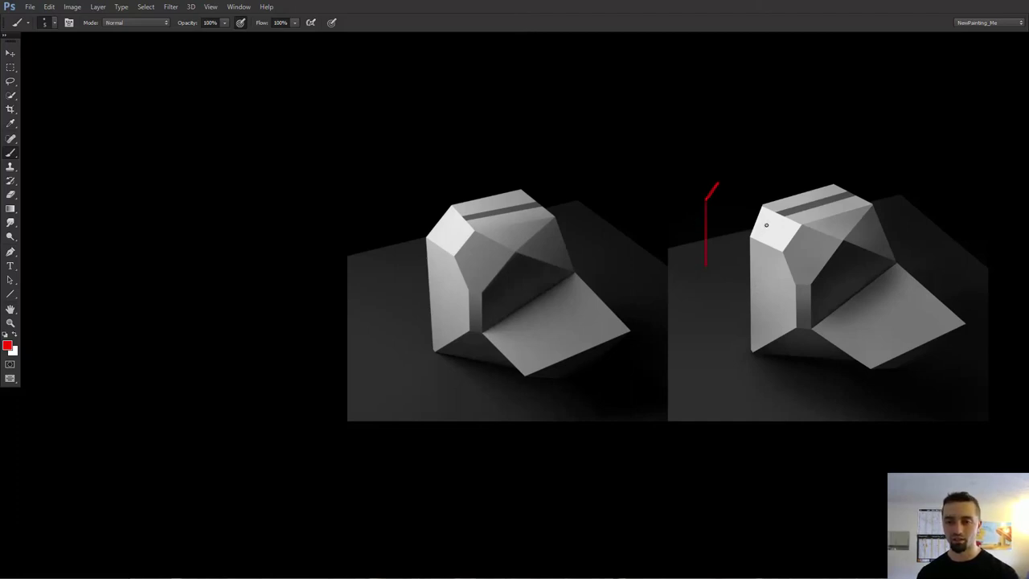
drag(708, 193, 711, 201)
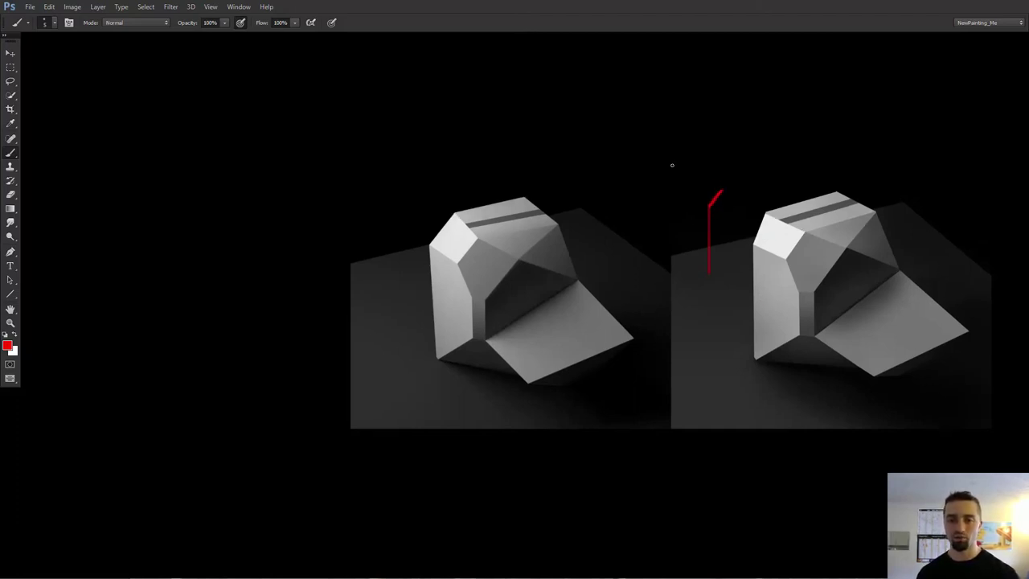
mouse_move(671, 170)
mouse_down()
mouse_move(659, 176)
mouse_move(672, 168)
mouse_up()
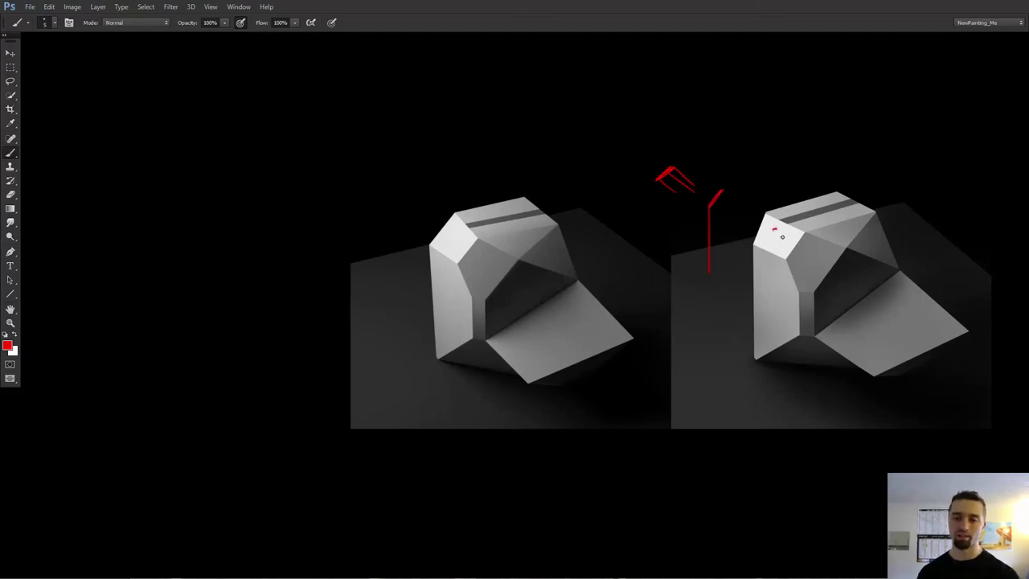
drag(779, 242, 783, 241)
drag(781, 262, 784, 253)
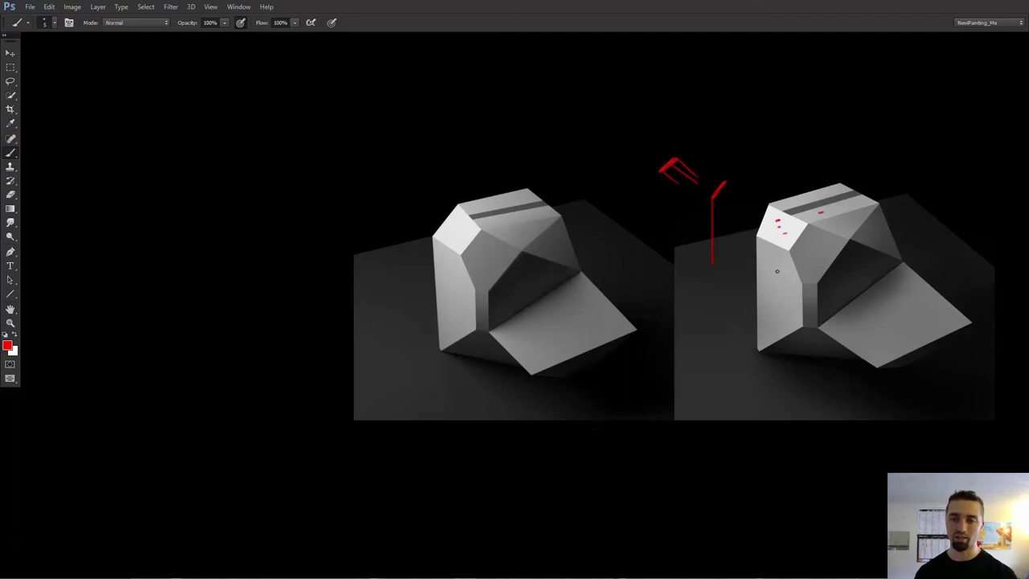
Step: Extend the red profile with a horizontal top edge and draw parallel light rays toward its vertical side
drag(725, 180, 770, 179)
drag(675, 185, 718, 227)
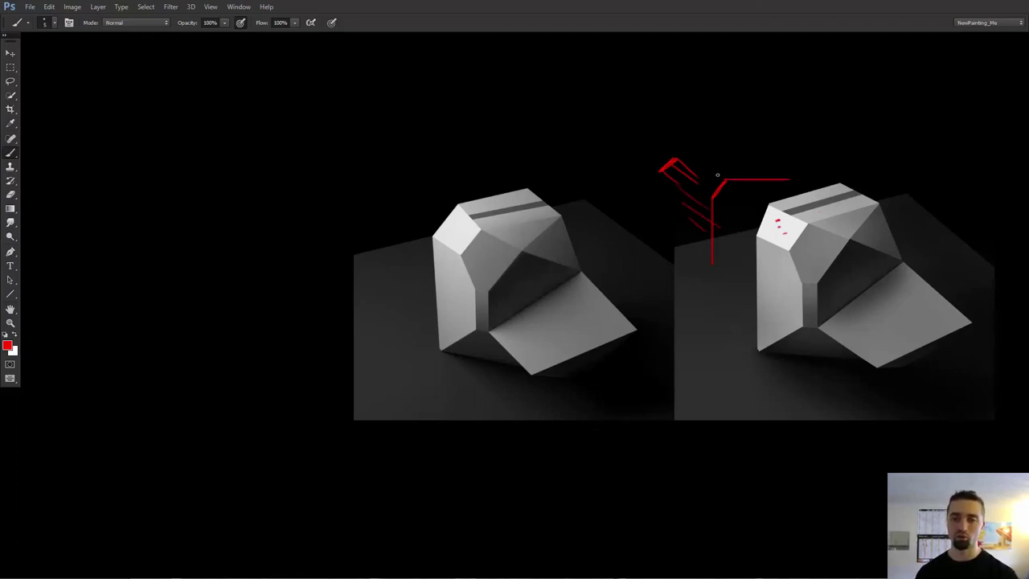
mouse_move(673, 159)
mouse_down()
mouse_move(649, 176)
mouse_move(694, 211)
mouse_up()
Step: Shift the red diagram slightly down and add more light rays striking the profile's slanted and top edges
key(v)
key(b)
mouse_move(667, 180)
mouse_down()
mouse_move(685, 160)
mouse_move(666, 172)
mouse_move(755, 193)
mouse_up()
drag(718, 163, 779, 195)
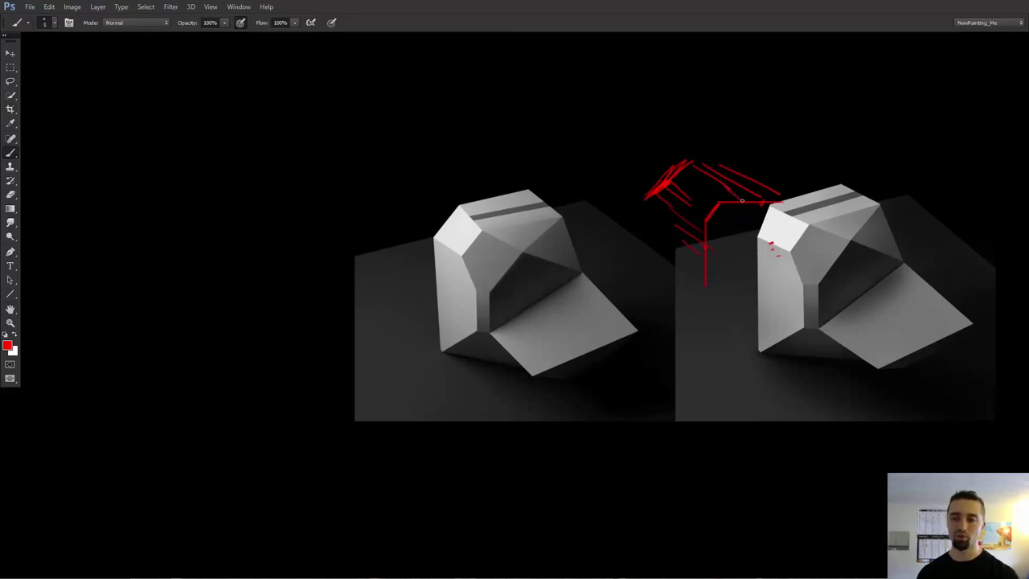
drag(732, 195, 737, 196)
drag(782, 170, 779, 172)
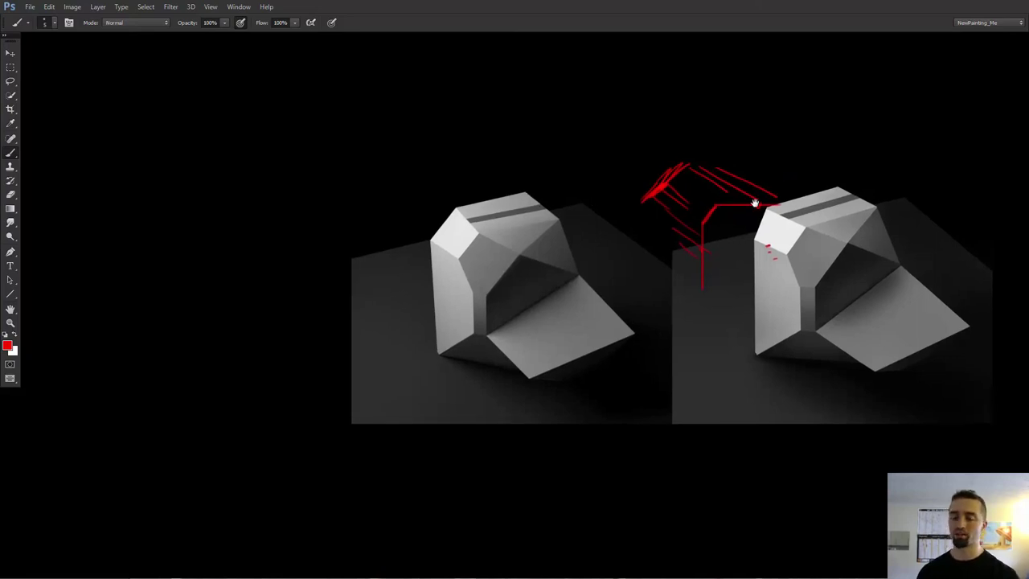
drag(754, 204, 766, 208)
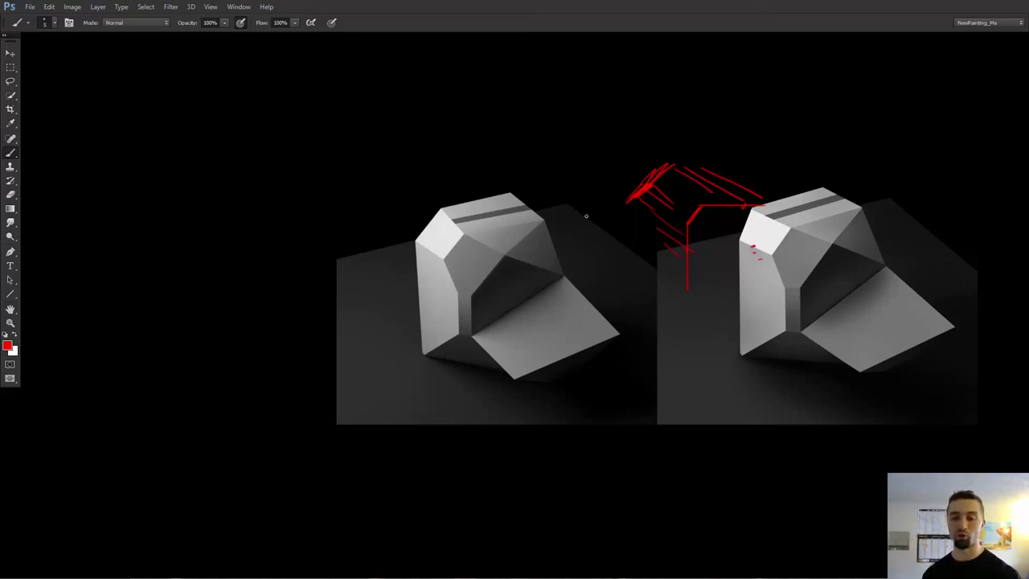
Step: Delete the red light-direction diagram from the canvas
key(Delete)
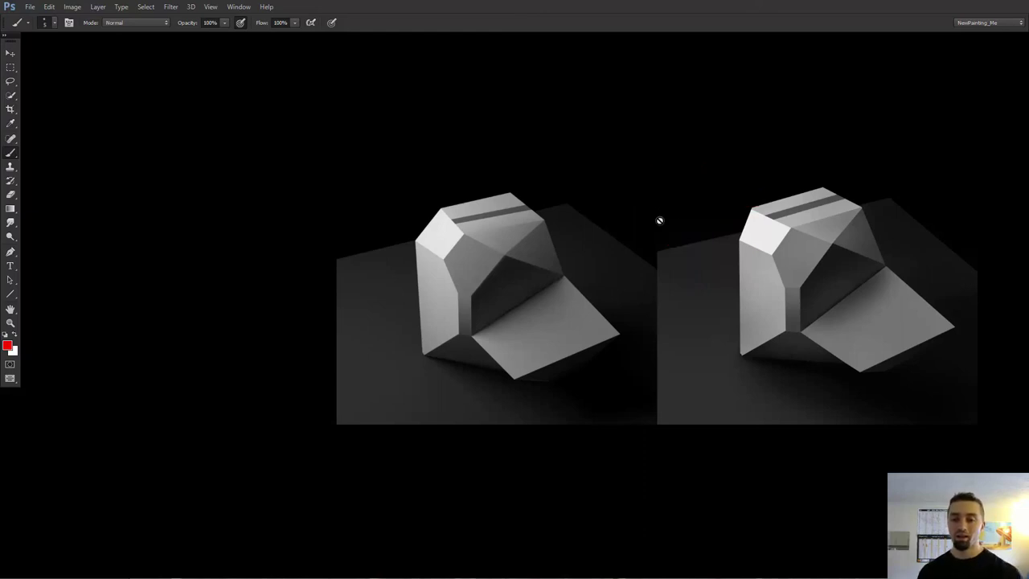
mouse_move(728, 235)
mouse_down()
mouse_move(756, 234)
mouse_move(706, 252)
mouse_up()
drag(780, 257, 764, 273)
scroll(765, 265, down, 2)
drag(775, 272, 759, 267)
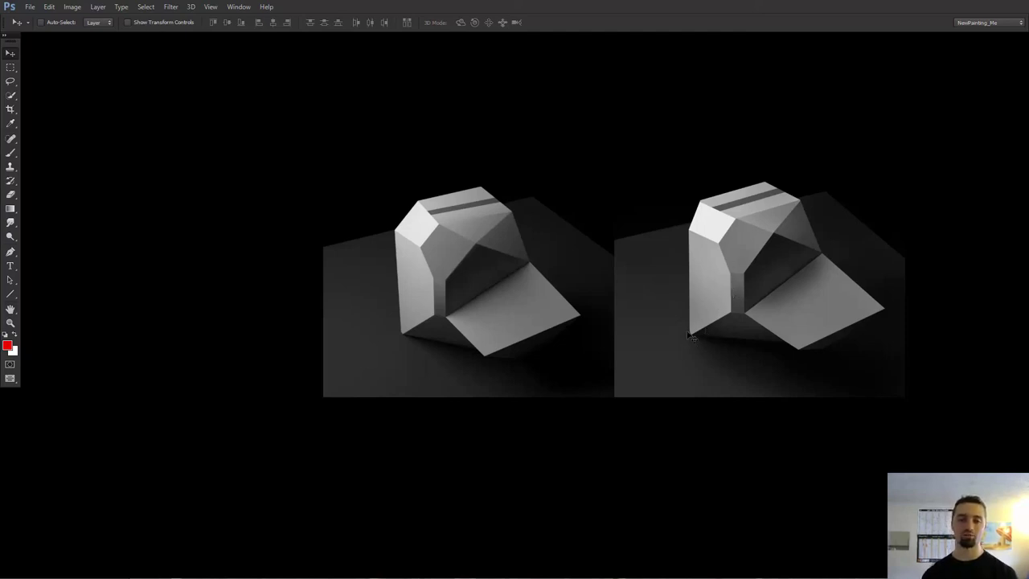
Step: Sample the dark gray of the facet above the visor and softly shade the adjoining front facet with 200-250 px strokes at 10% opacity
key(b)
alt+right_click(737, 260)
alt+click(750, 266)
key(1)
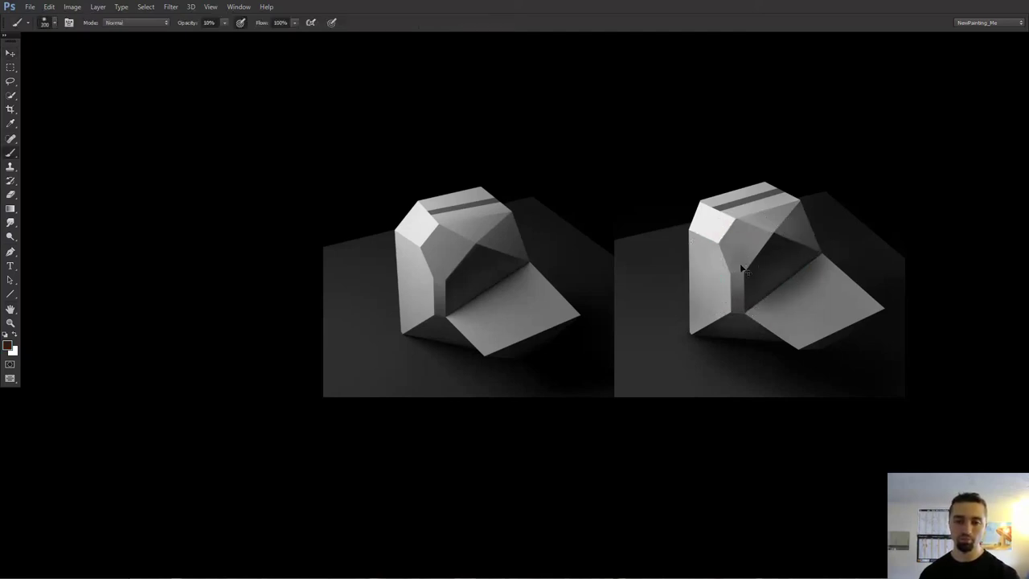
key(bracketright)
alt+scroll(747, 273, down, 1)
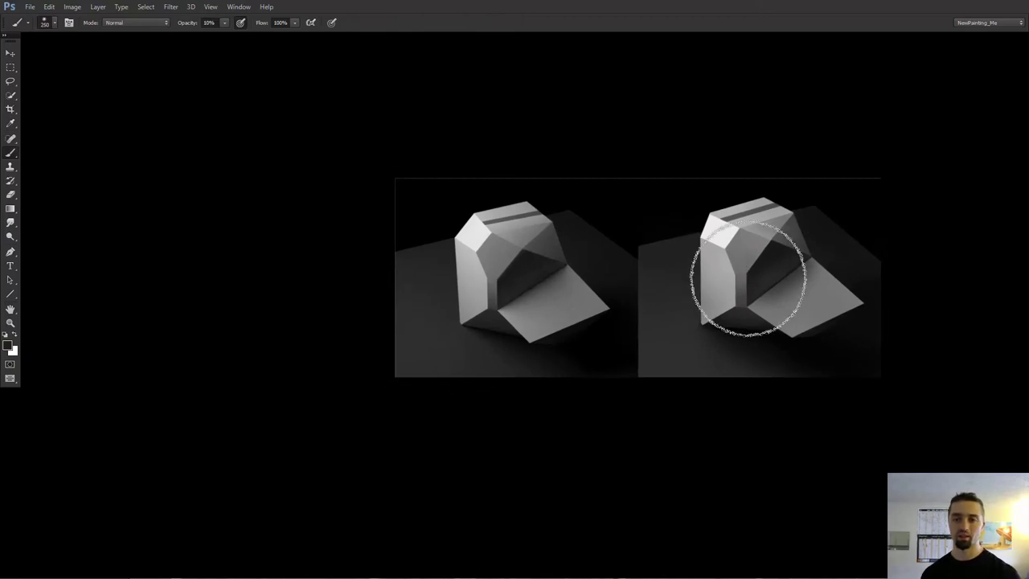
key(bracketleft)
alt+scroll(748, 277, up, 1)
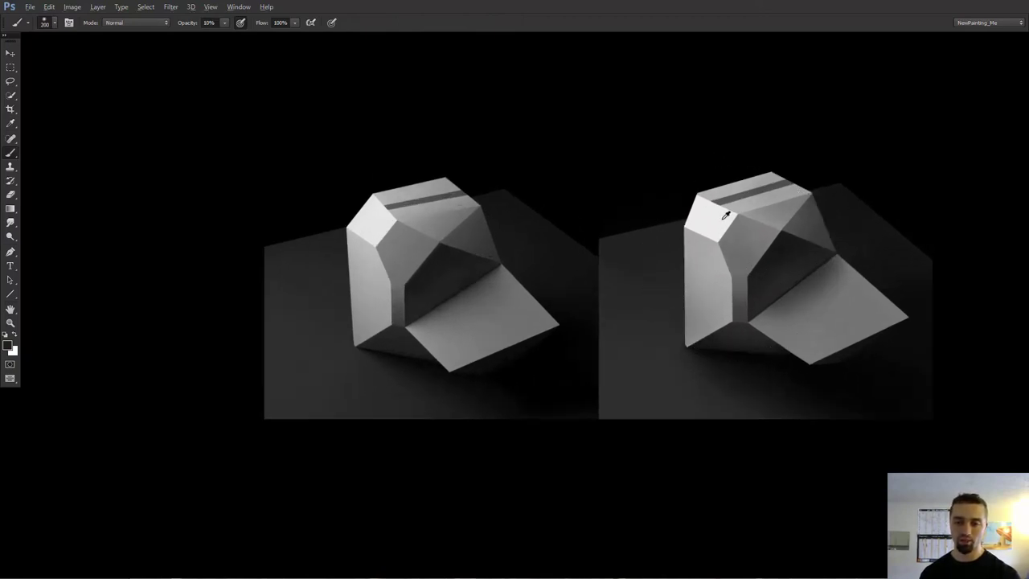
Step: Sample the bright corner facet's near-white as the paint color and switch to full-screen view with the interface hidden
alt+click(724, 213)
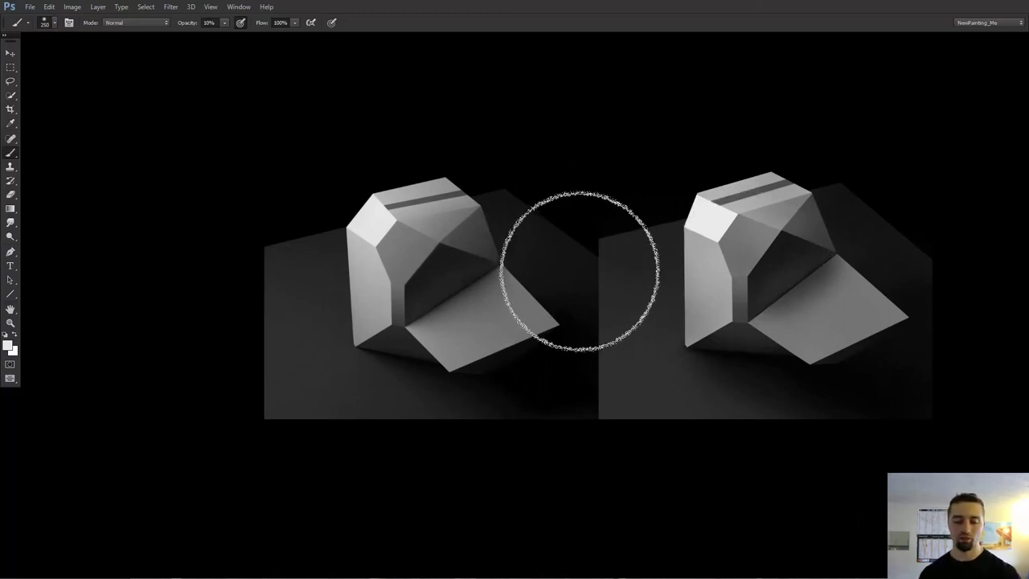
key(v)
drag(616, 246, 610, 245)
key(b)
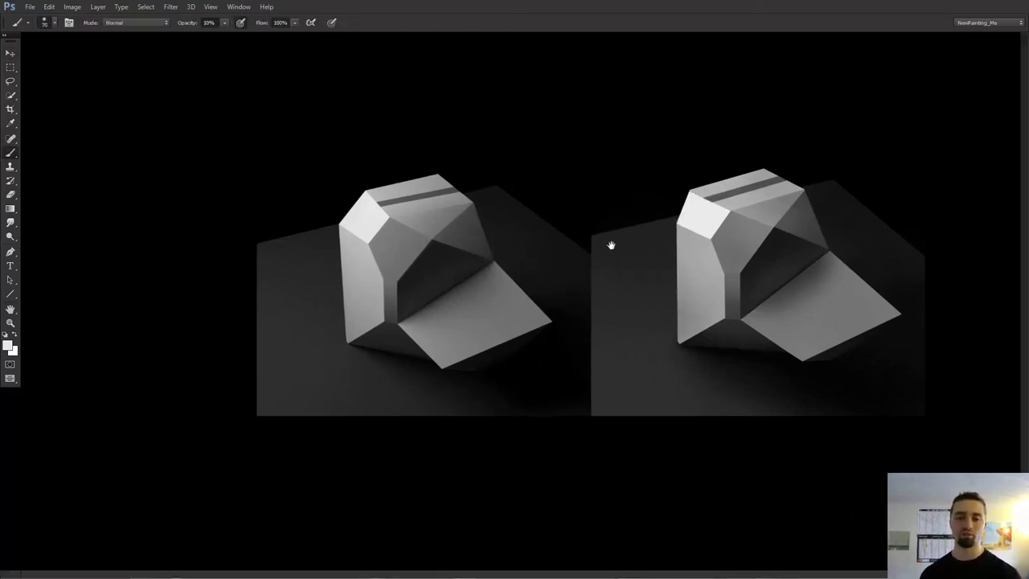
key(f)
key(f)
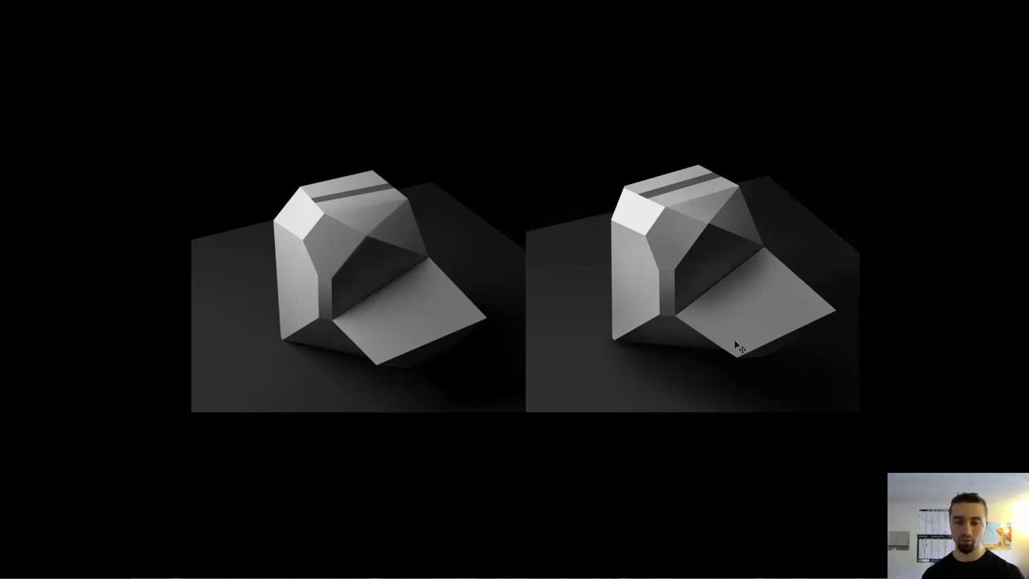
Step: Sample the bright corner facet's tone again and softly lighten the visor's front corner with an enlarged brush
key(b)
alt+click(640, 217)
drag(719, 348, 741, 351)
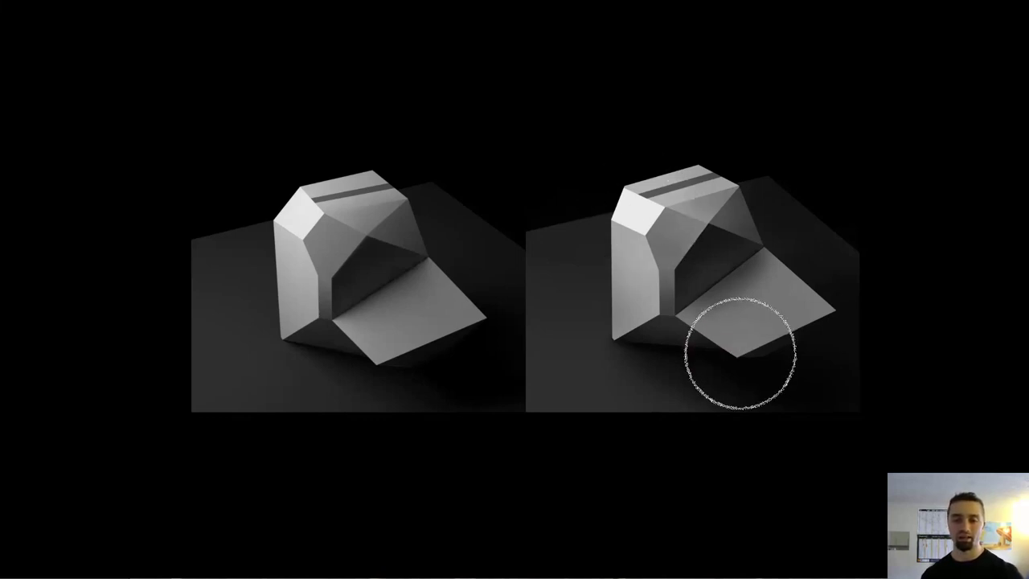
key(bracketright)
key(bracketright)
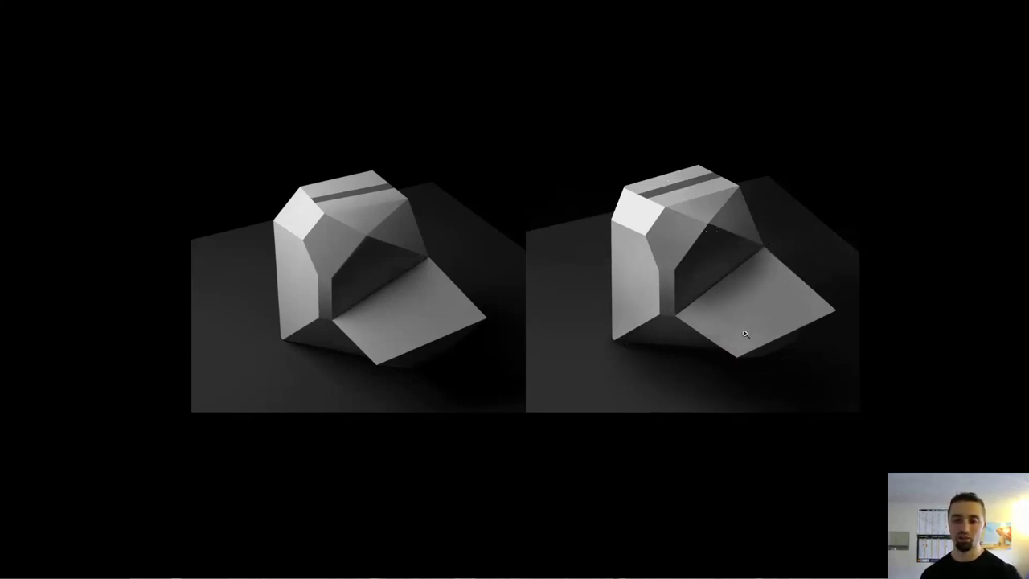
scroll(745, 333, down, 1)
key(v)
scroll(787, 307, down, 1)
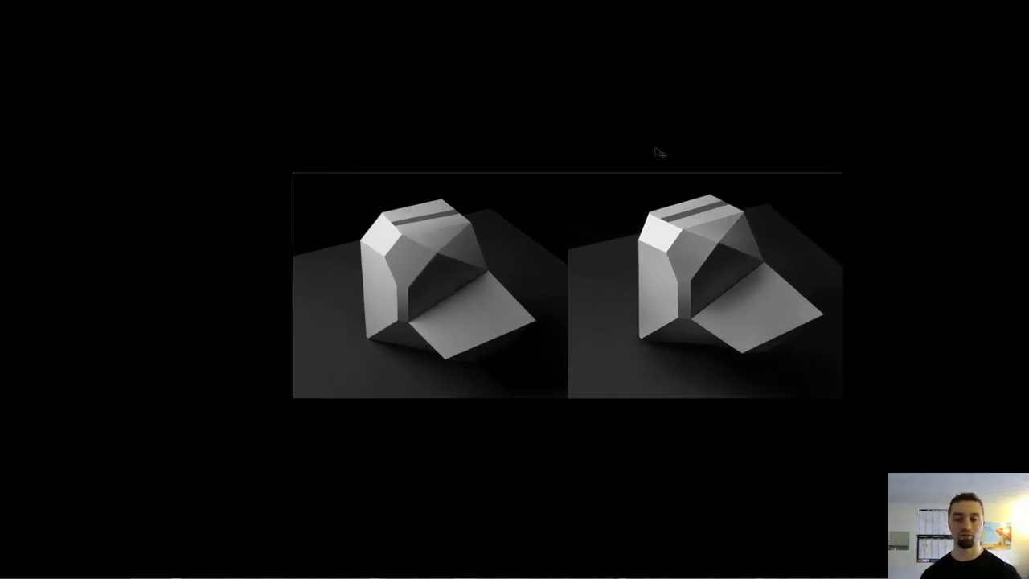
scroll(651, 168, up, 1)
drag(651, 168, 653, 160)
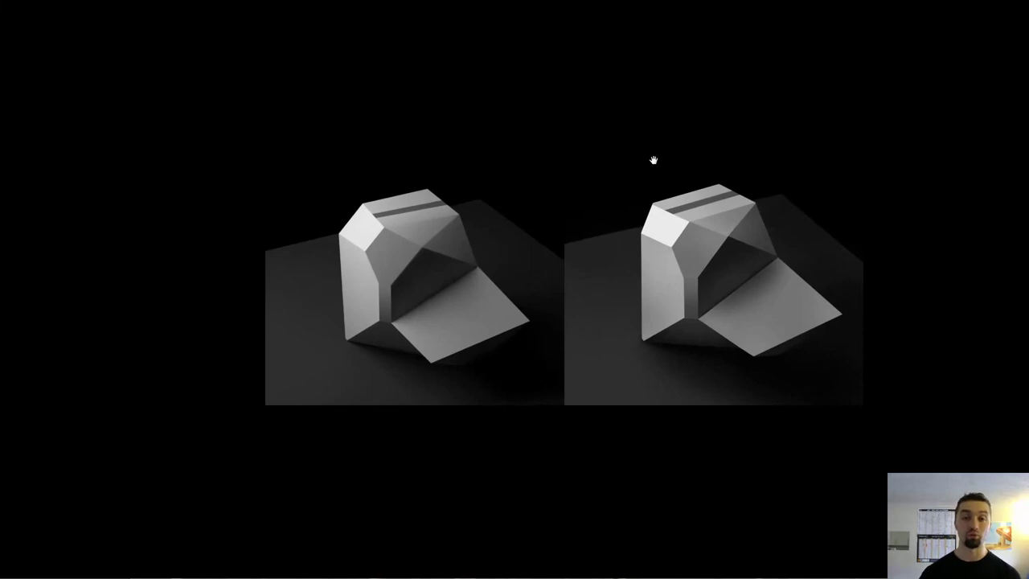